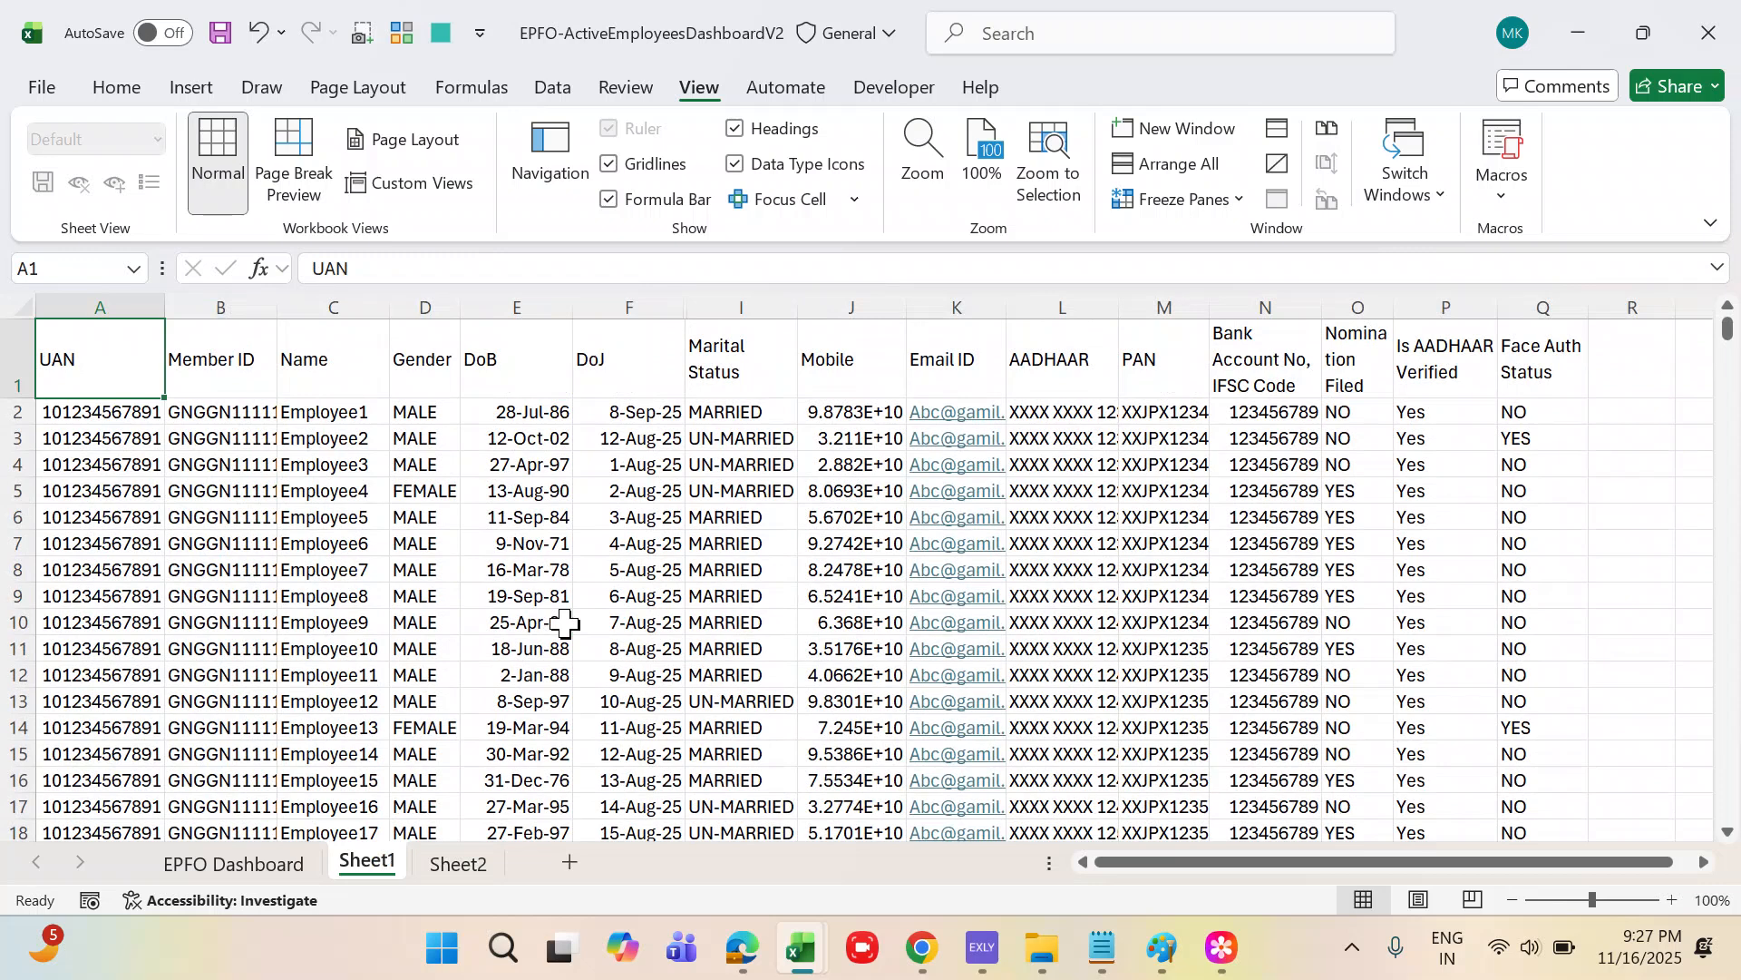
# - Examine Sheet1's column headings from Face Auth Status back to Marital Status, including how far the Face Auth Status data extends
pyautogui.hotkey('ctrl', 'Right')
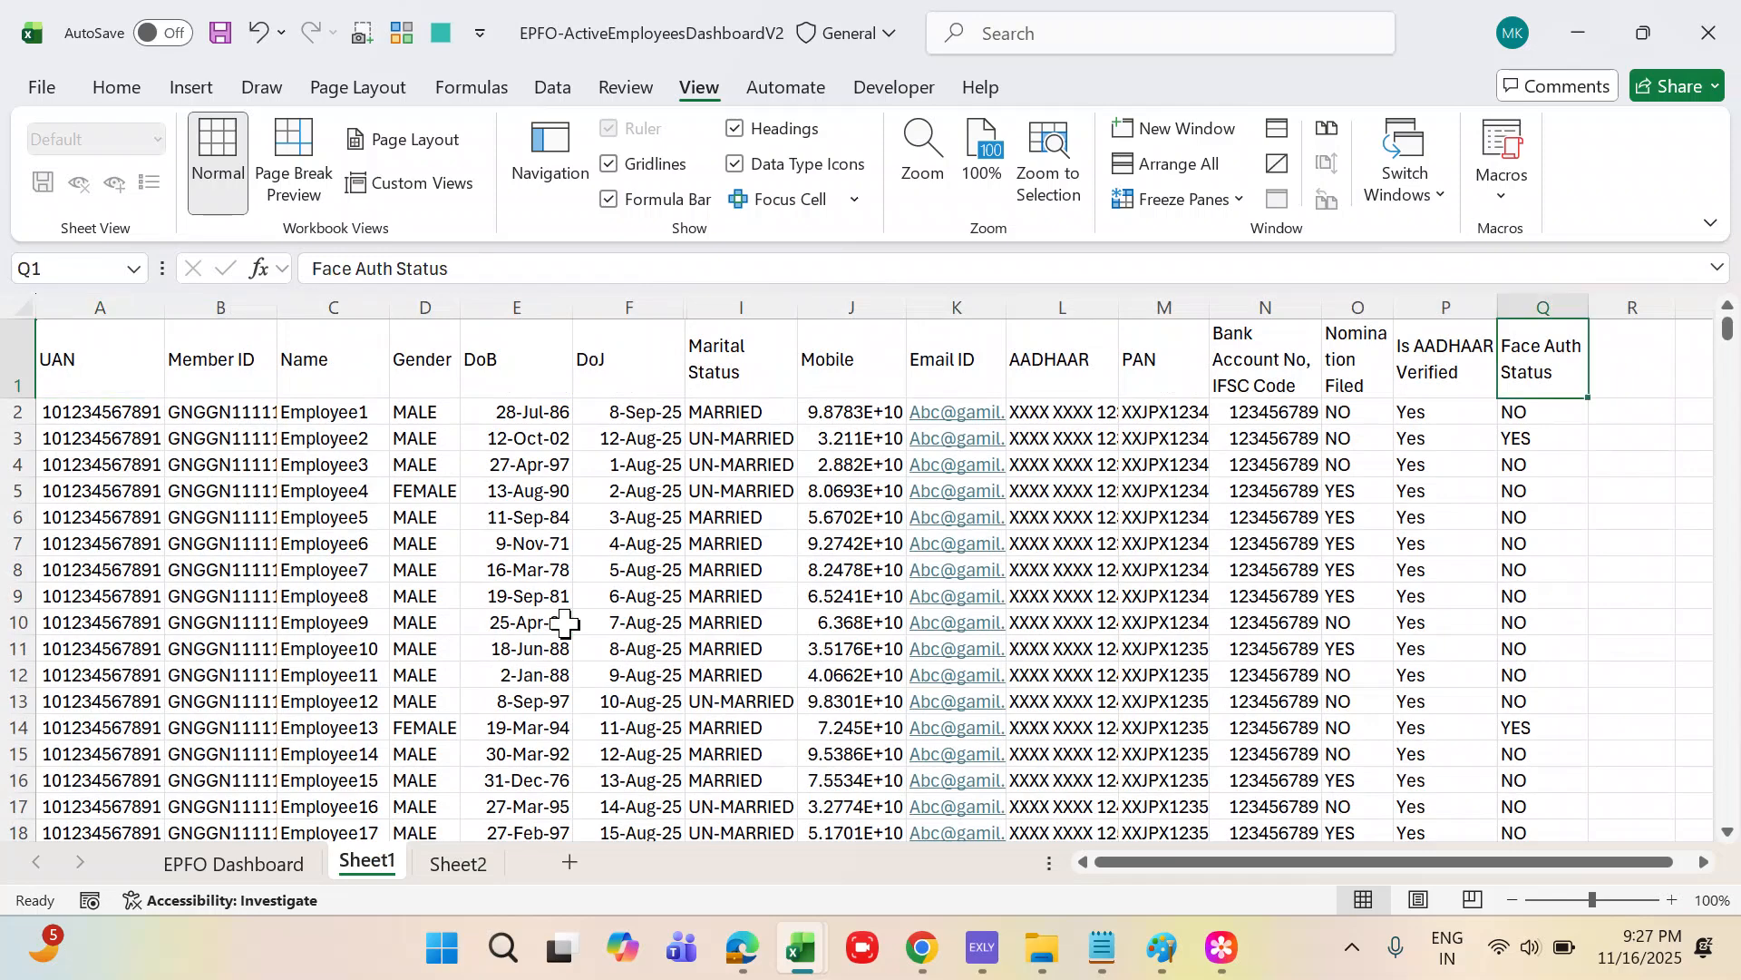
pyautogui.press('Left')
pyautogui.press('Right')
pyautogui.hotkey('ctrl', 'Down')
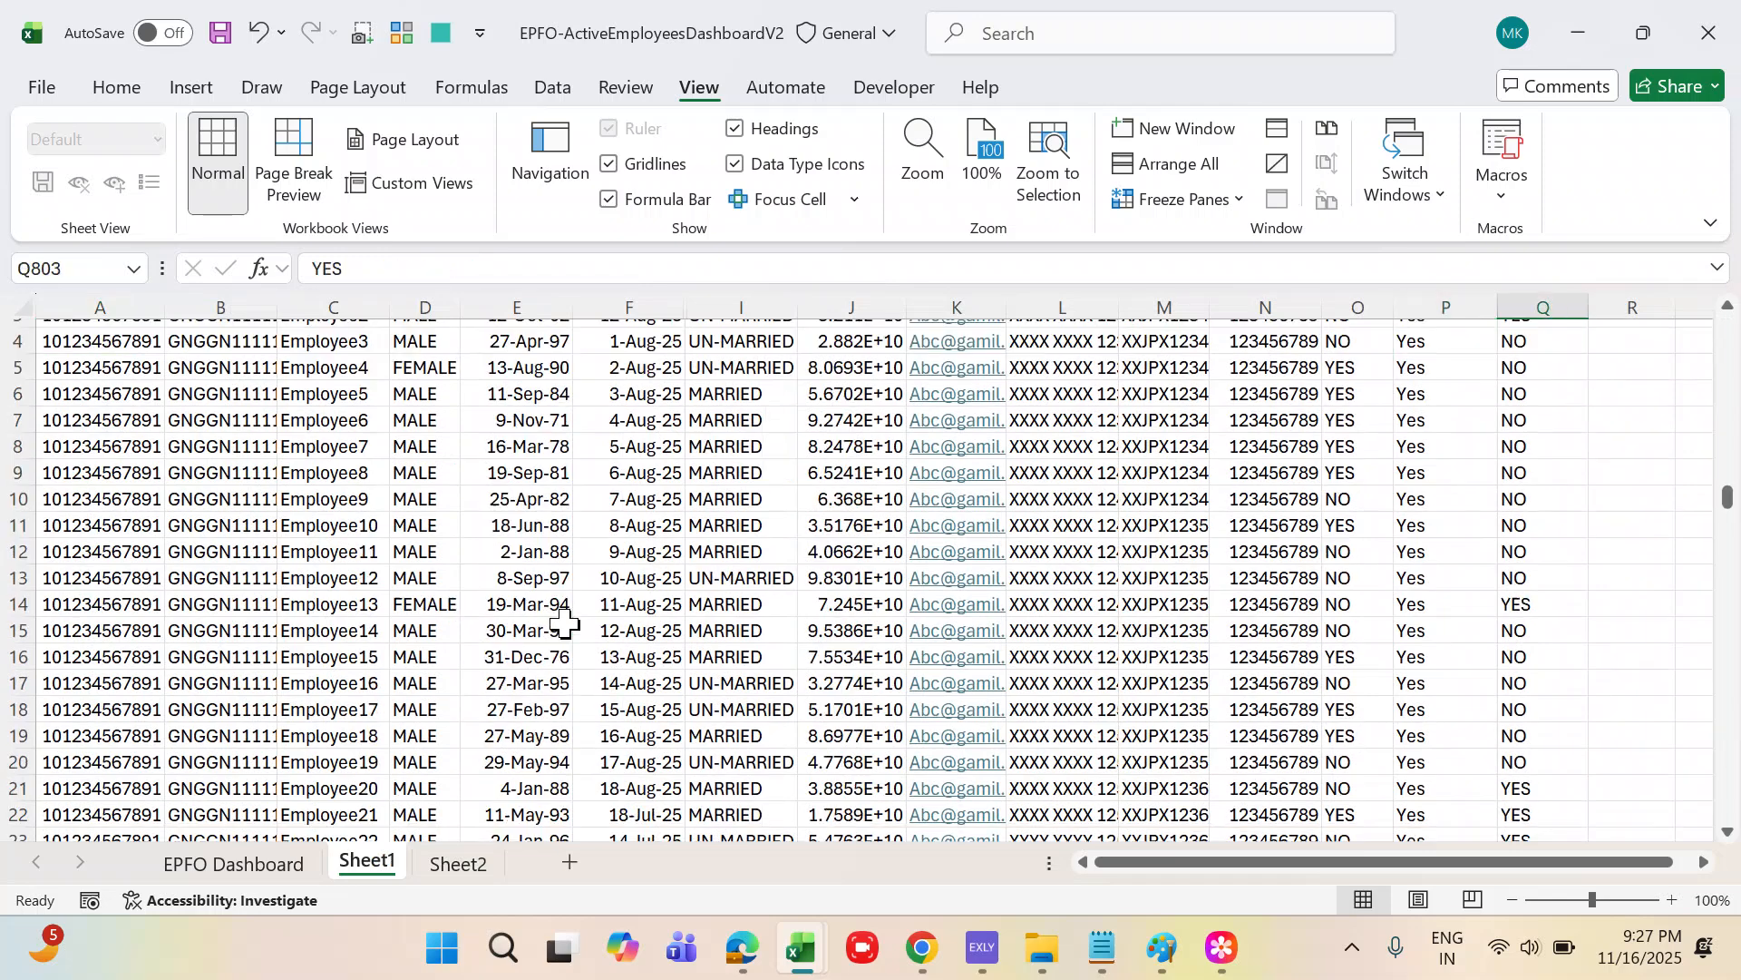
pyautogui.hotkey('ctrl', 'Up')
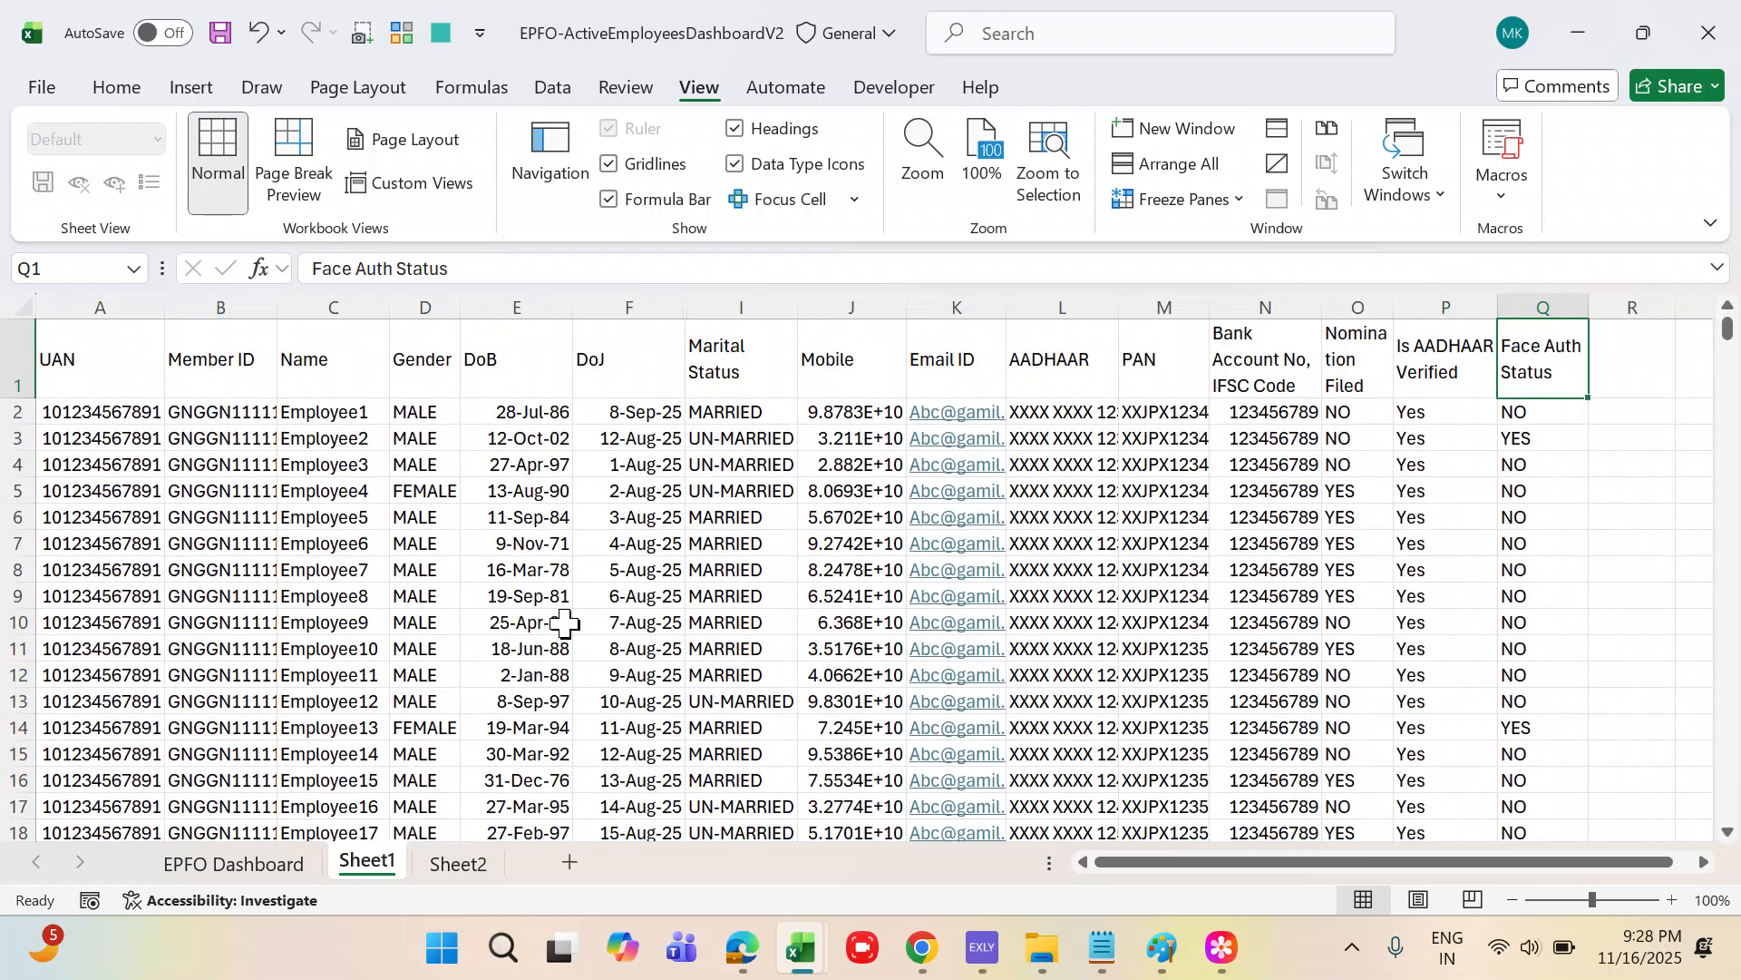
pyautogui.press('Left')
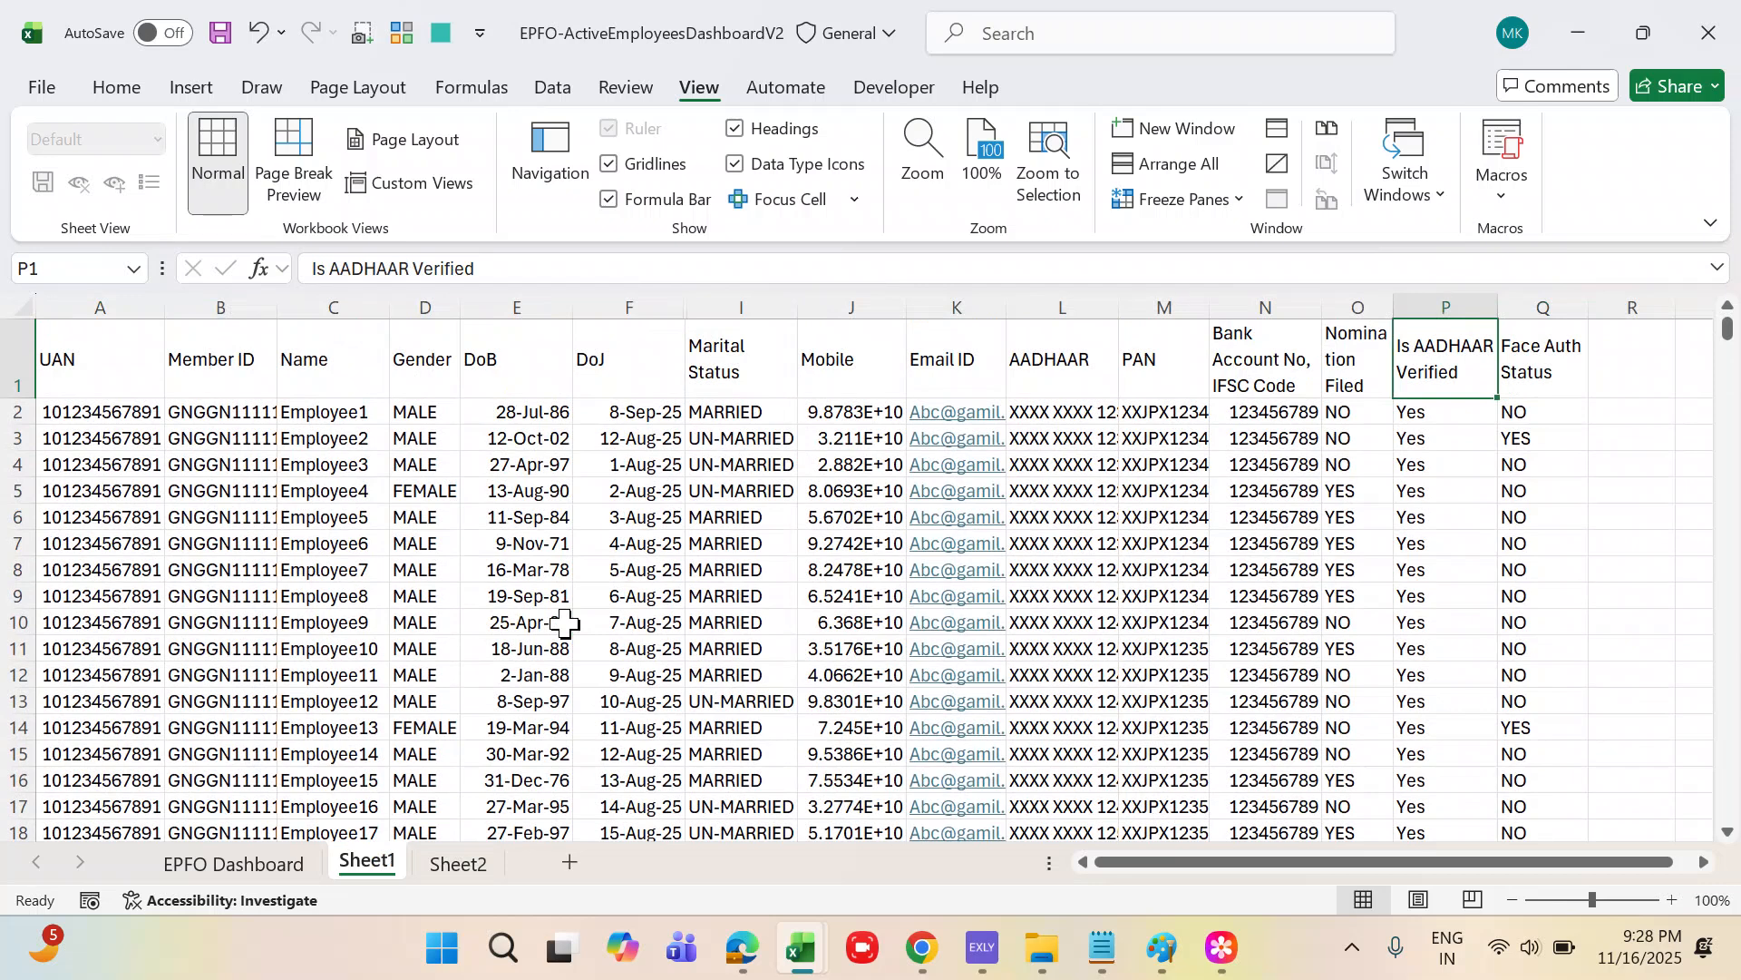
pyautogui.press('Left')
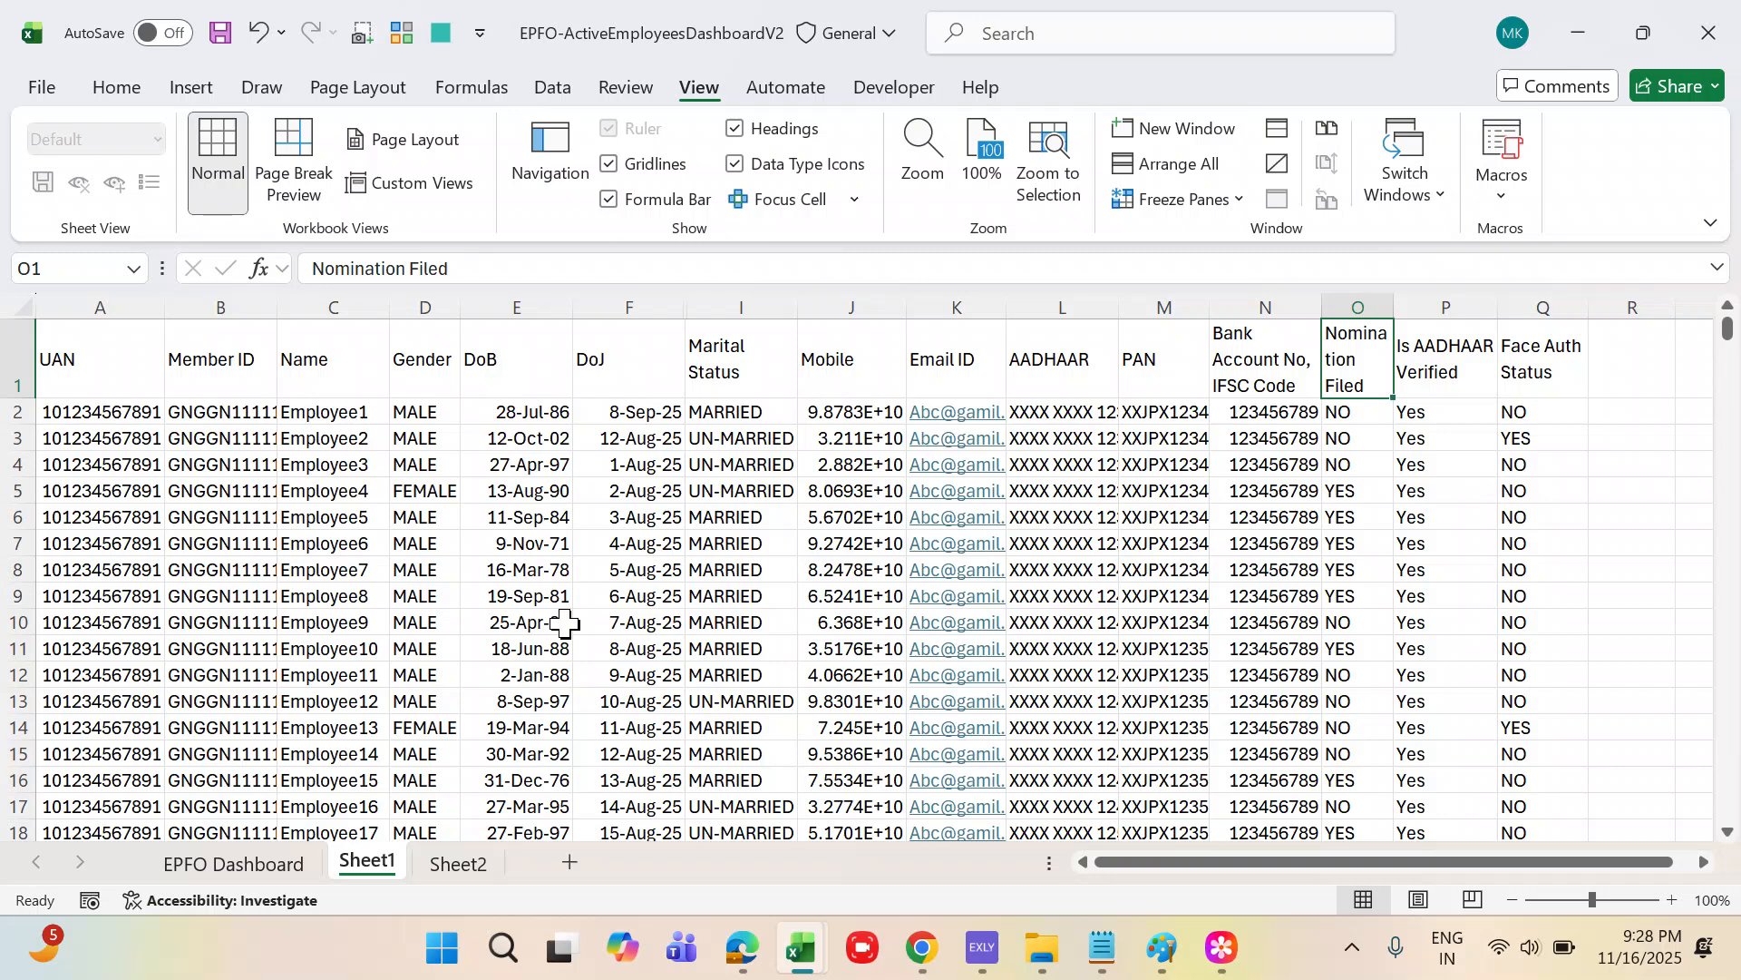
pyautogui.press('Left')
pyautogui.press('Left')
pyautogui.press('Left')
pyautogui.press('Left')
pyautogui.press('Left')
pyautogui.press('Left')
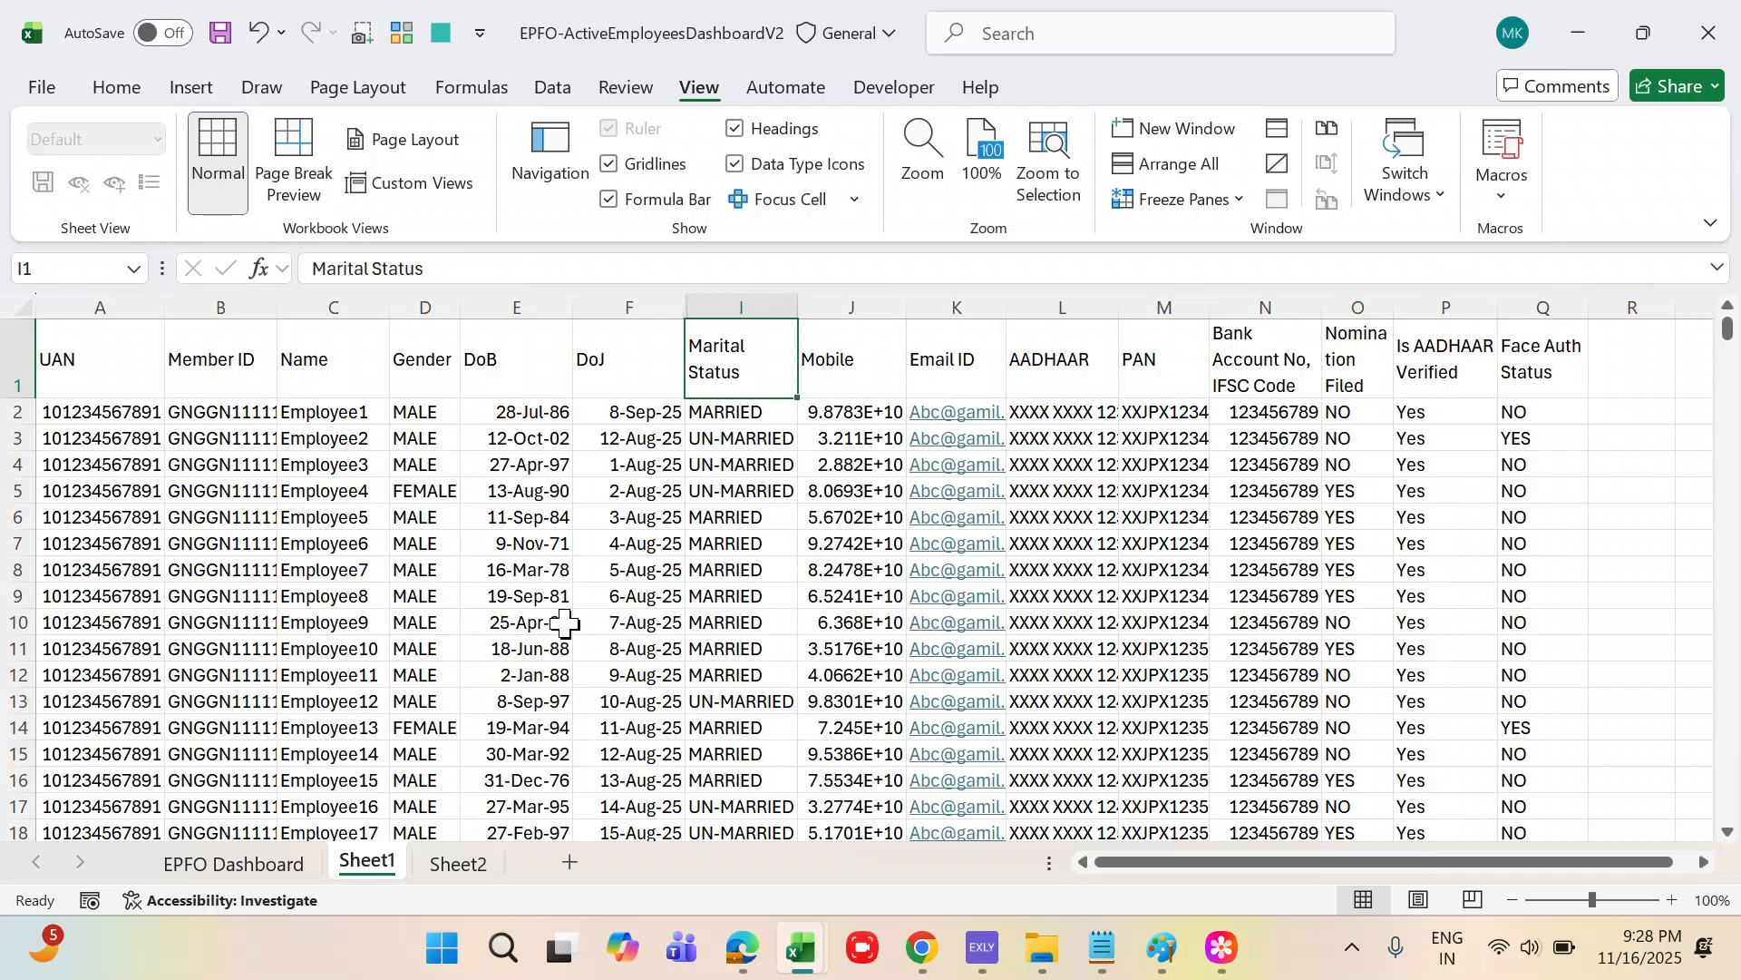
# - Examine Sheet1's Marital Status, Gender and Name columns, checking the last rows of the Marital Status and Name data
pyautogui.hotkey('ctrl', 'Down')
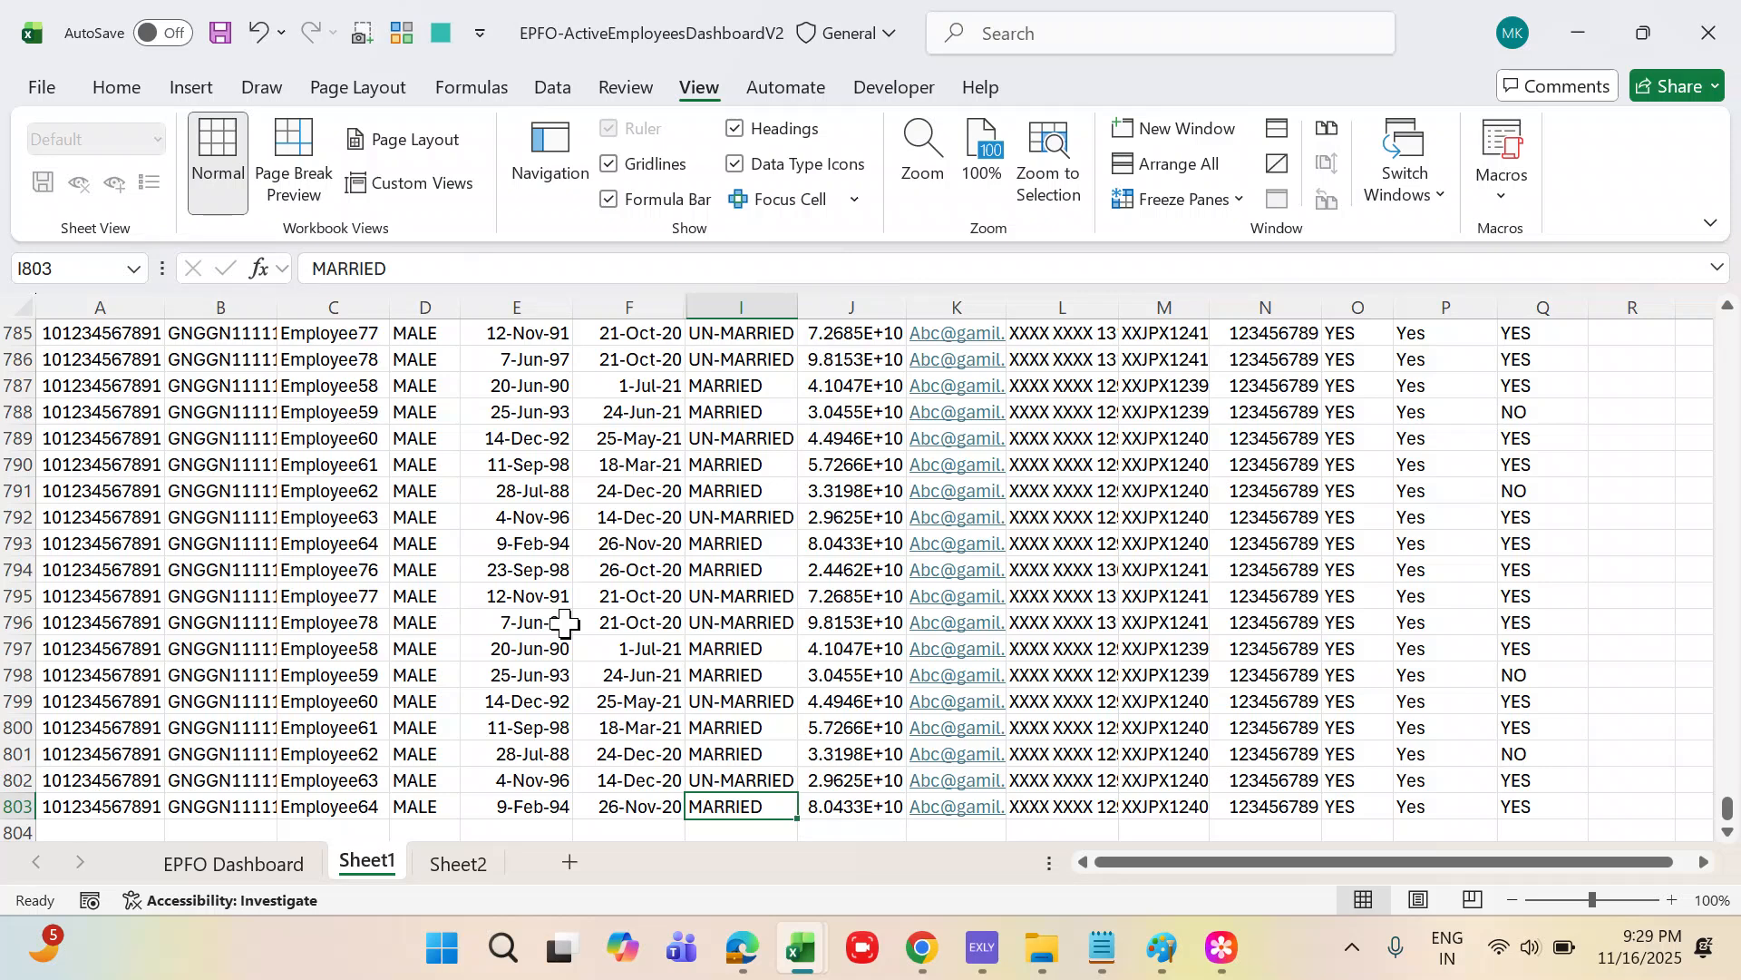
pyautogui.hotkey('ctrl', 'Up')
pyautogui.hotkey('ctrl', 'Left')
pyautogui.press('Right')
pyautogui.press('Right')
pyautogui.press('Right')
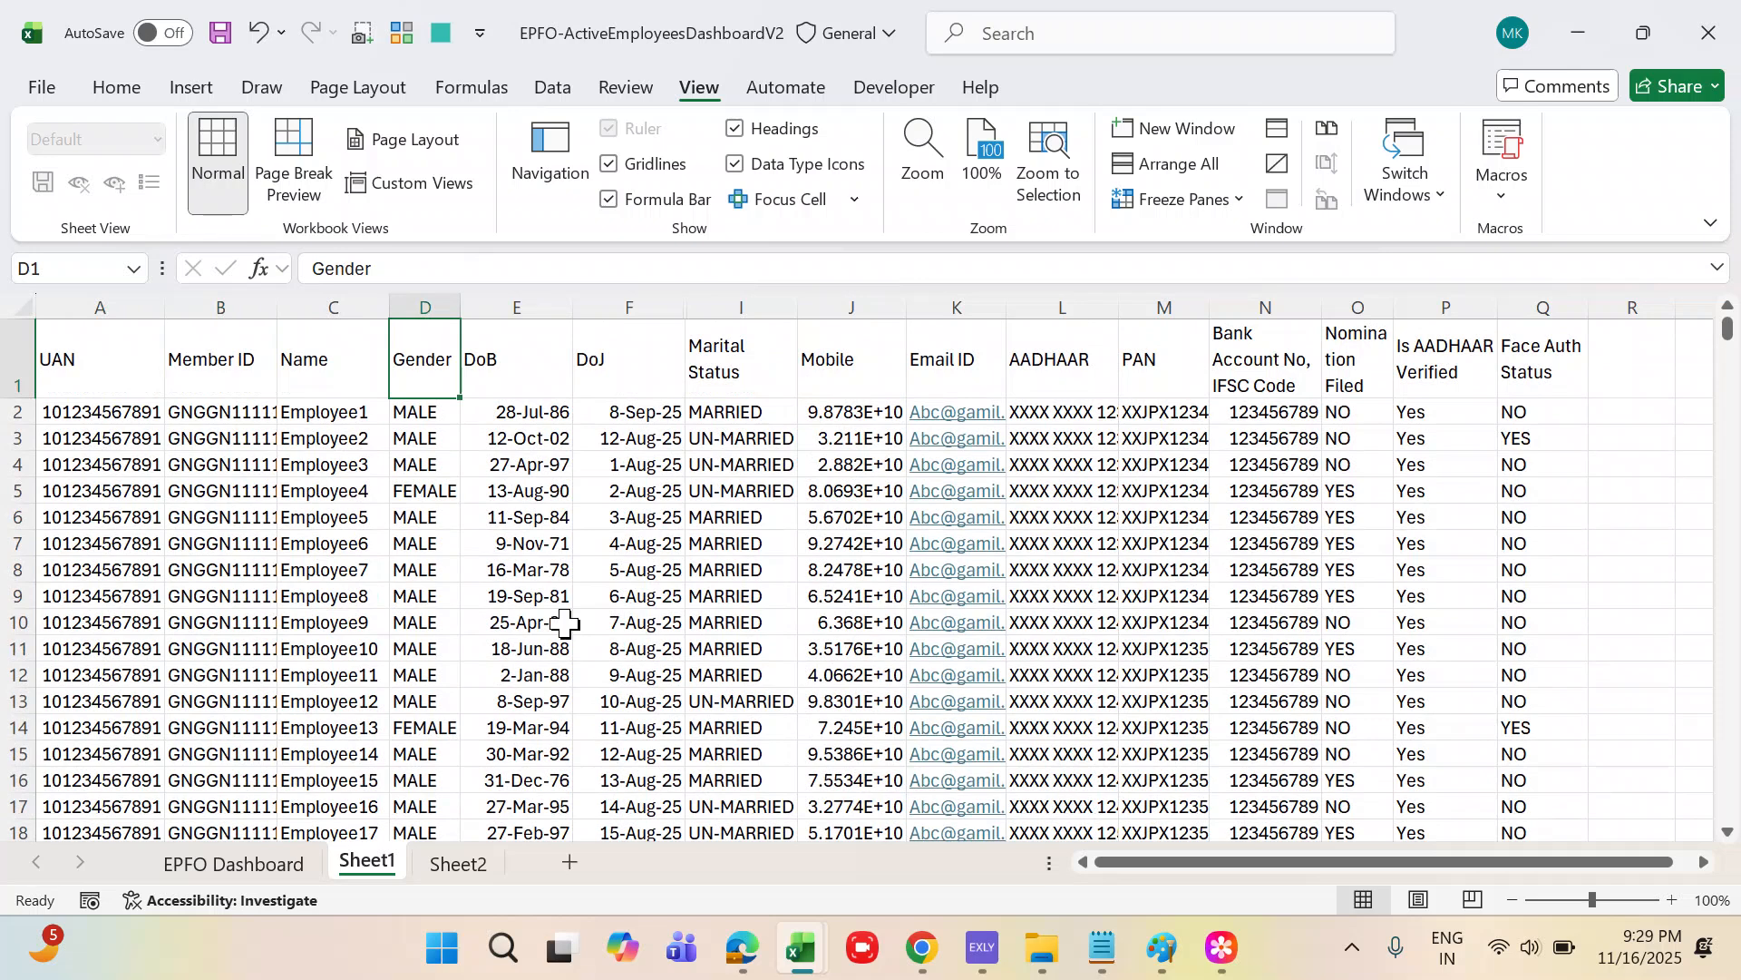
pyautogui.press('Left')
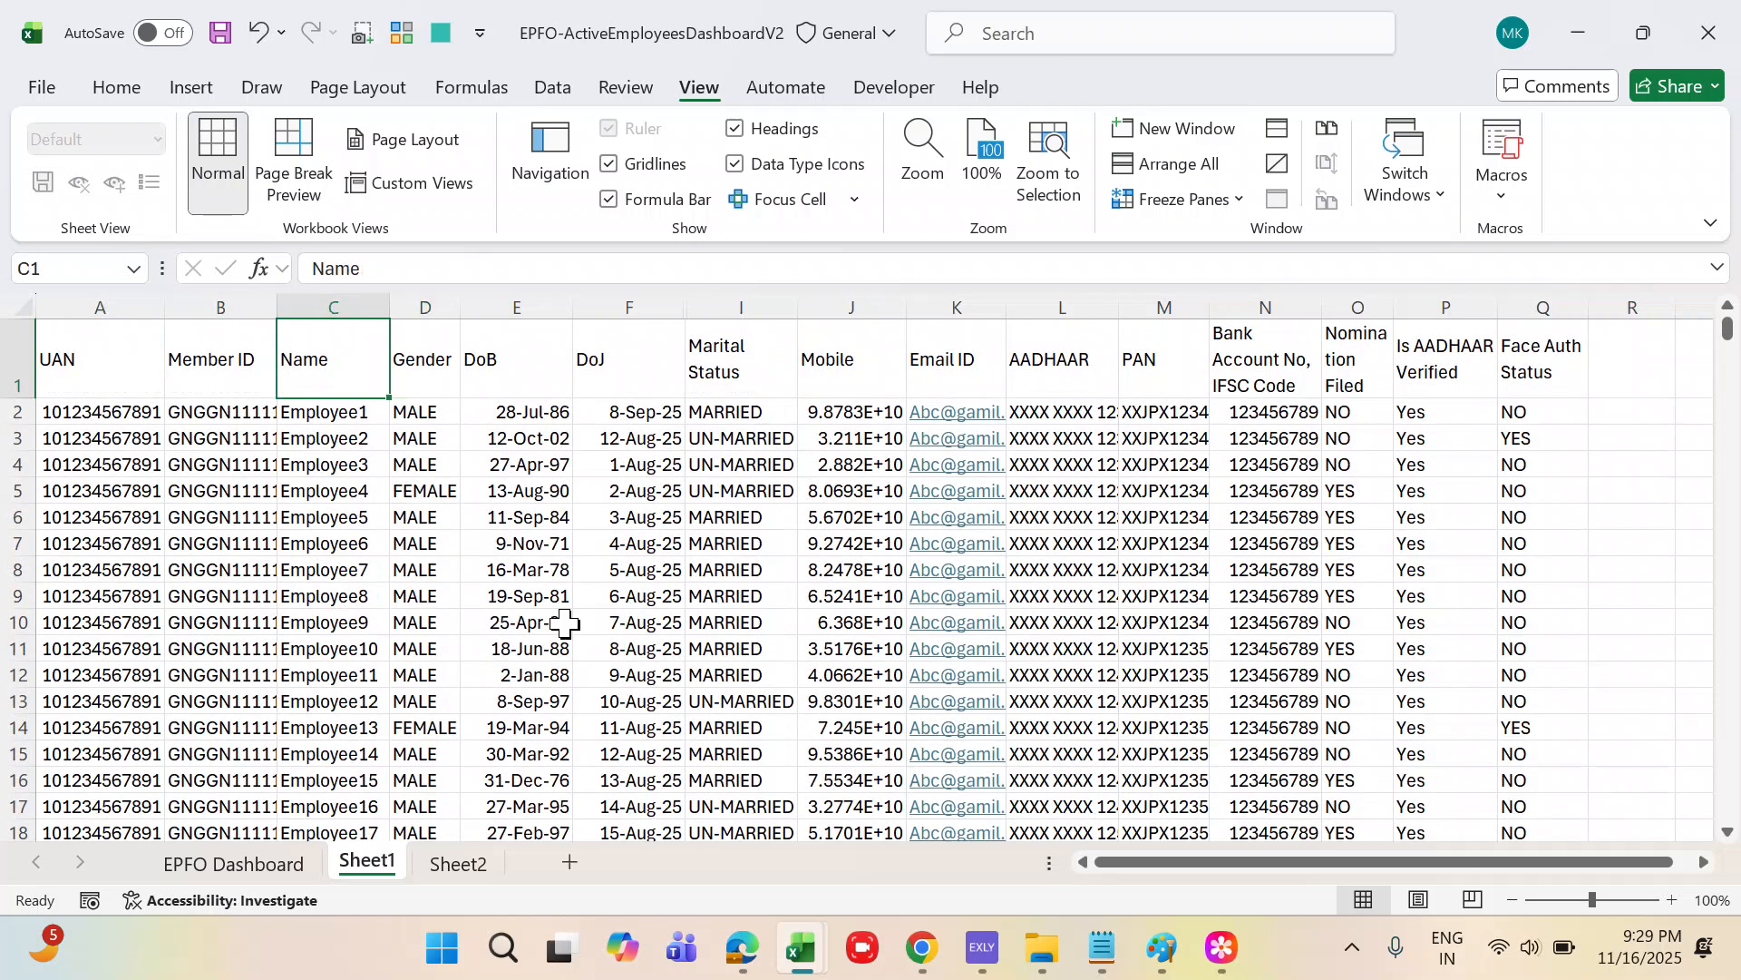
pyautogui.hotkey('ctrl', 'Down')
pyautogui.hotkey('ctrl', 'Up')
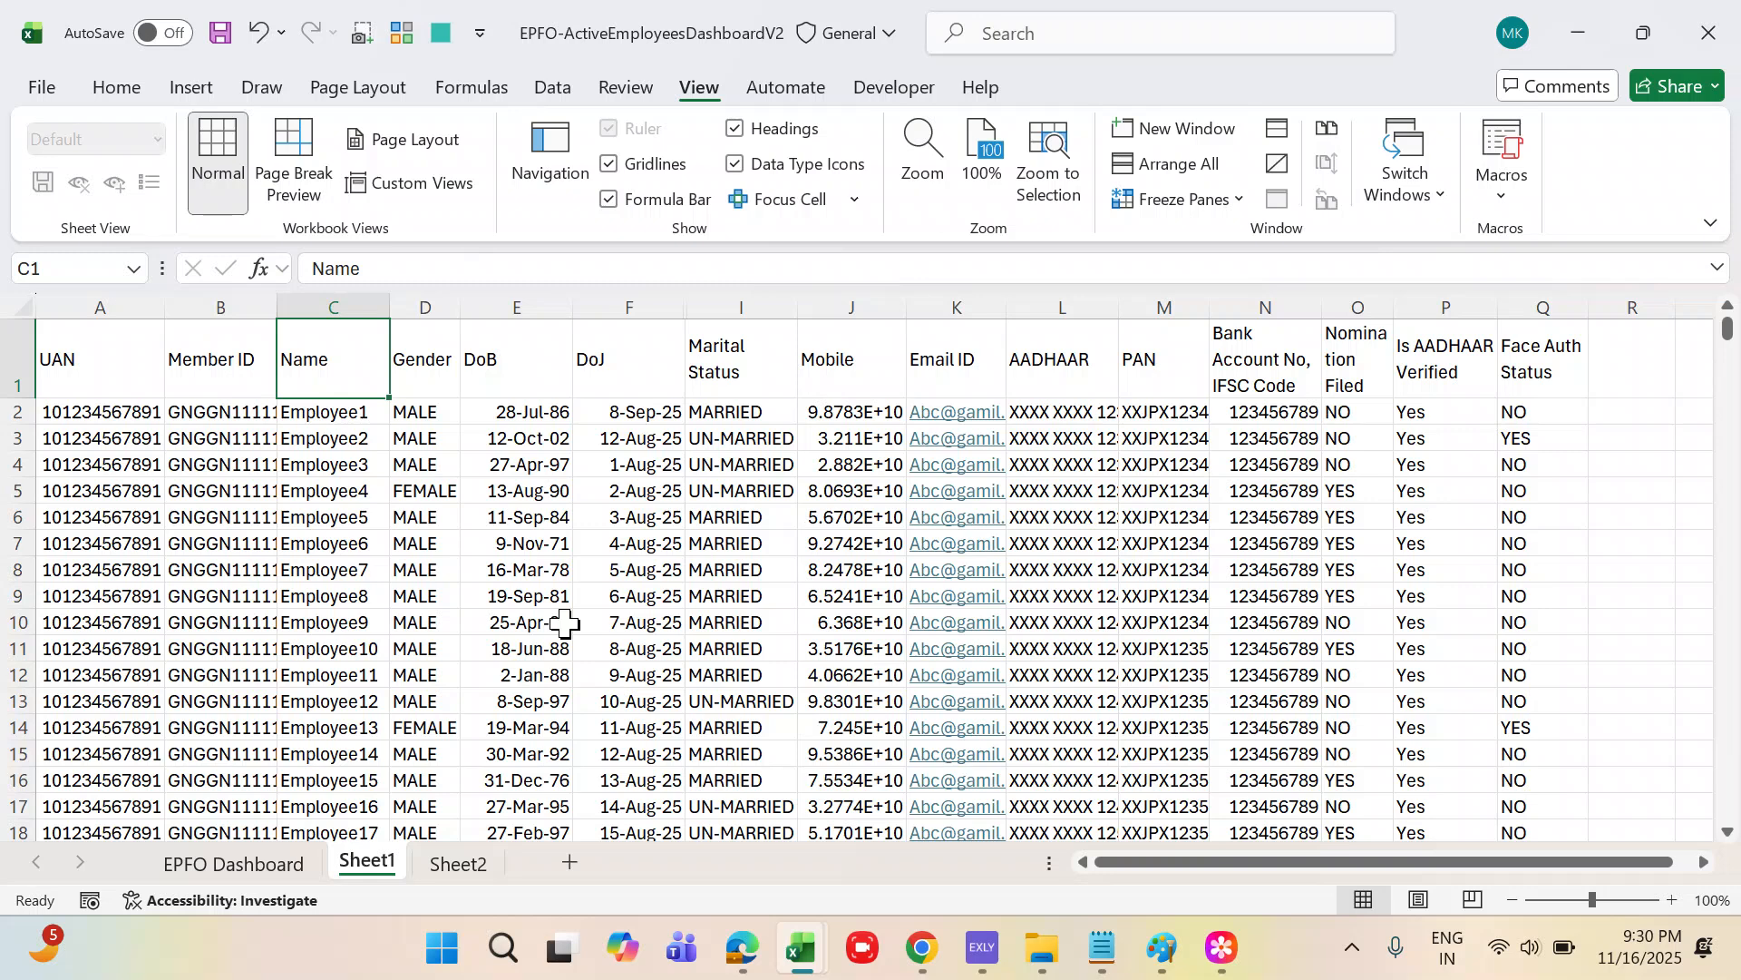
# - Try to generate the EPFO Dashboard sheet from Sheet1's employee data with the dashboard macro
pyautogui.click(444, 36)
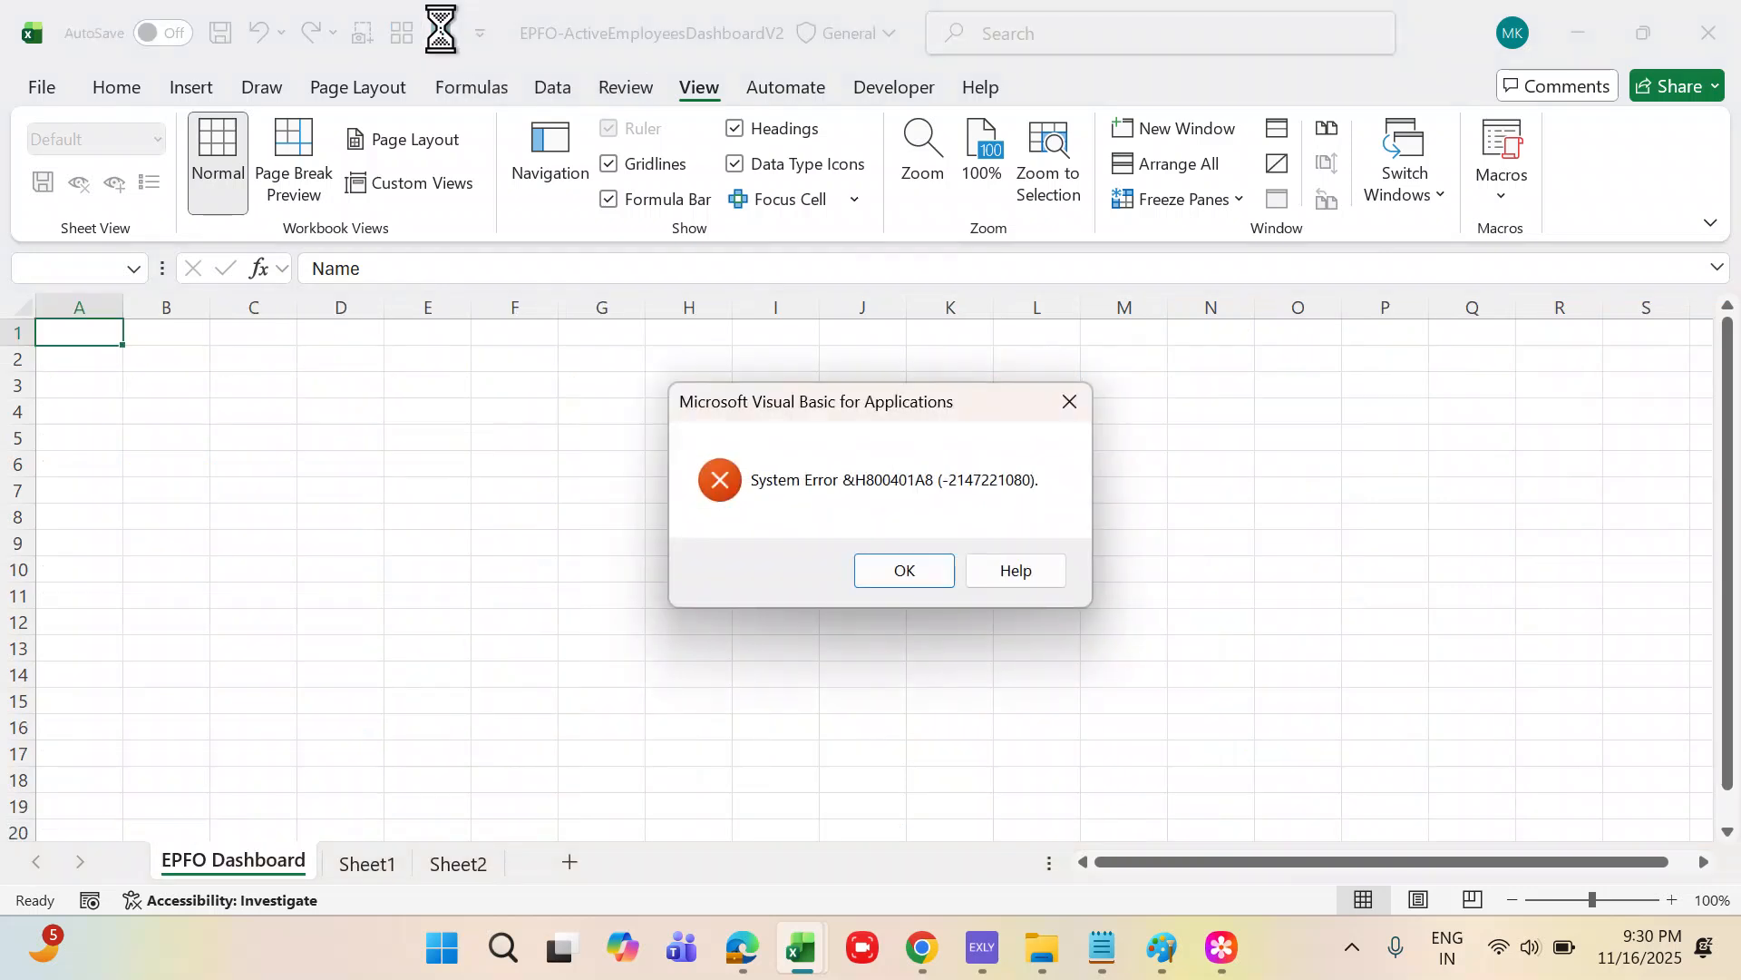
pyautogui.click(906, 571)
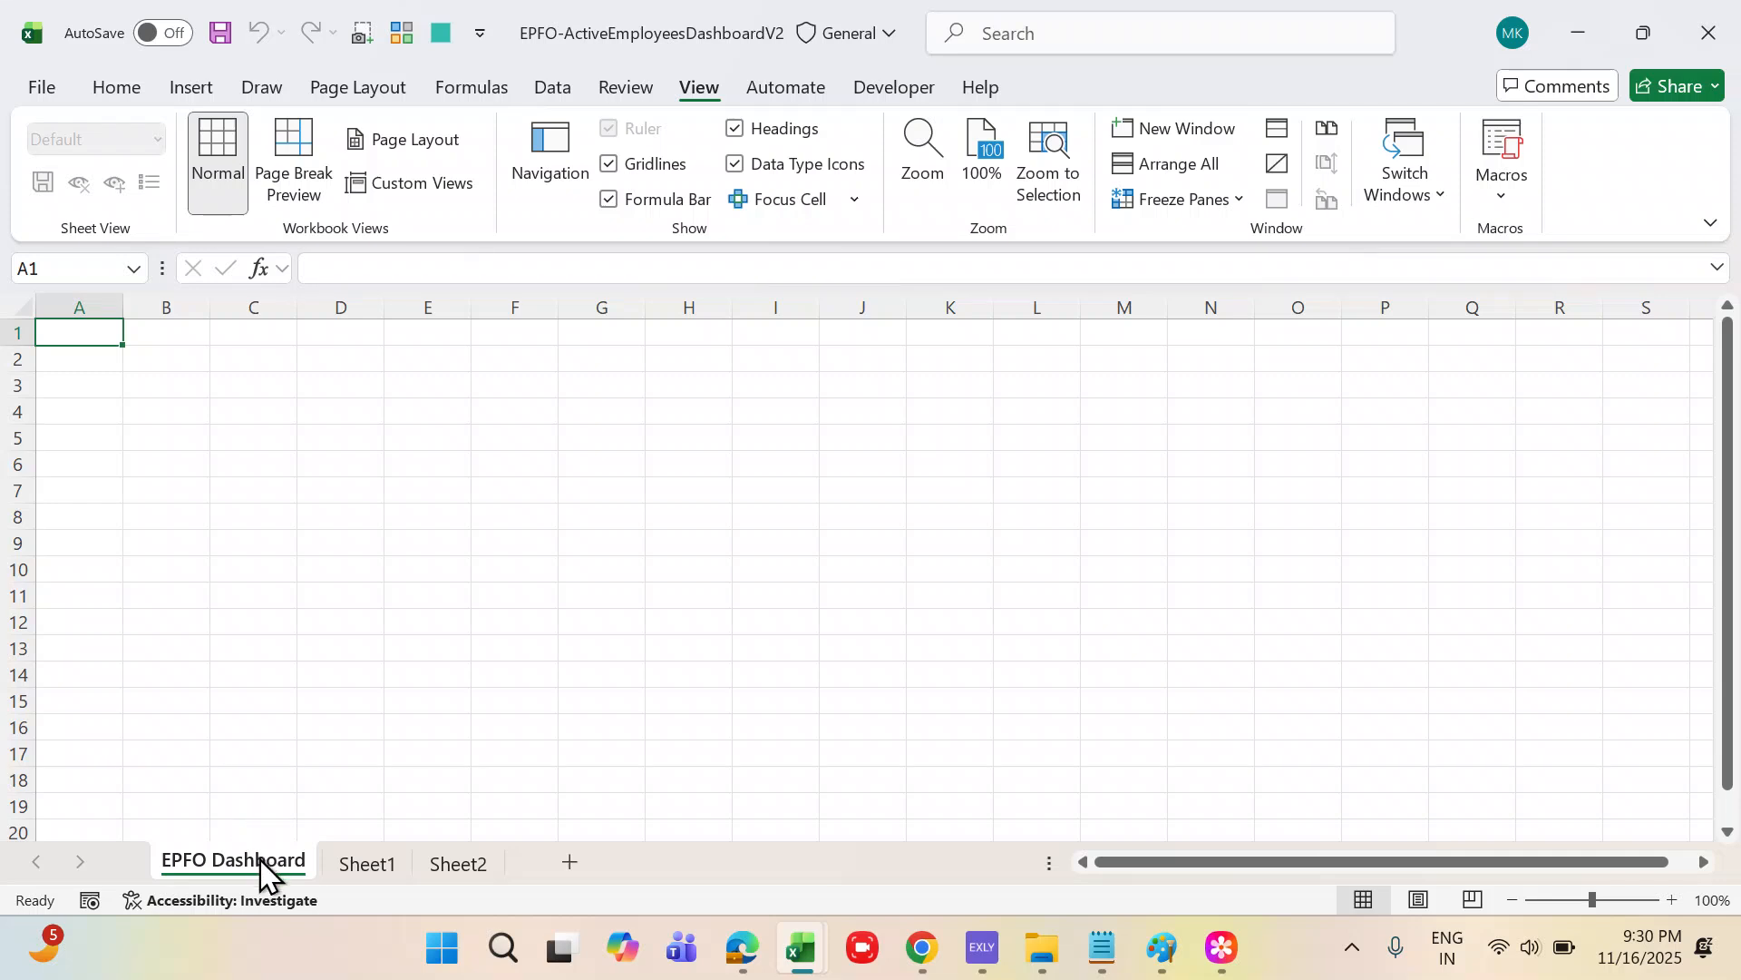
pyautogui.click(306, 619)
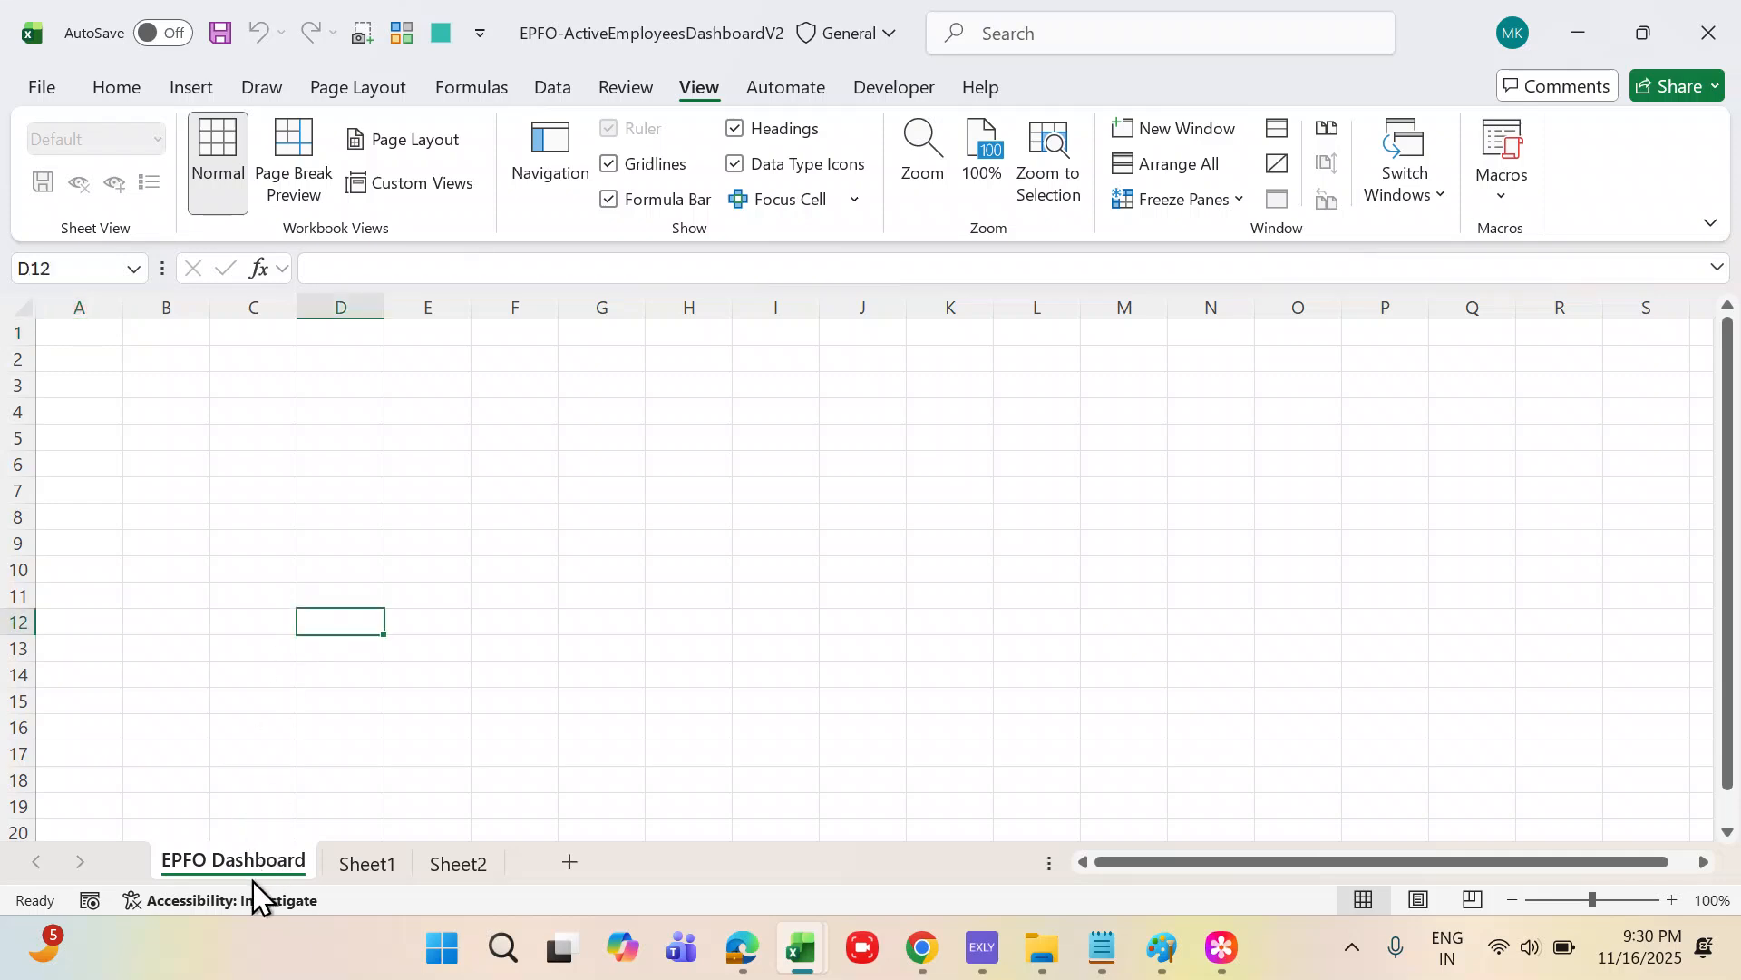
pyautogui.rightClick(252, 864)
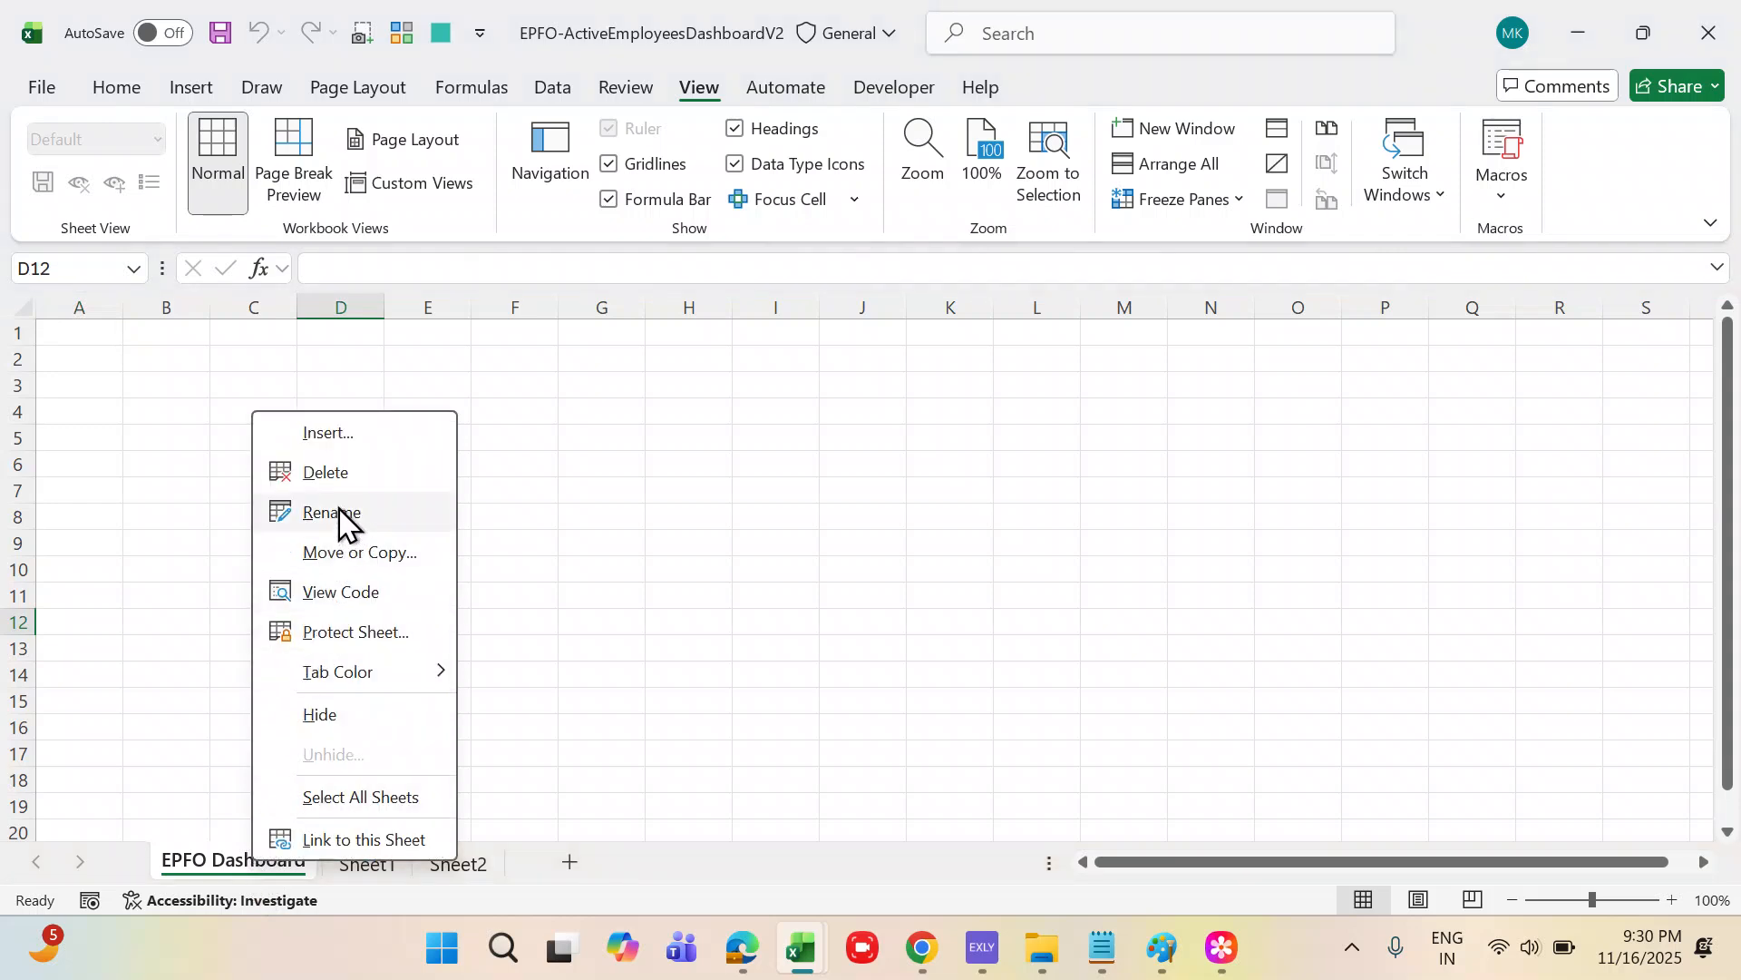
pyautogui.click(331, 473)
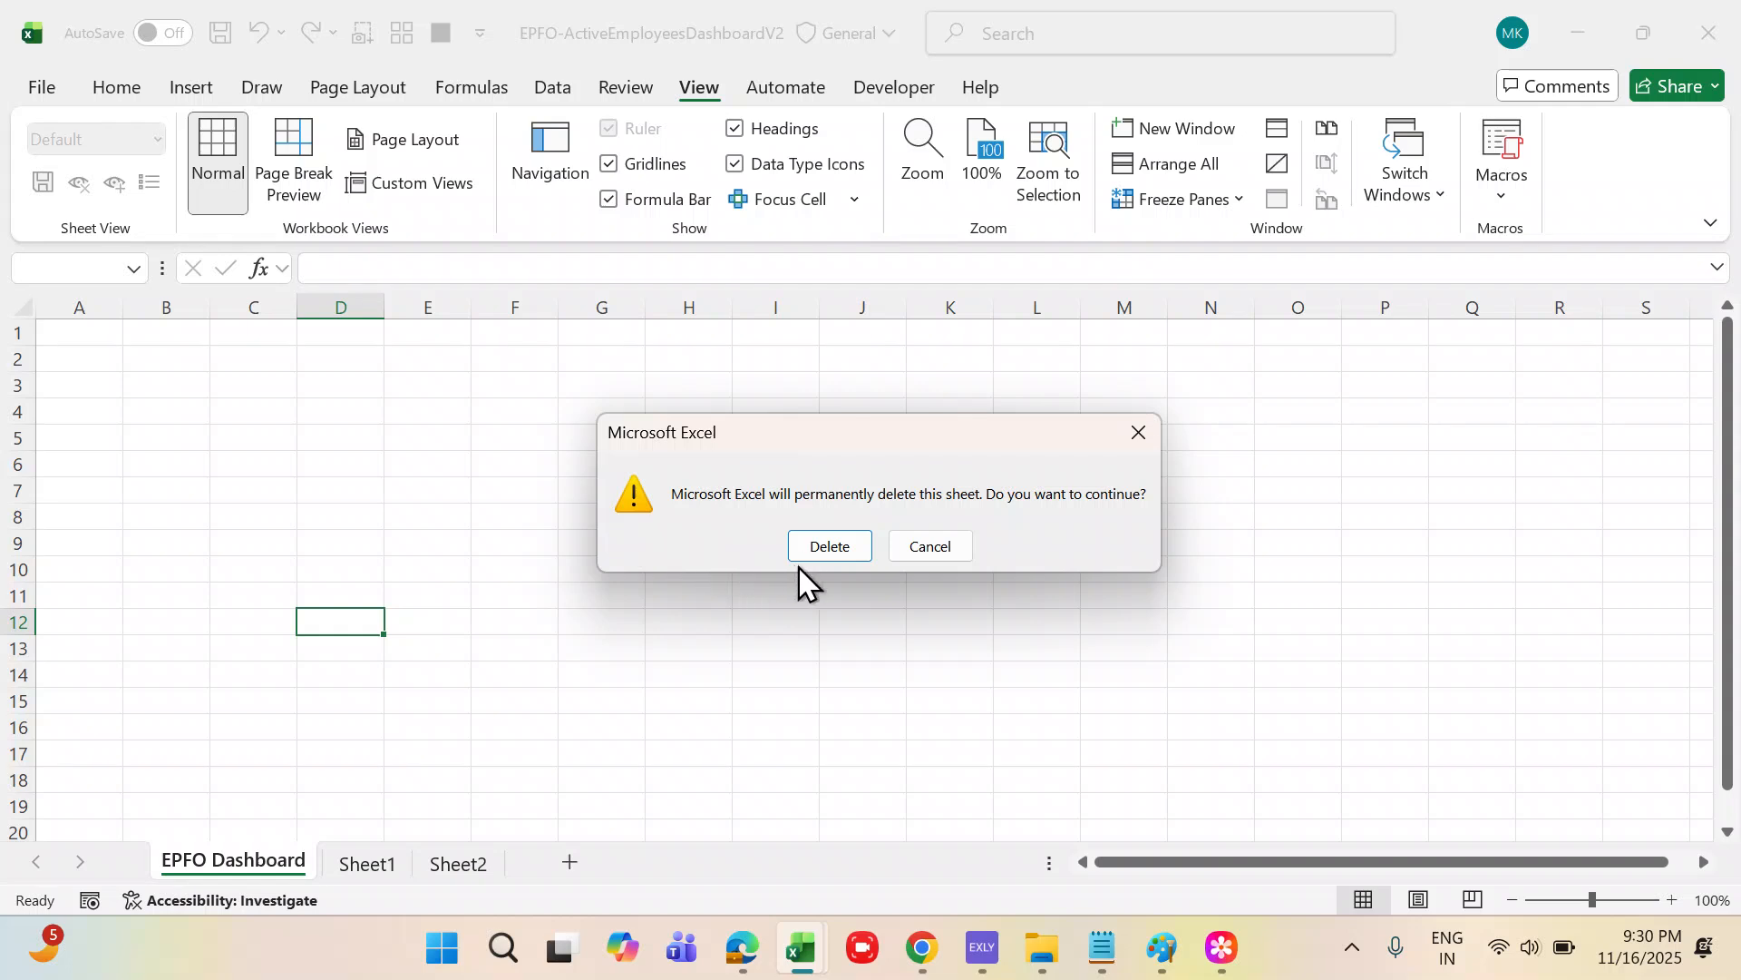
pyautogui.click(943, 548)
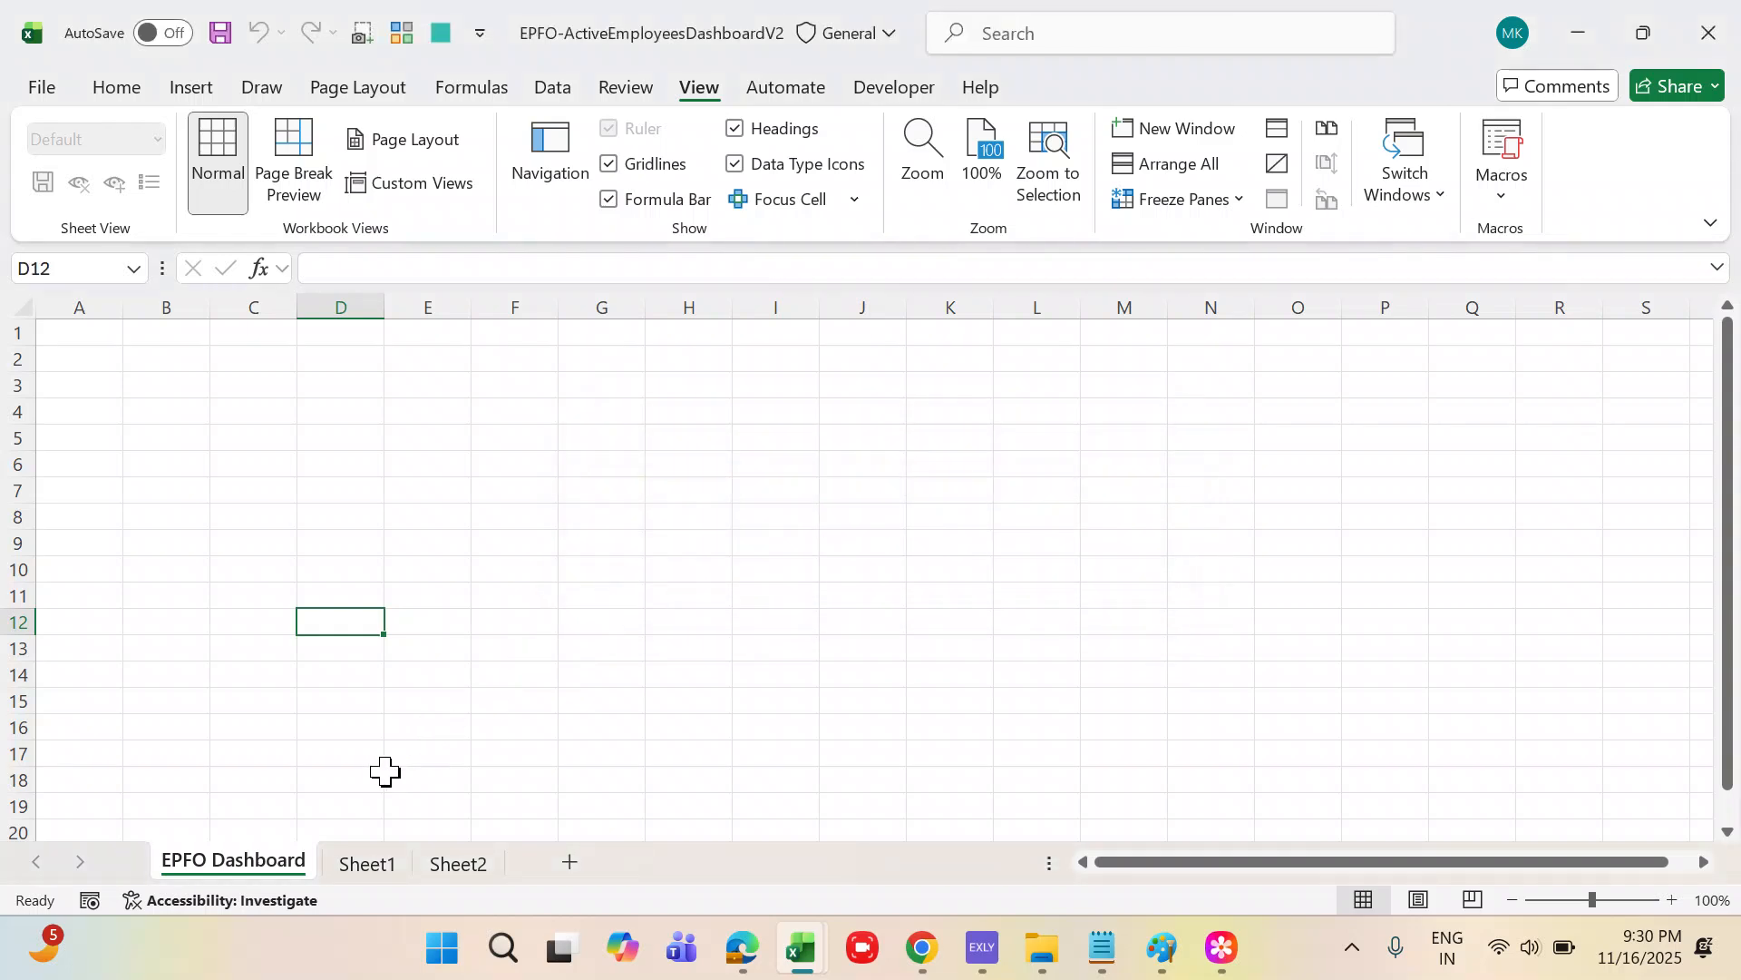
# - Delete the blank EPFO Dashboard sheet and regenerate the dashboard from Sheet1's employee data with the macro
pyautogui.rightClick(250, 862)
pyautogui.click(506, 529)
pyautogui.hotkey('alt', 'e')
pyautogui.press('l')
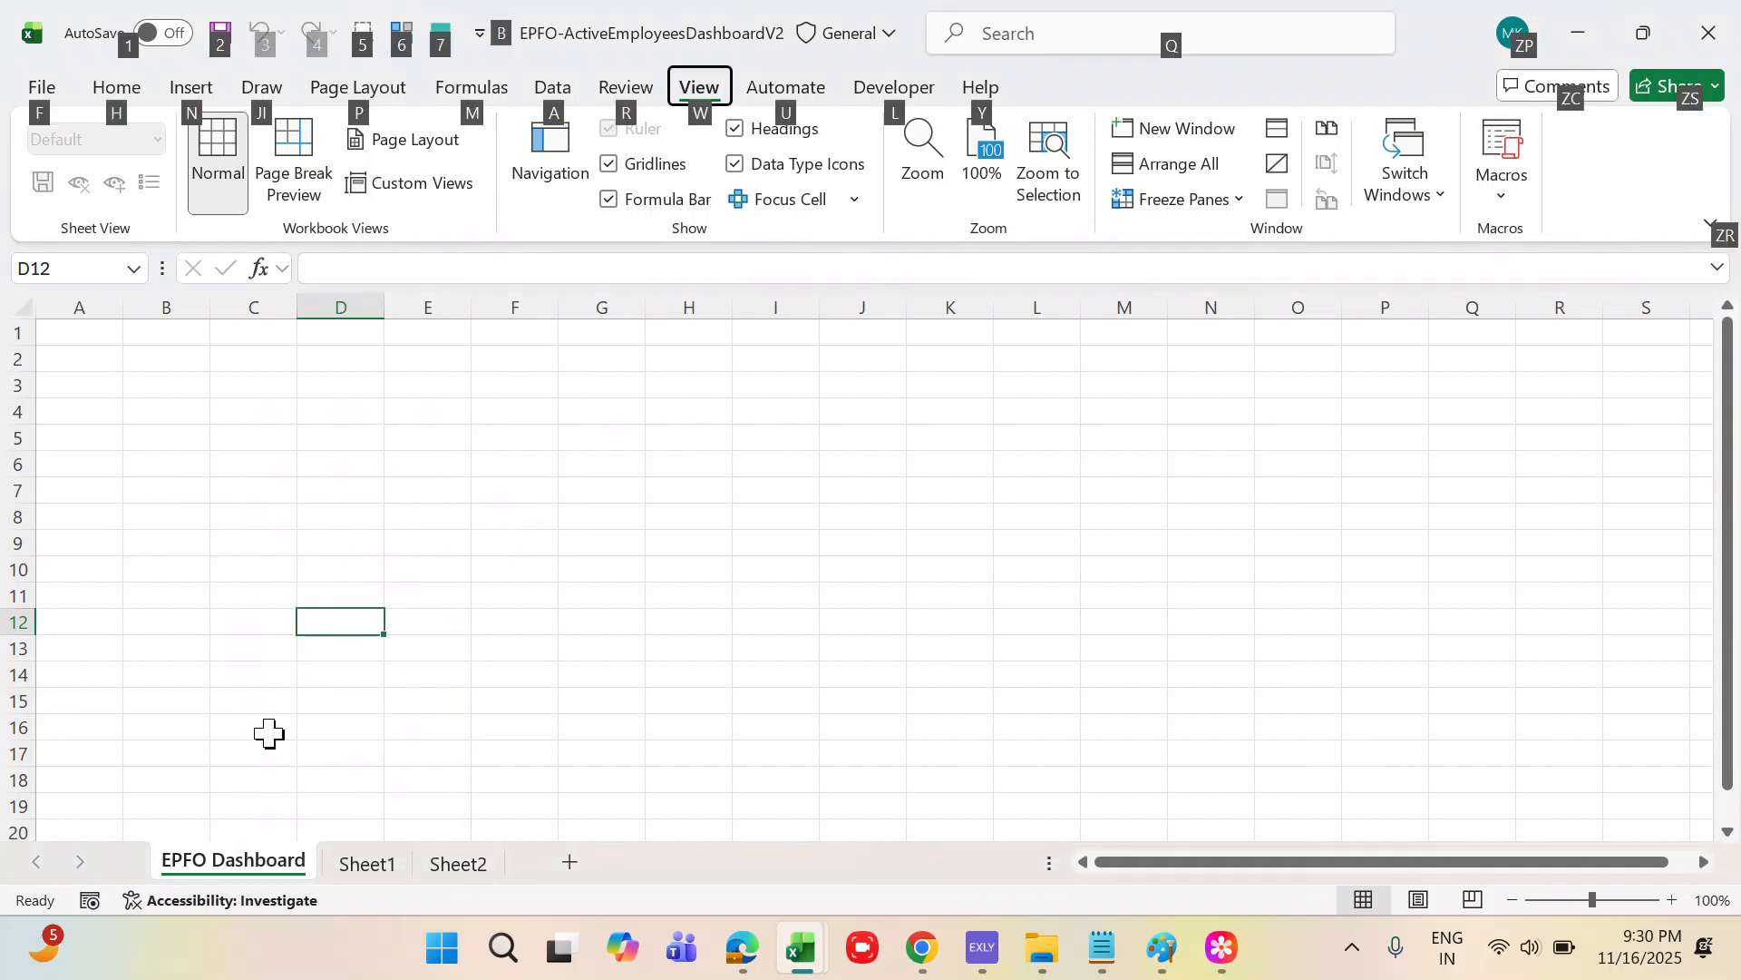
pyautogui.press('Return')
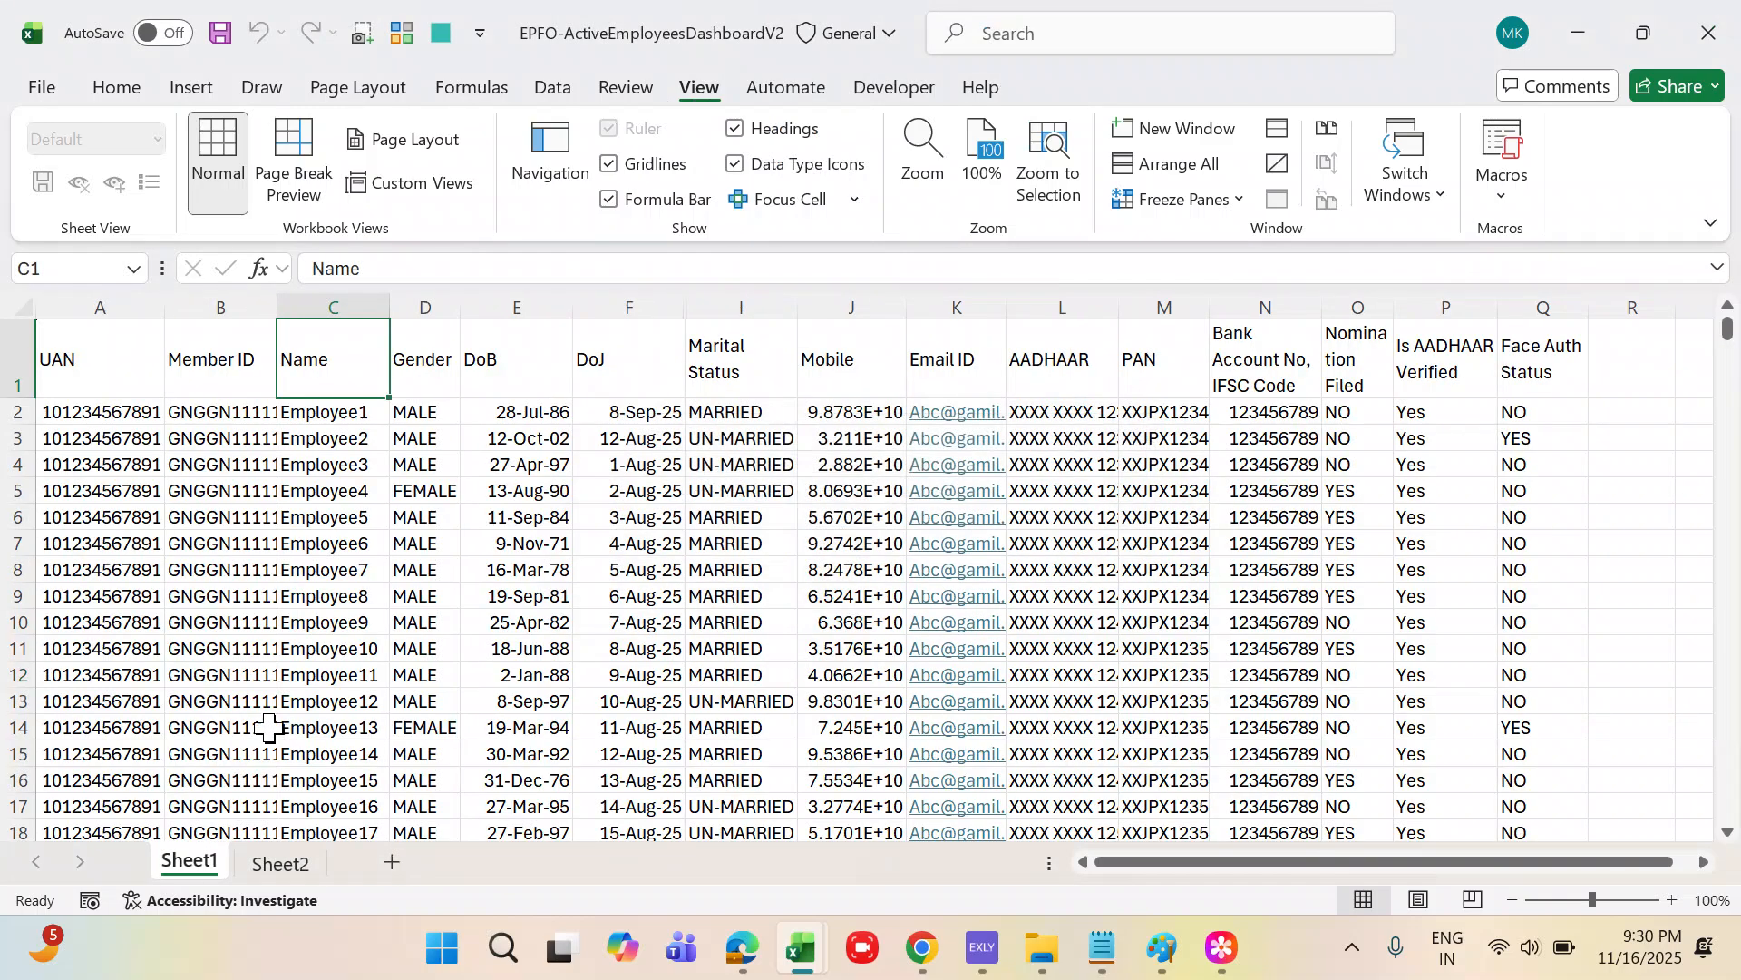
pyautogui.click(445, 36)
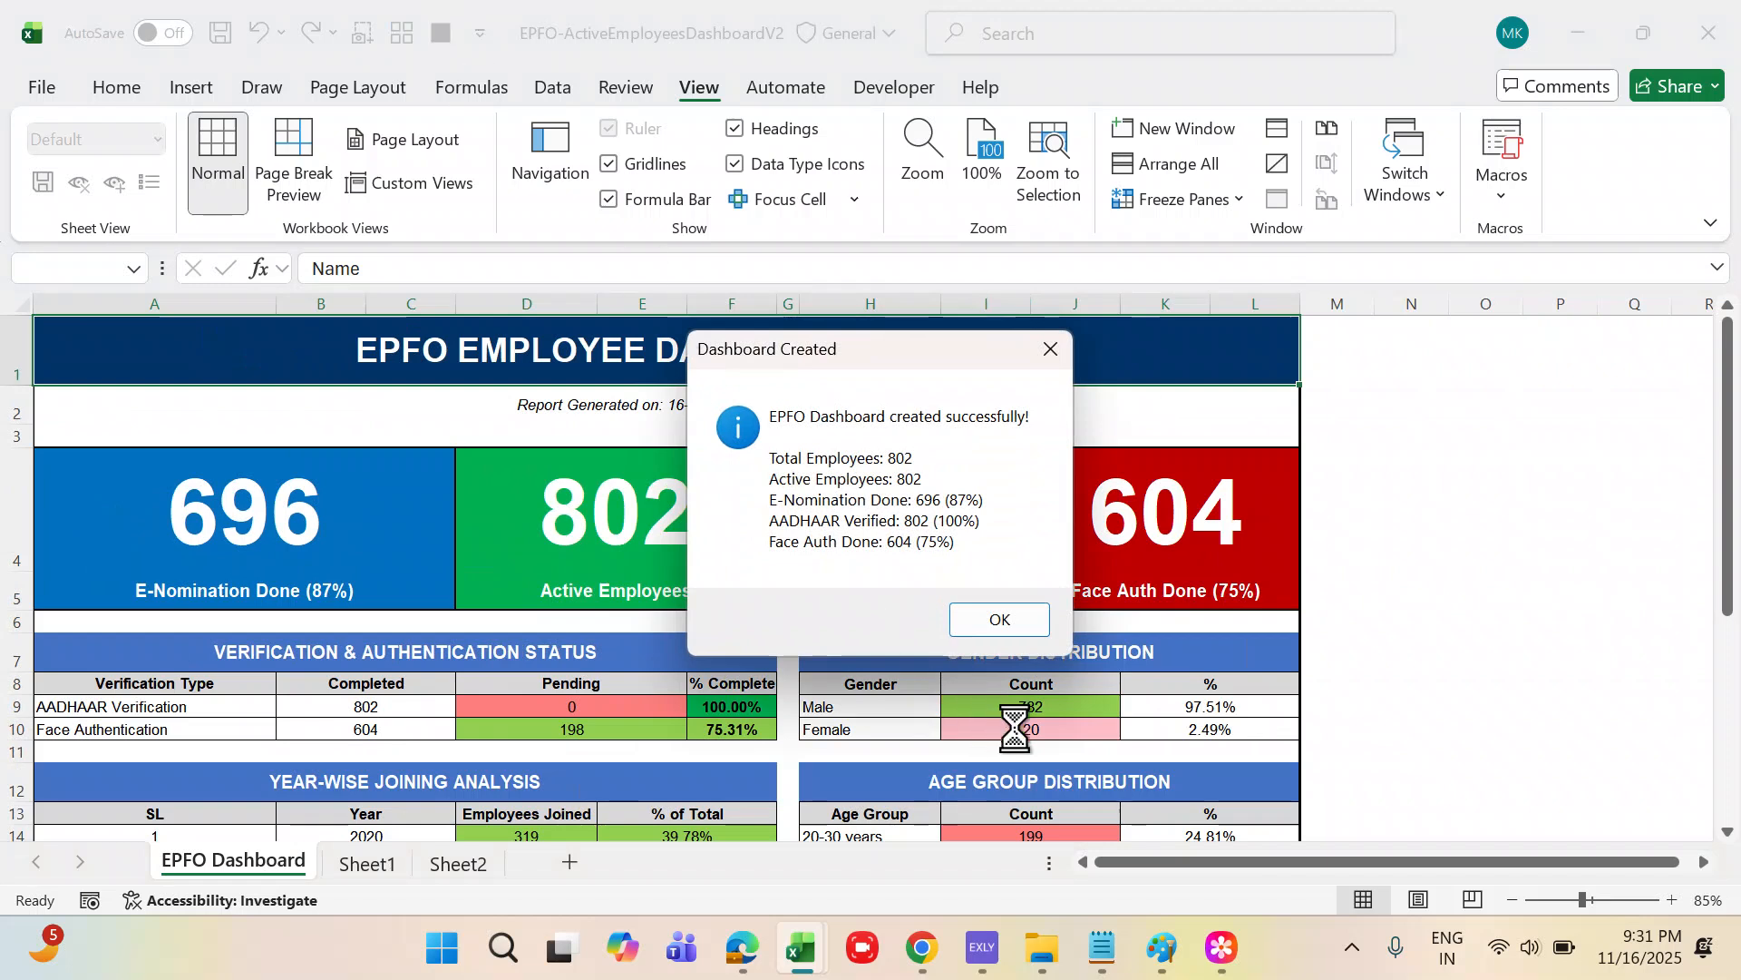
pyautogui.click(1001, 620)
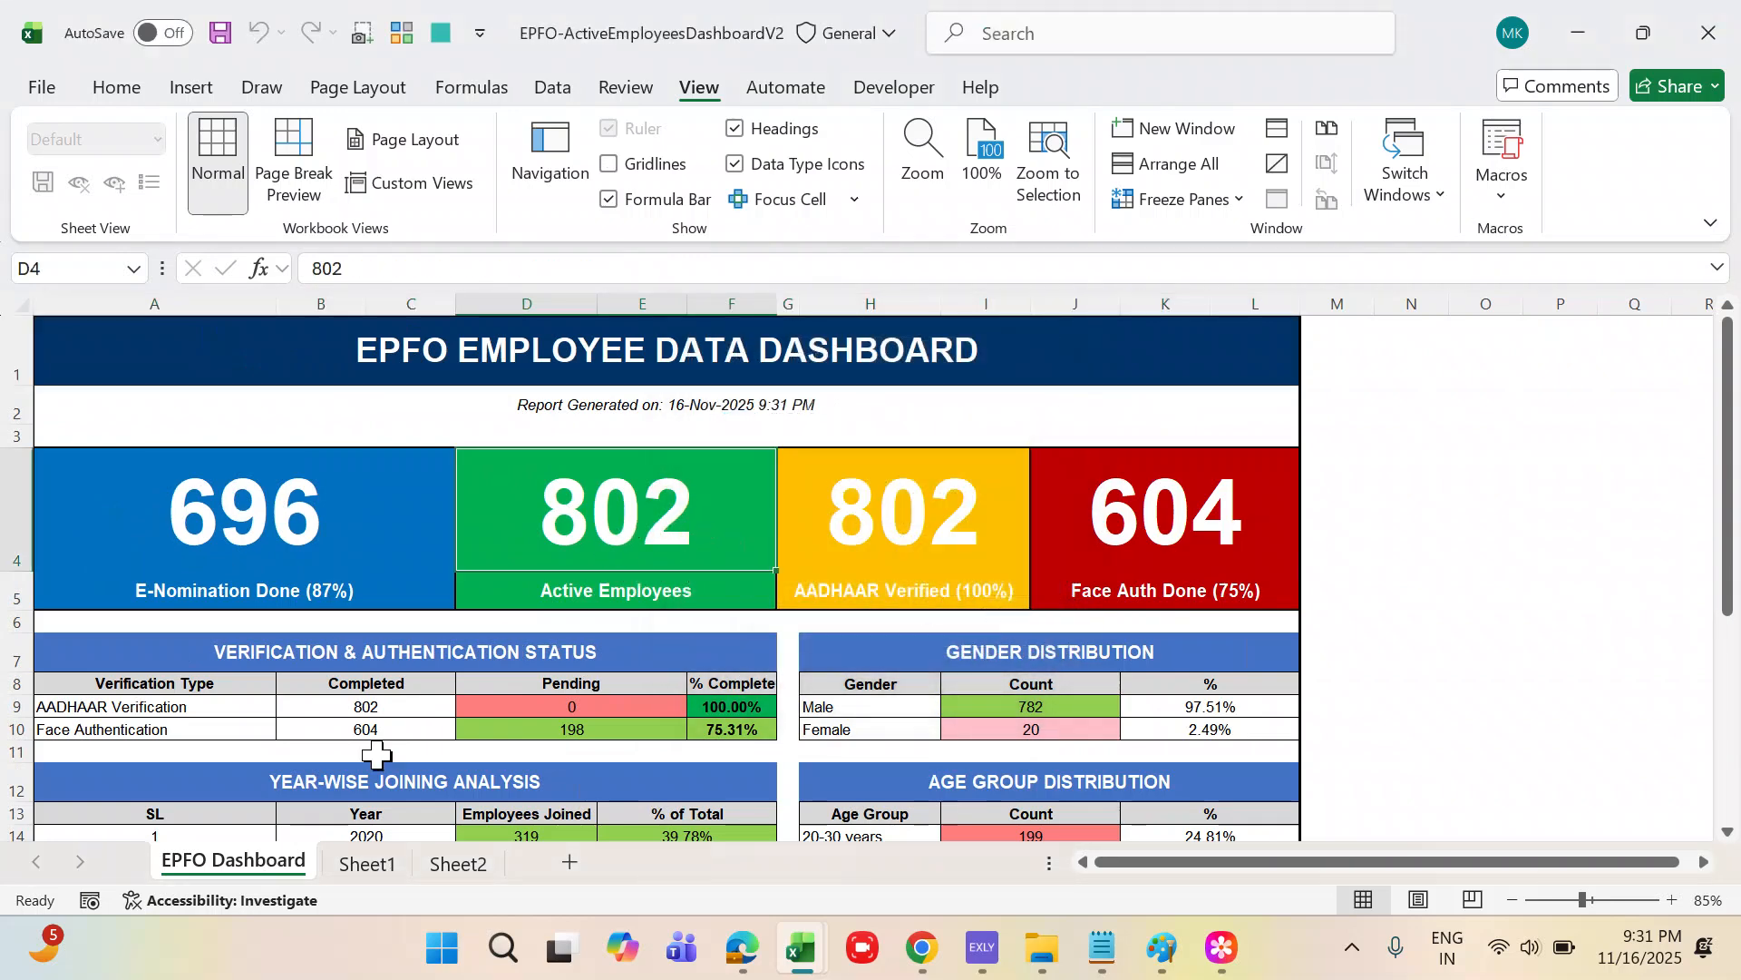
# - Select all UAN entries in Sheet1 from A2 to the last row to check the employee count
pyautogui.click(360, 865)
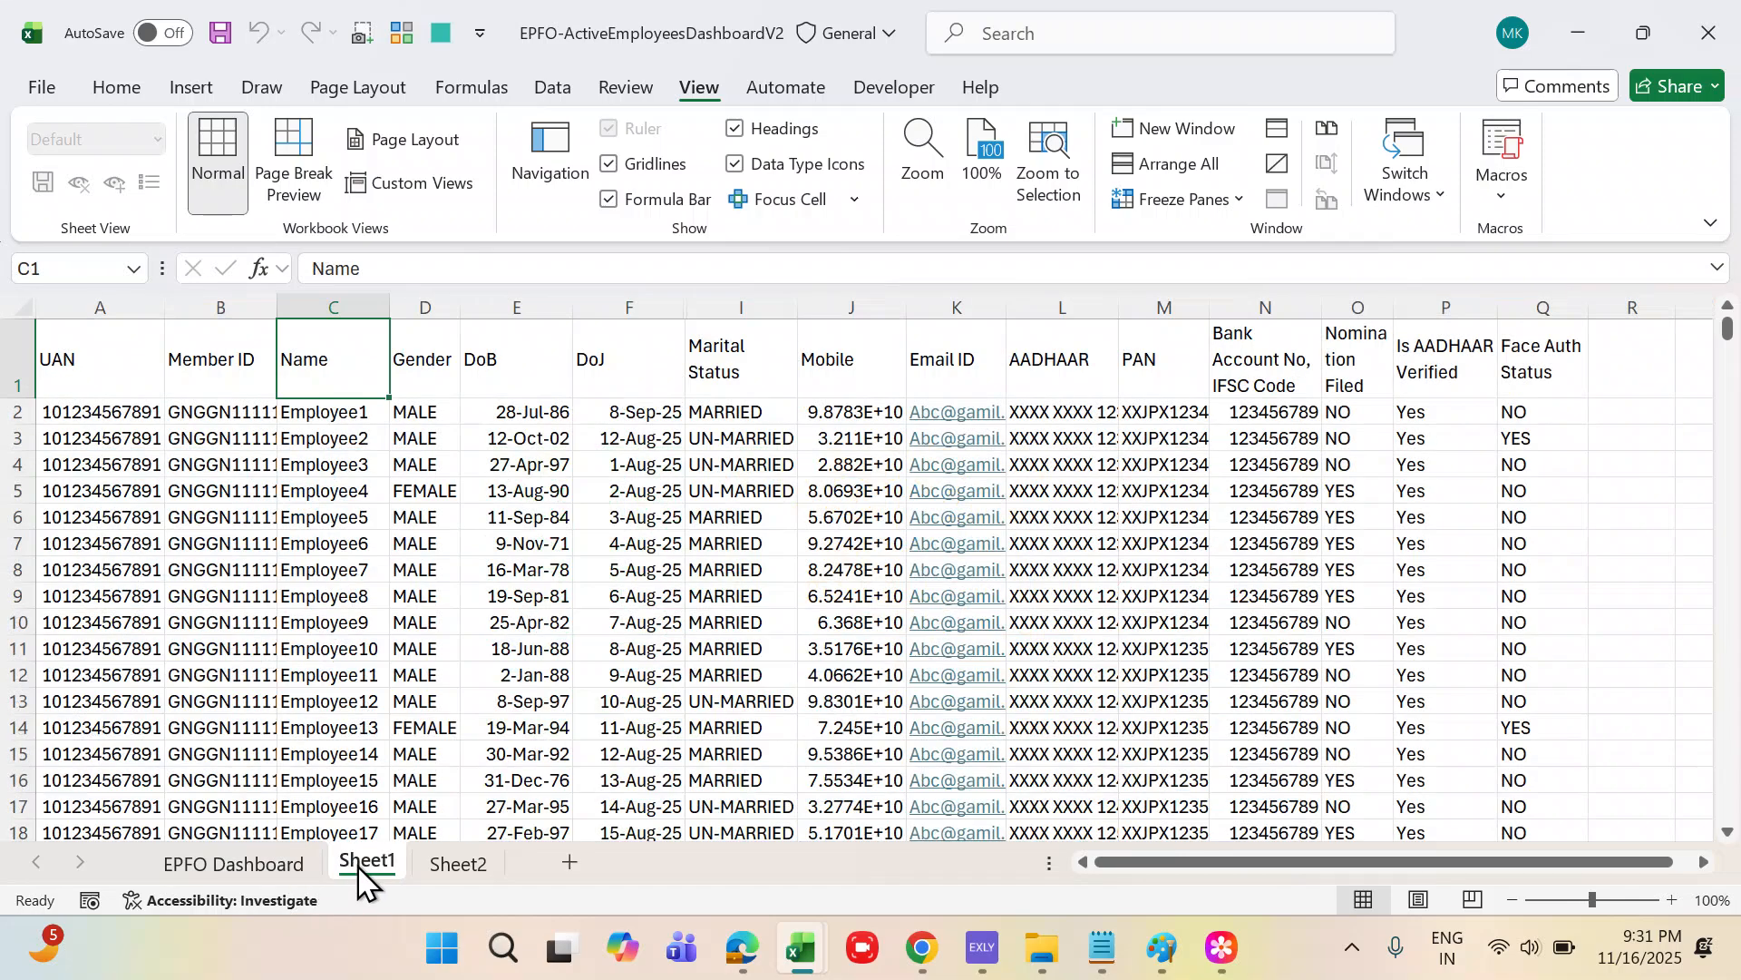
pyautogui.press('Left')
pyautogui.press('Left')
pyautogui.press('Down')
pyautogui.hotkey('ctrl', 'shift', 'Down')
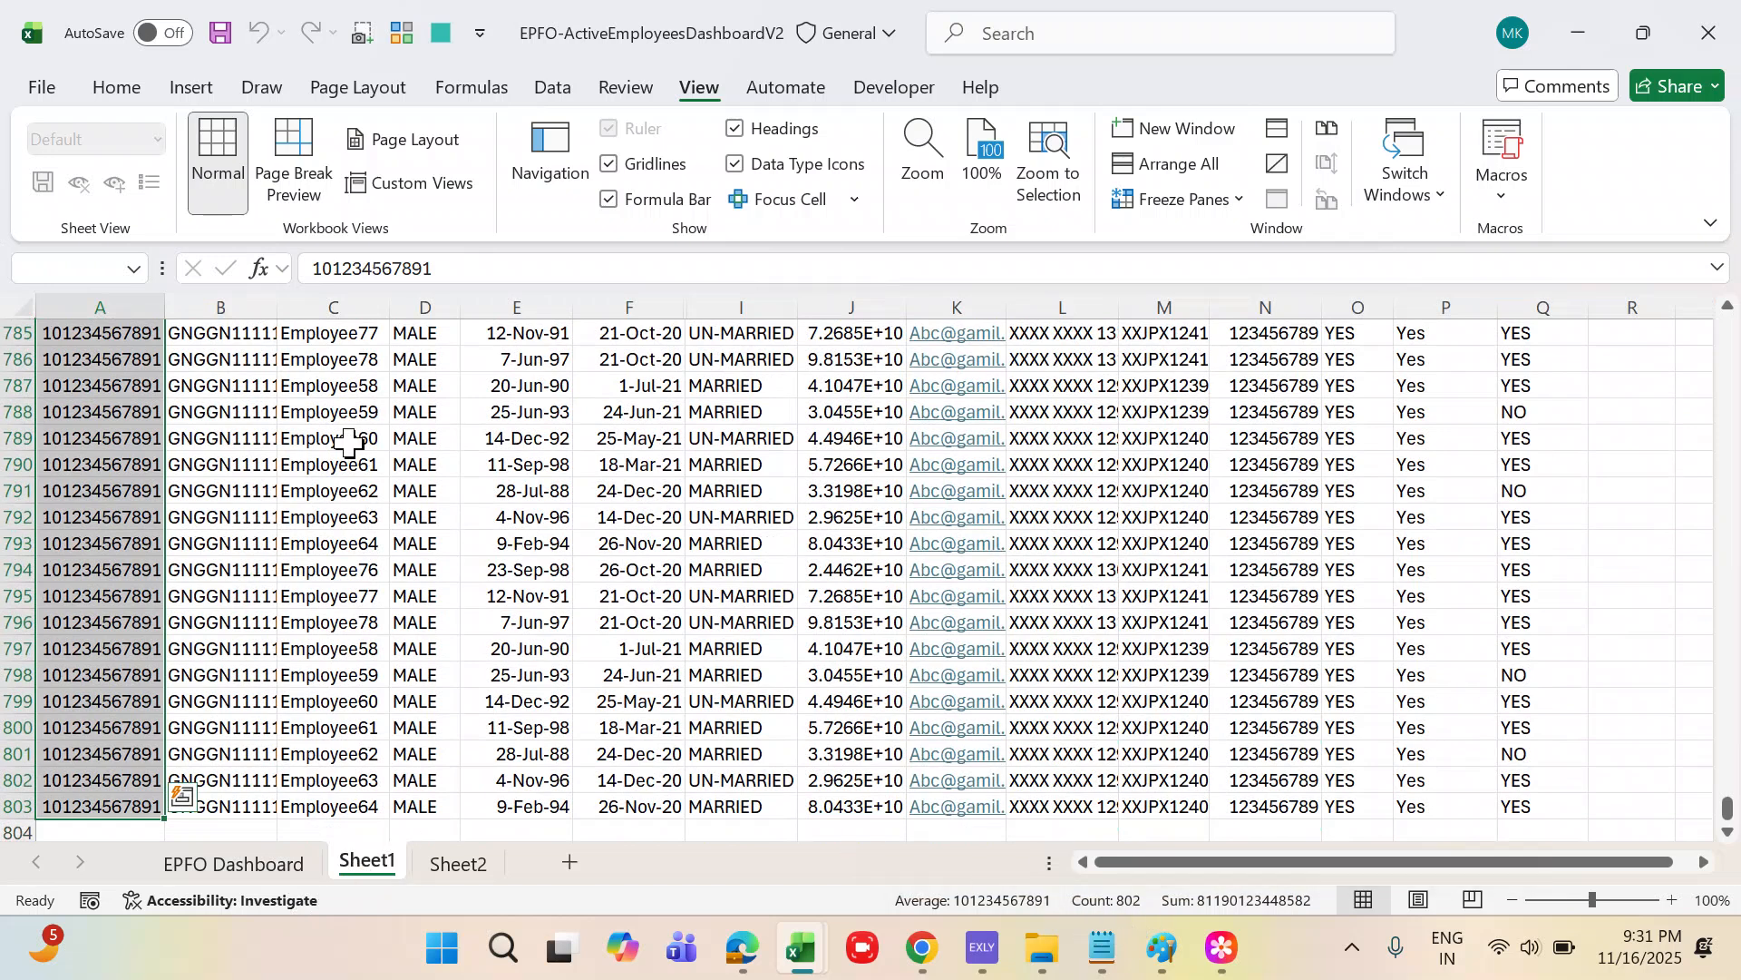
# - Review the EPFO Dashboard's summary cards and its verification, gender, joining year, age group and marital status tables
pyautogui.click(287, 868)
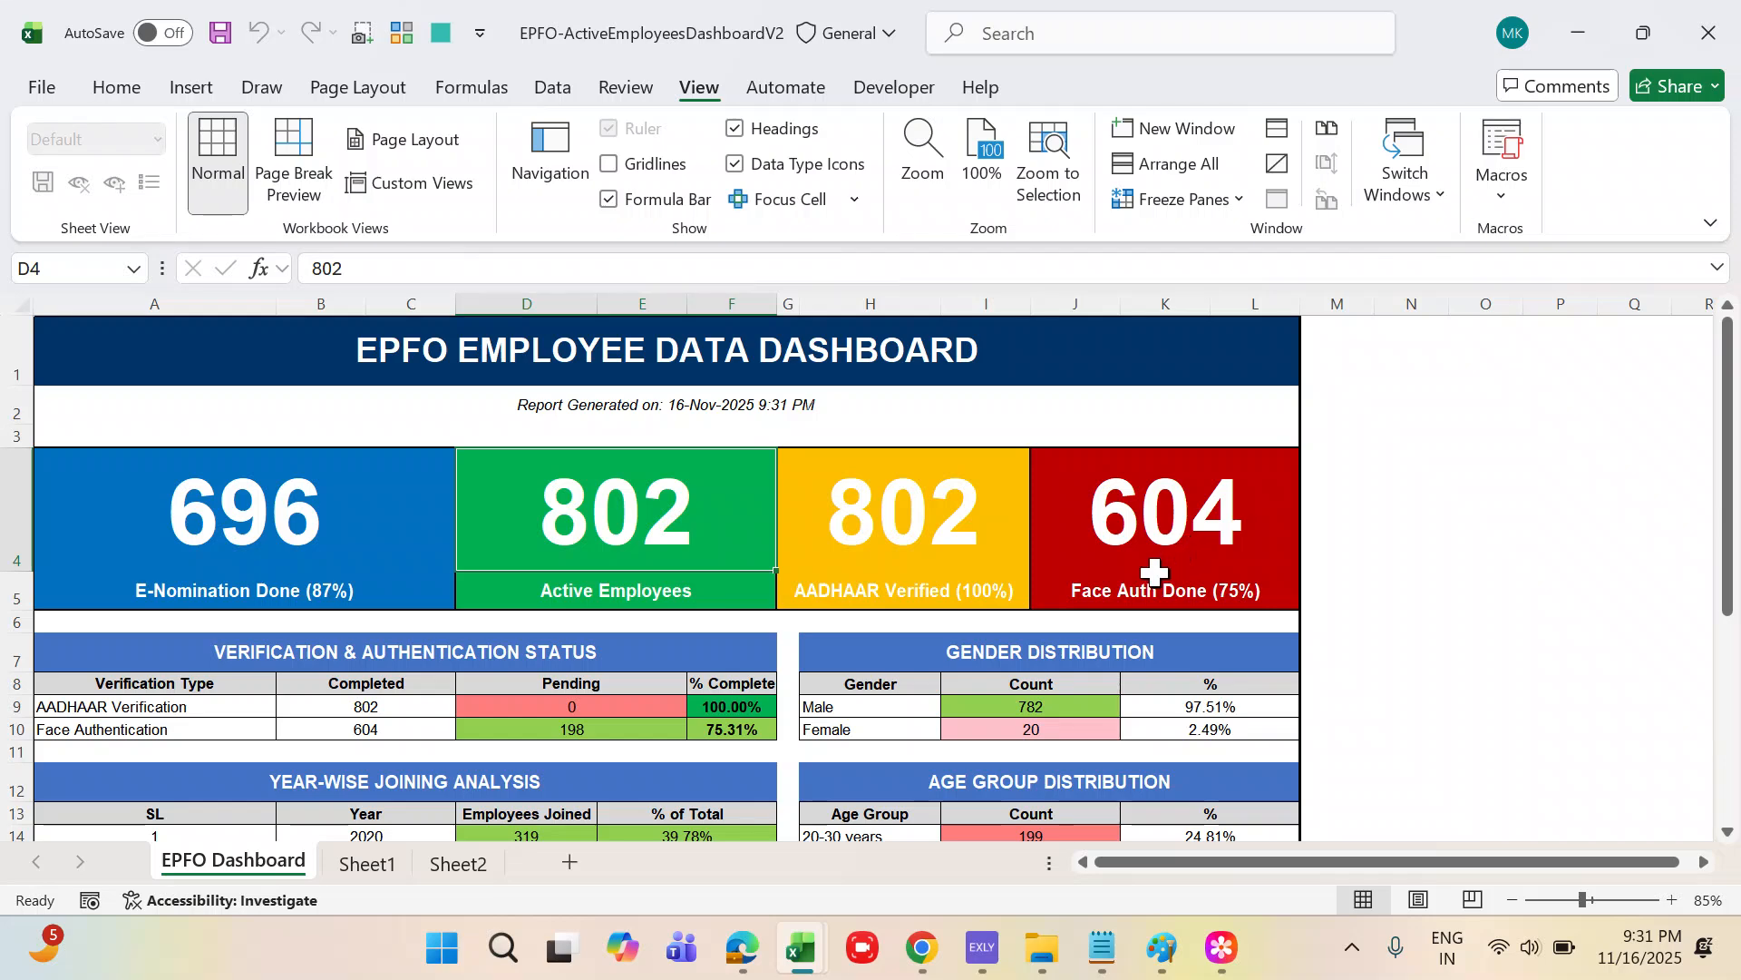
pyautogui.scroll(-3, 1154, 571)
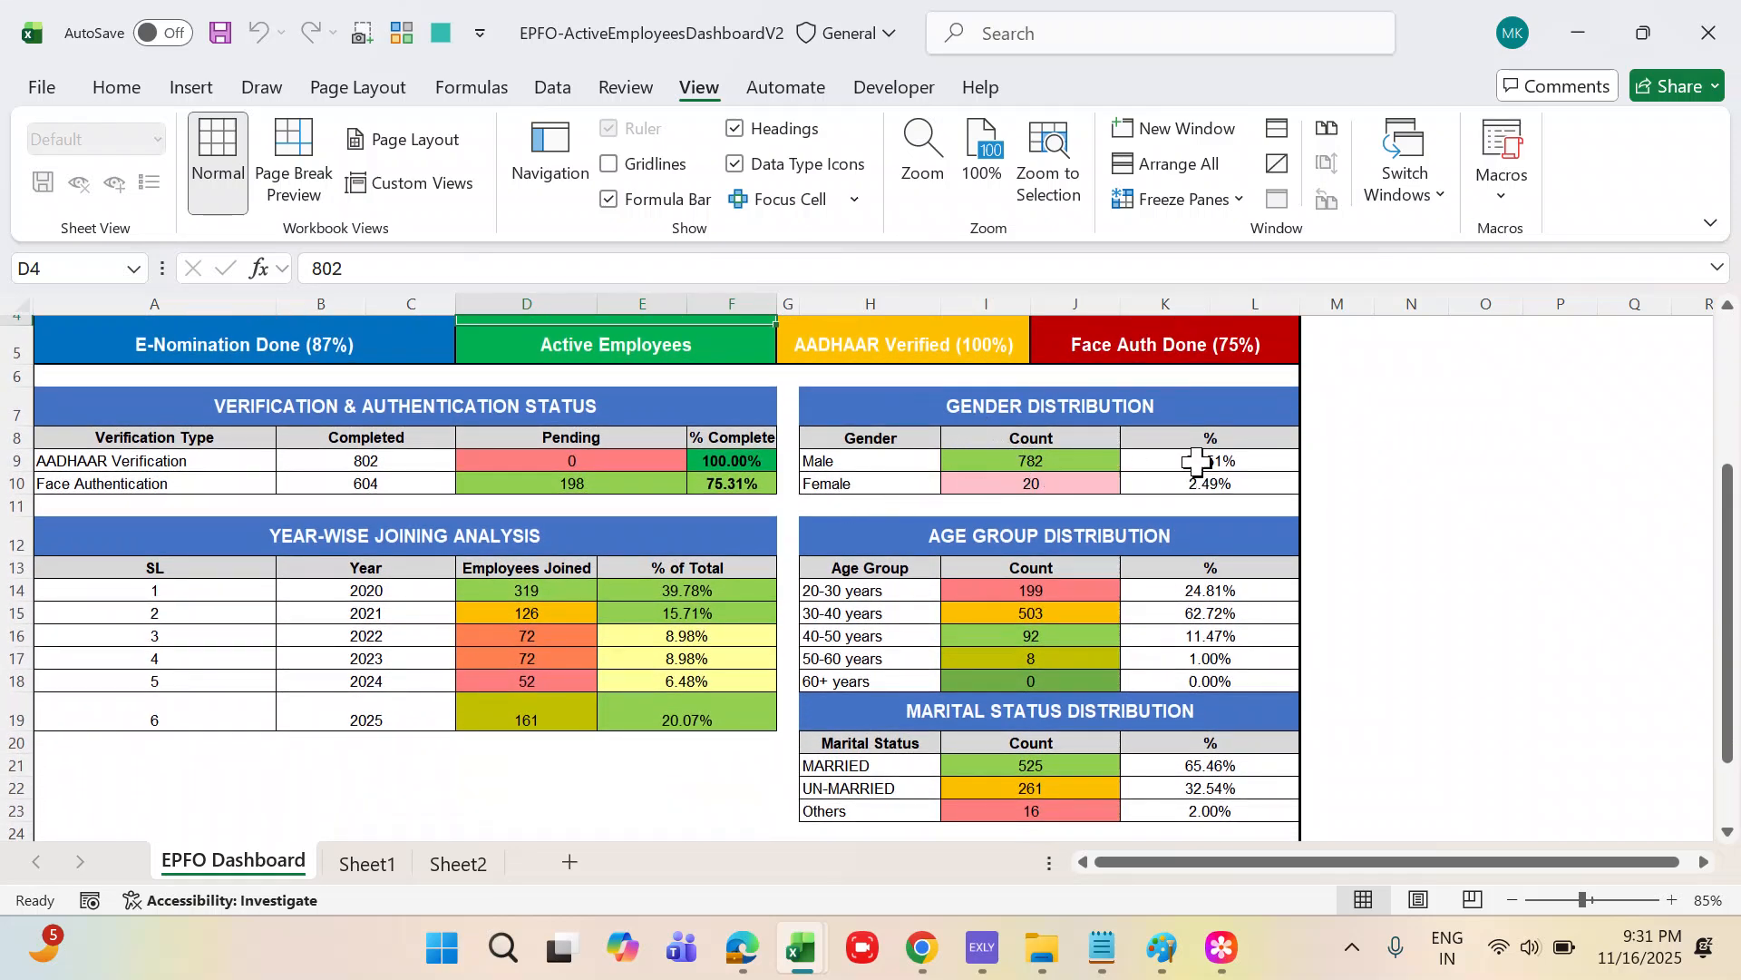
pyautogui.scroll(1, 842, 434)
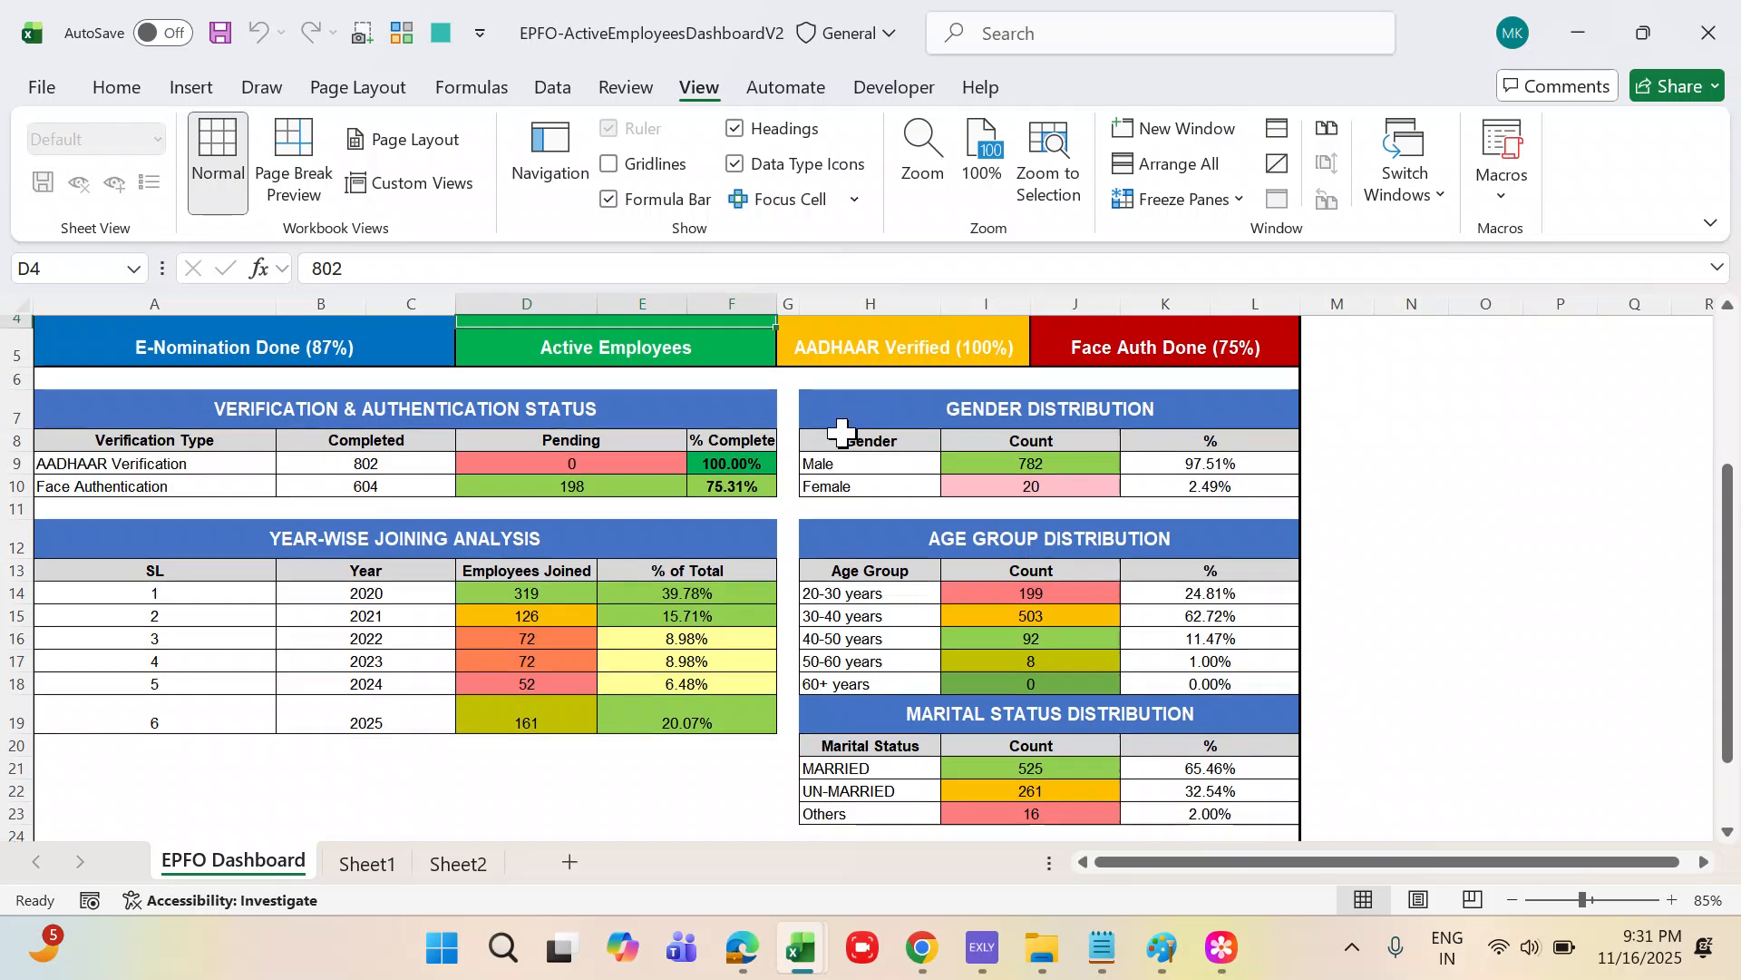
pyautogui.scroll(-1, 835, 427)
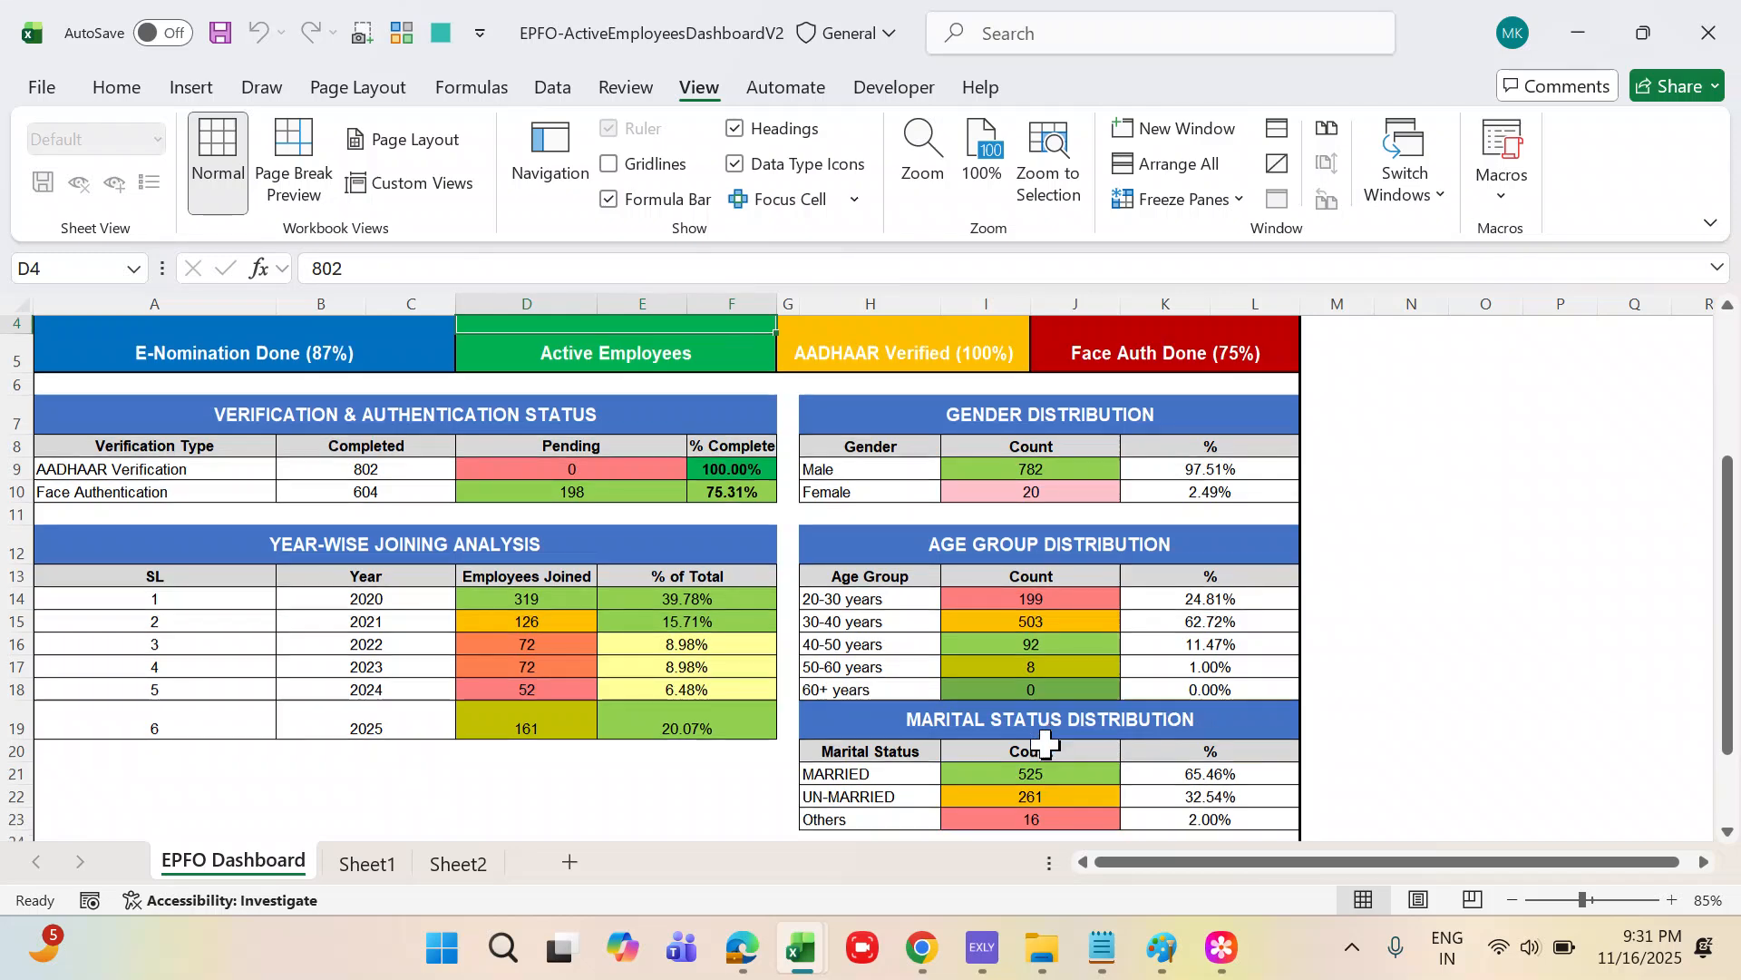
pyautogui.scroll(-2, 1045, 744)
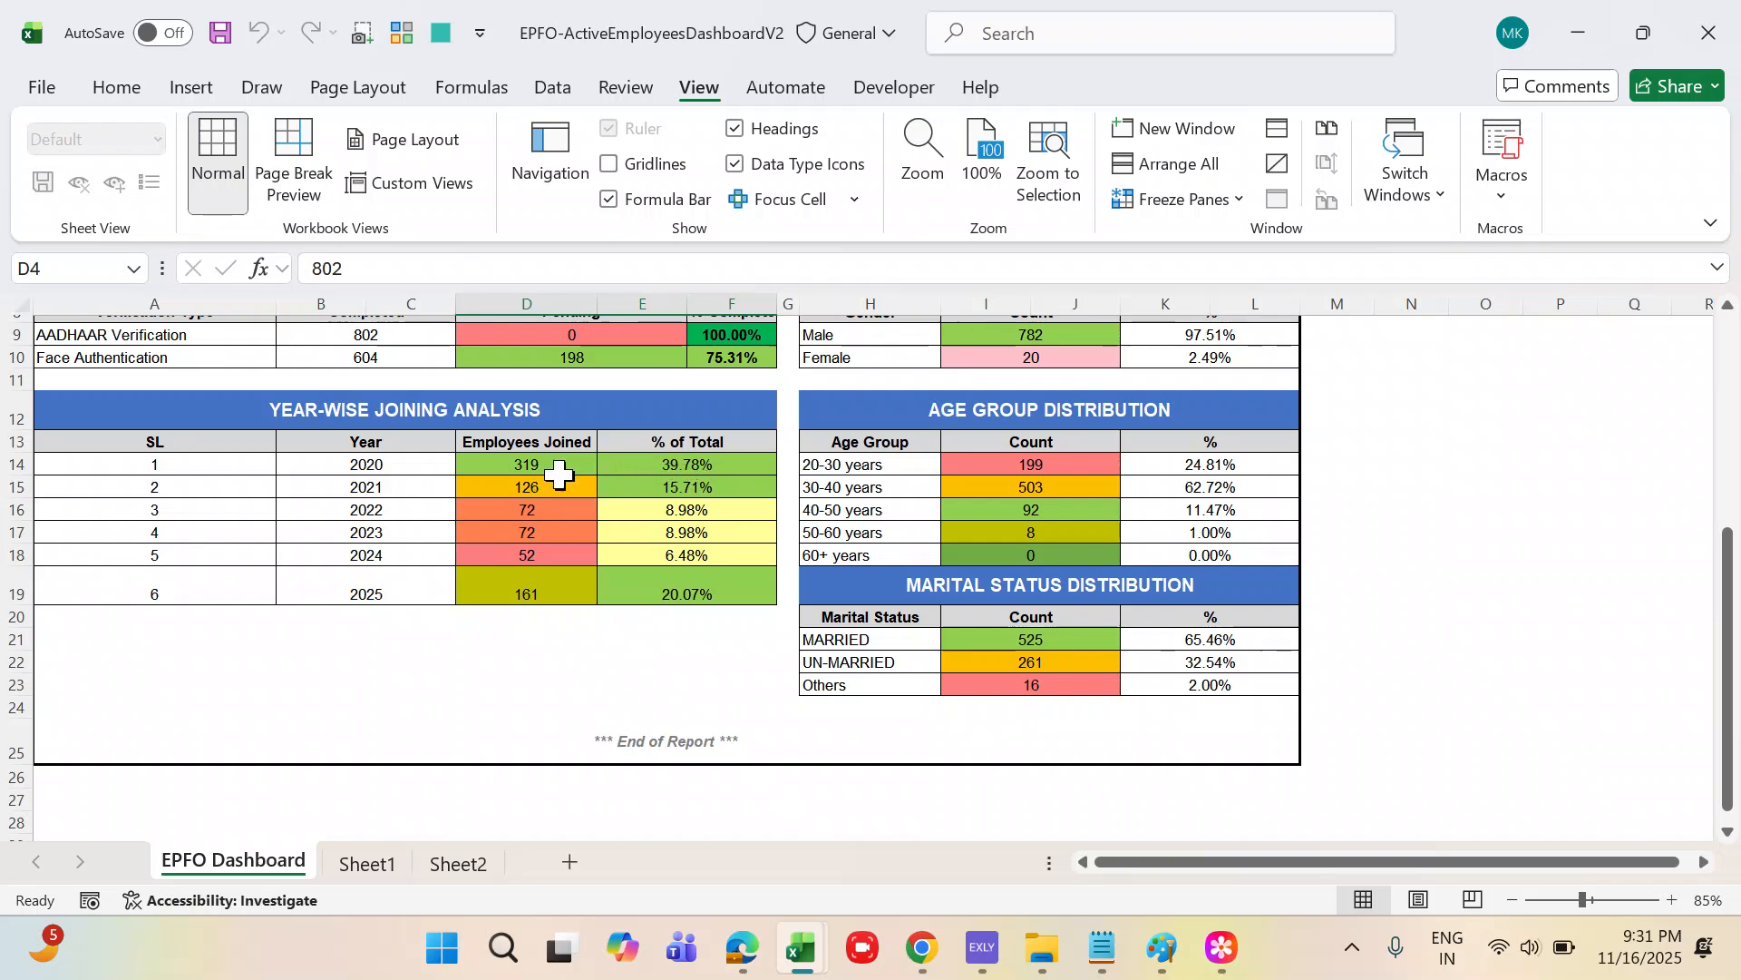
pyautogui.scroll(2, 609, 570)
pyautogui.scroll(1, 609, 570)
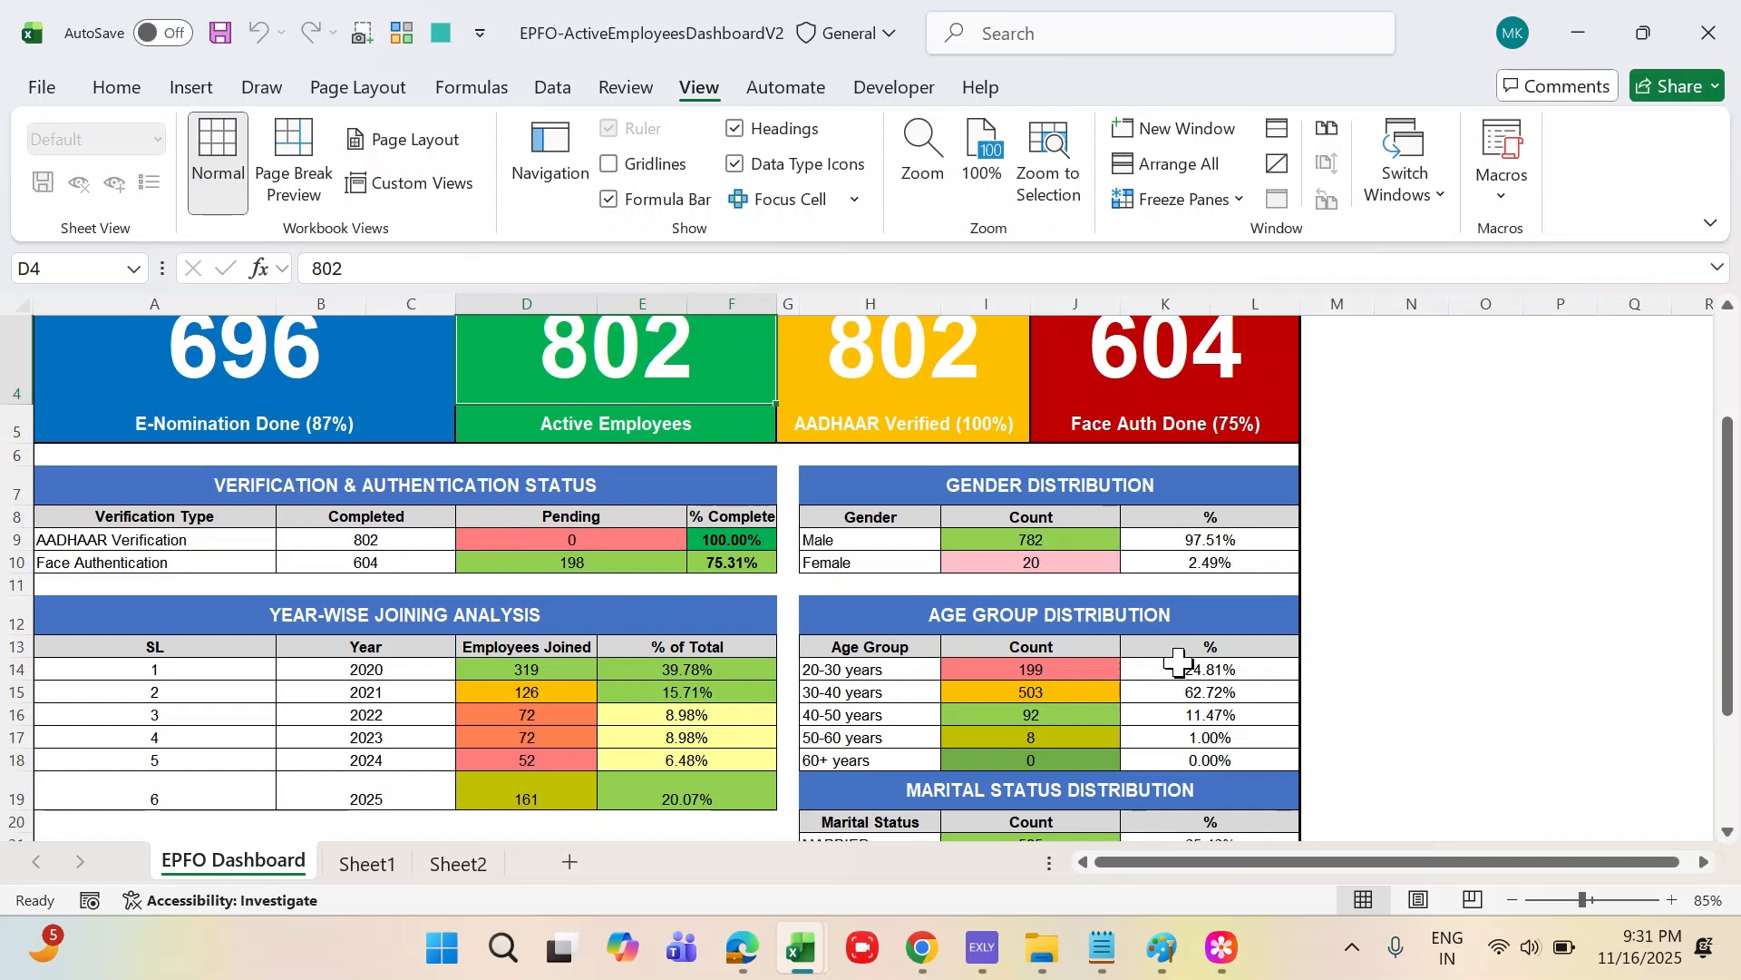
# - Apply green gradient data bars to the percentage cells in rows 14 to 18 of the Age Group Distribution table
pyautogui.moveTo(1180, 662); pyautogui.dragTo(1215, 749)
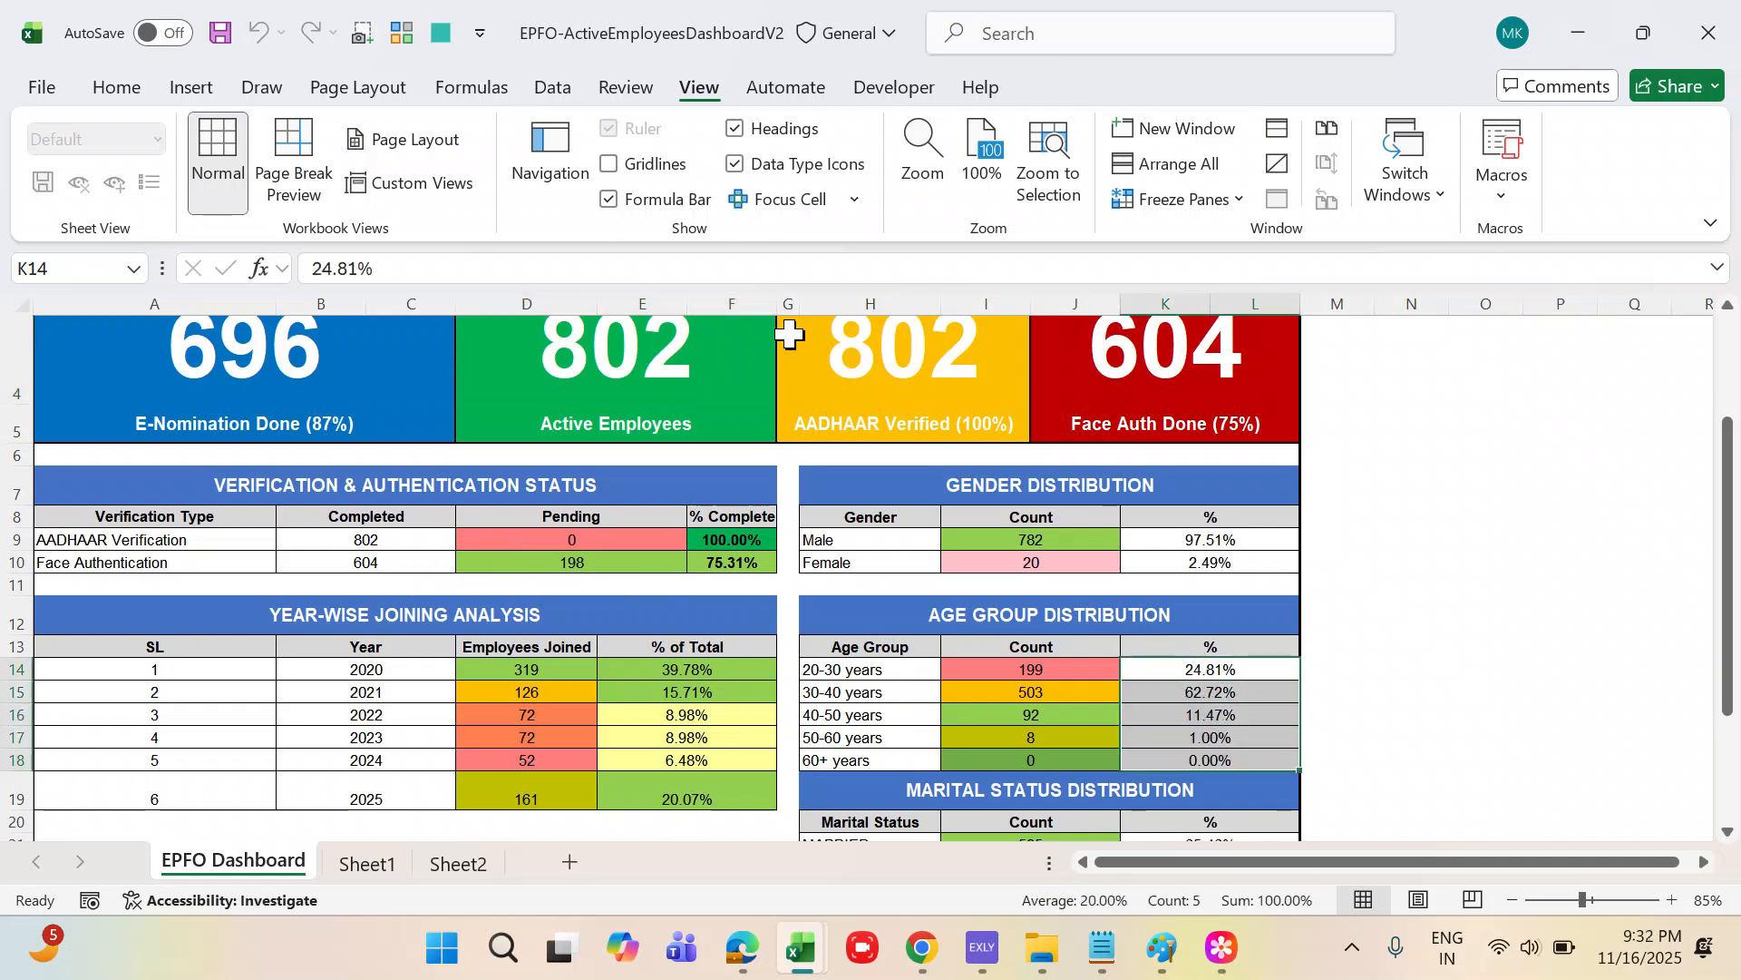
pyautogui.click(106, 91)
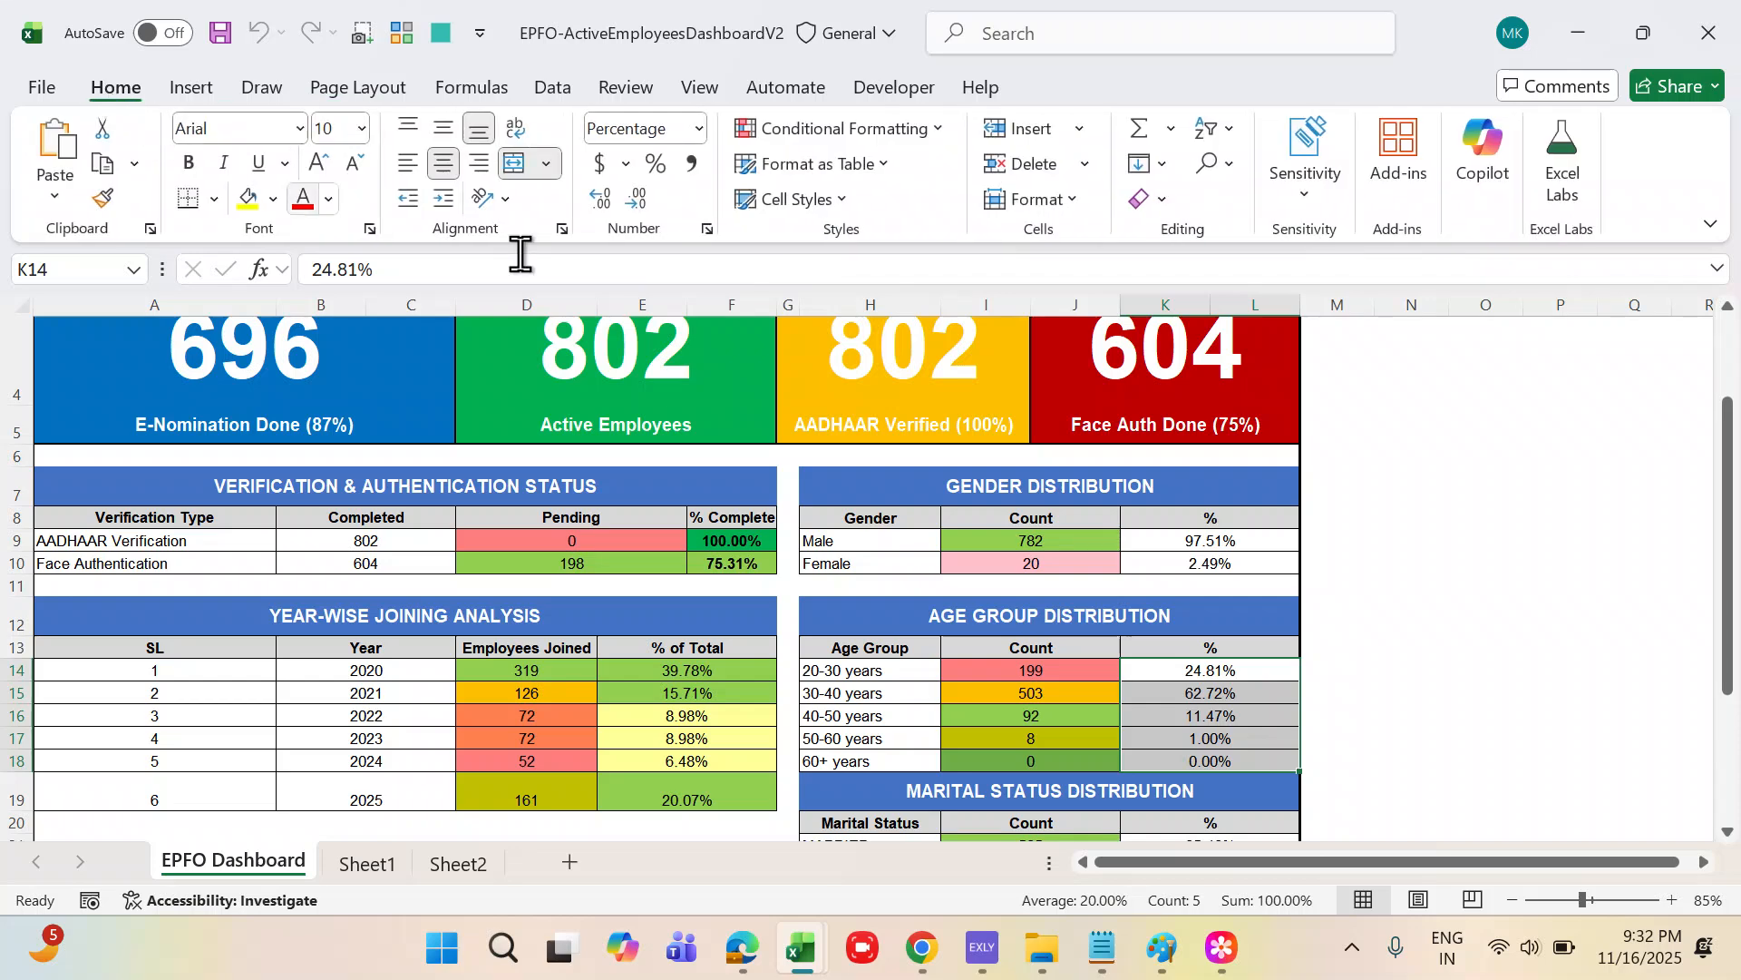
pyautogui.click(934, 130)
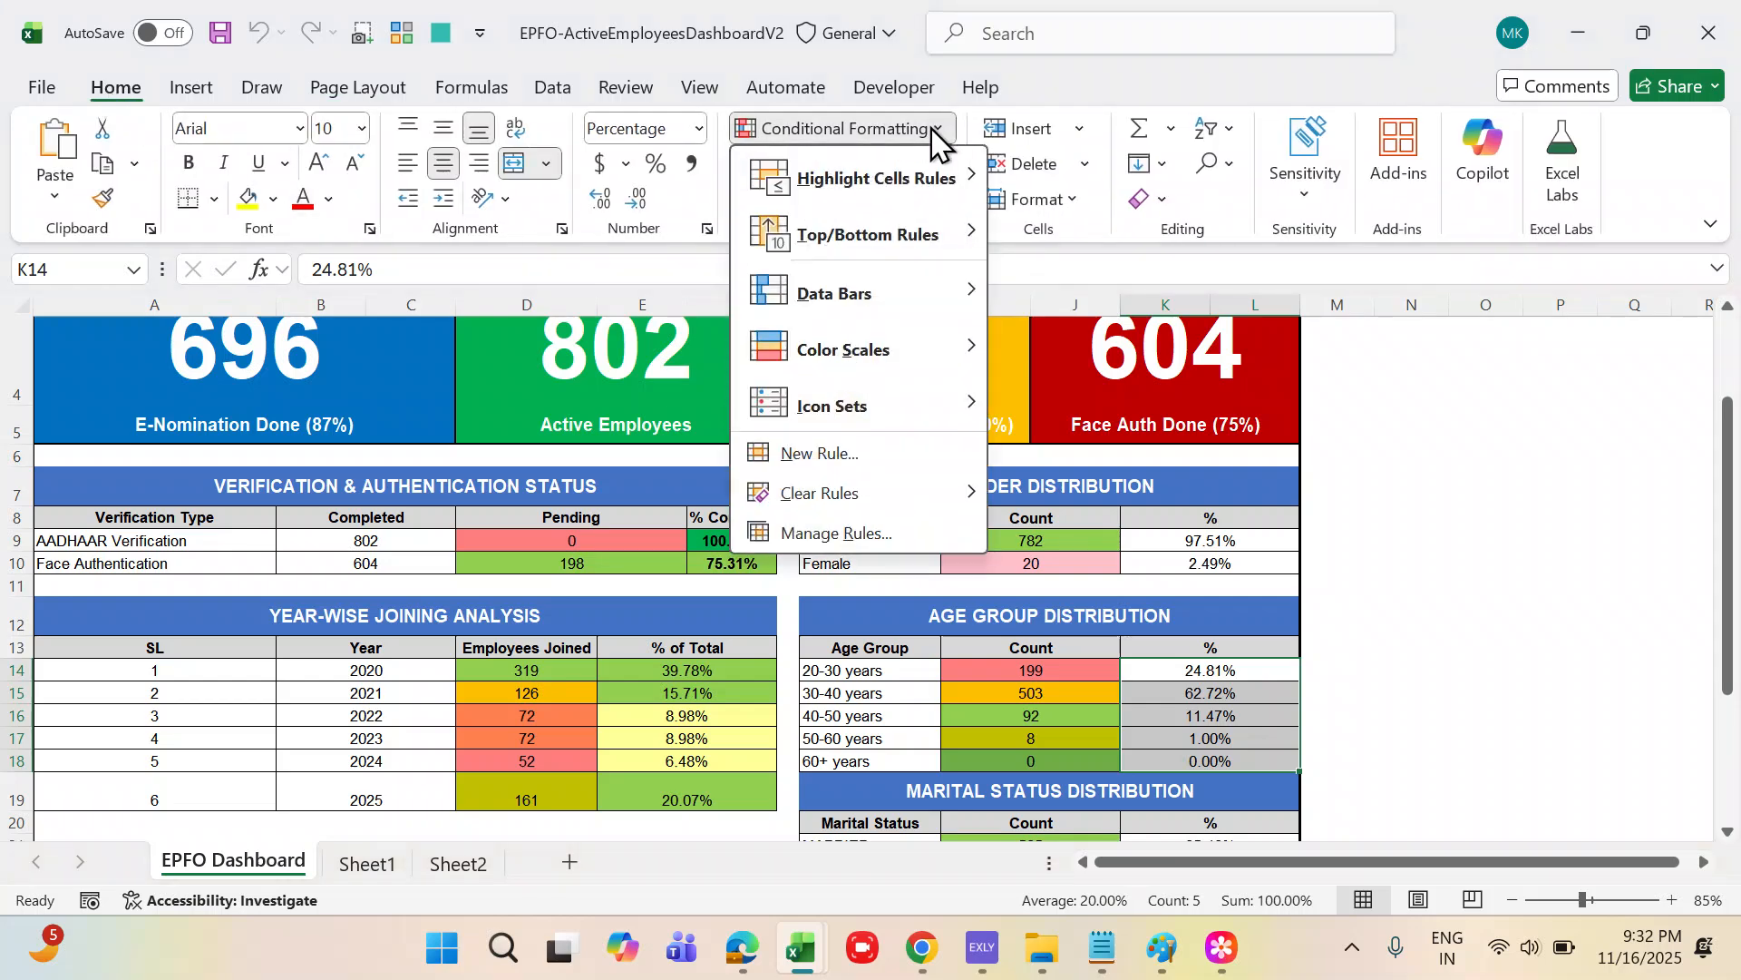
pyautogui.moveTo(913, 357)
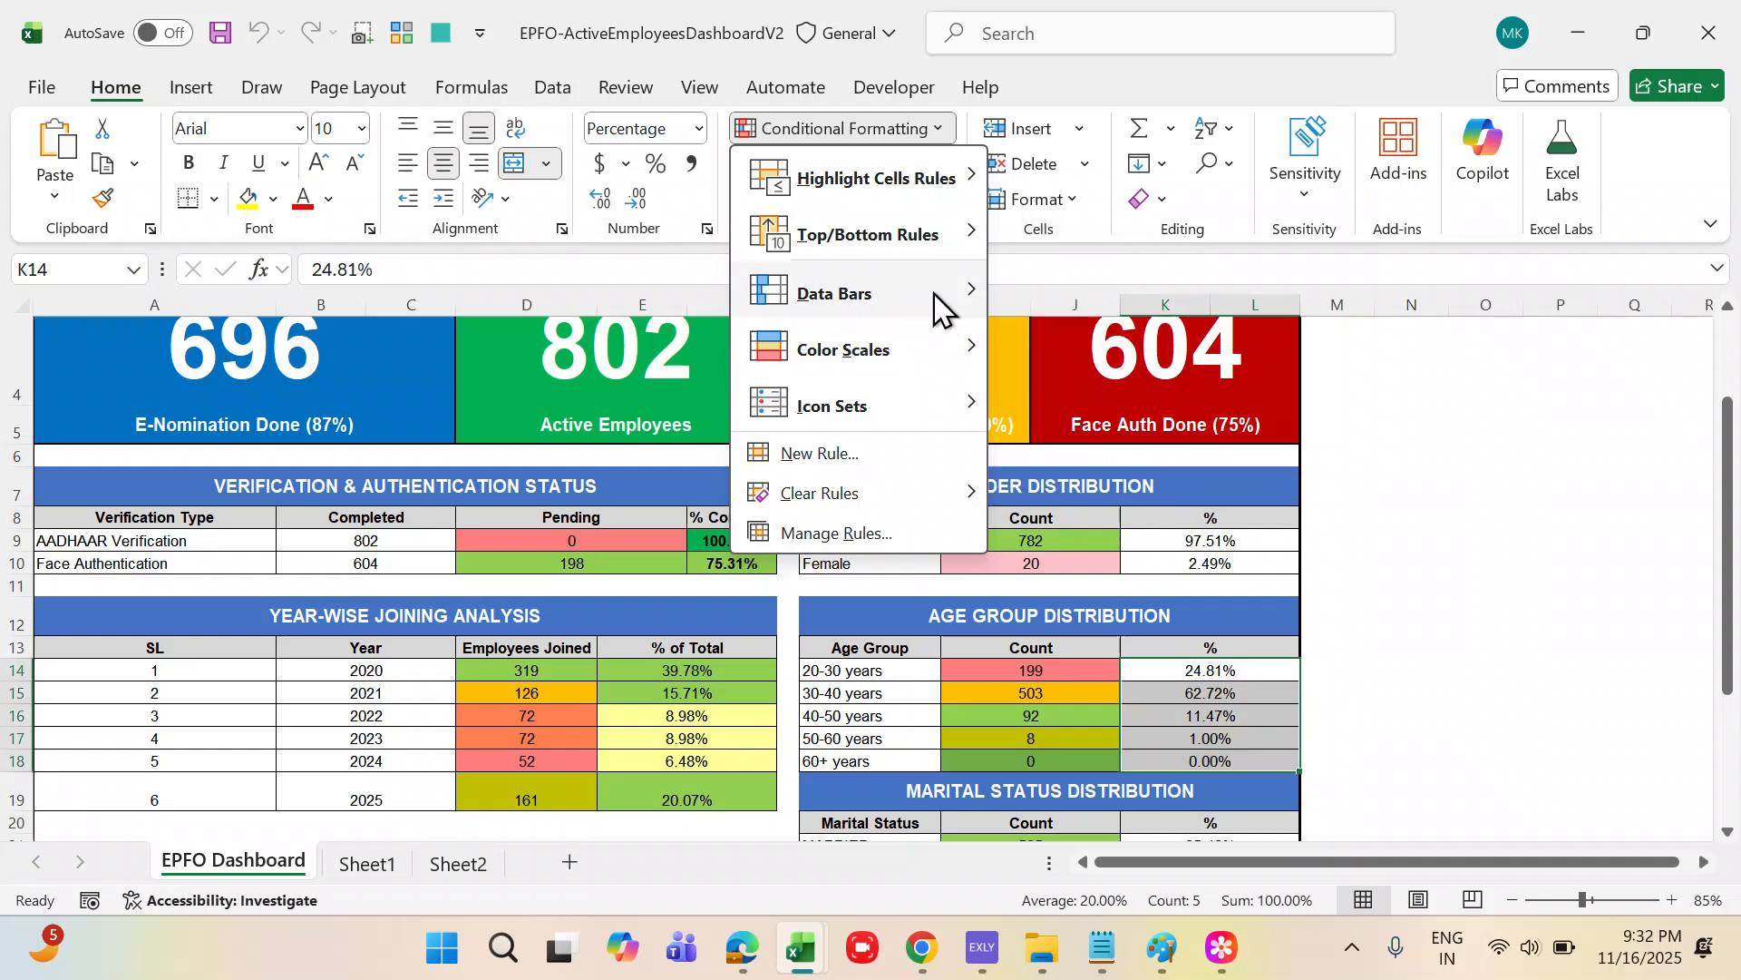
pyautogui.moveTo(934, 298)
pyautogui.click(1050, 337)
# - Enter "Remark" in cell A20, directly below the Year-Wise Joining Analysis table
pyautogui.scroll(-3, 934, 575)
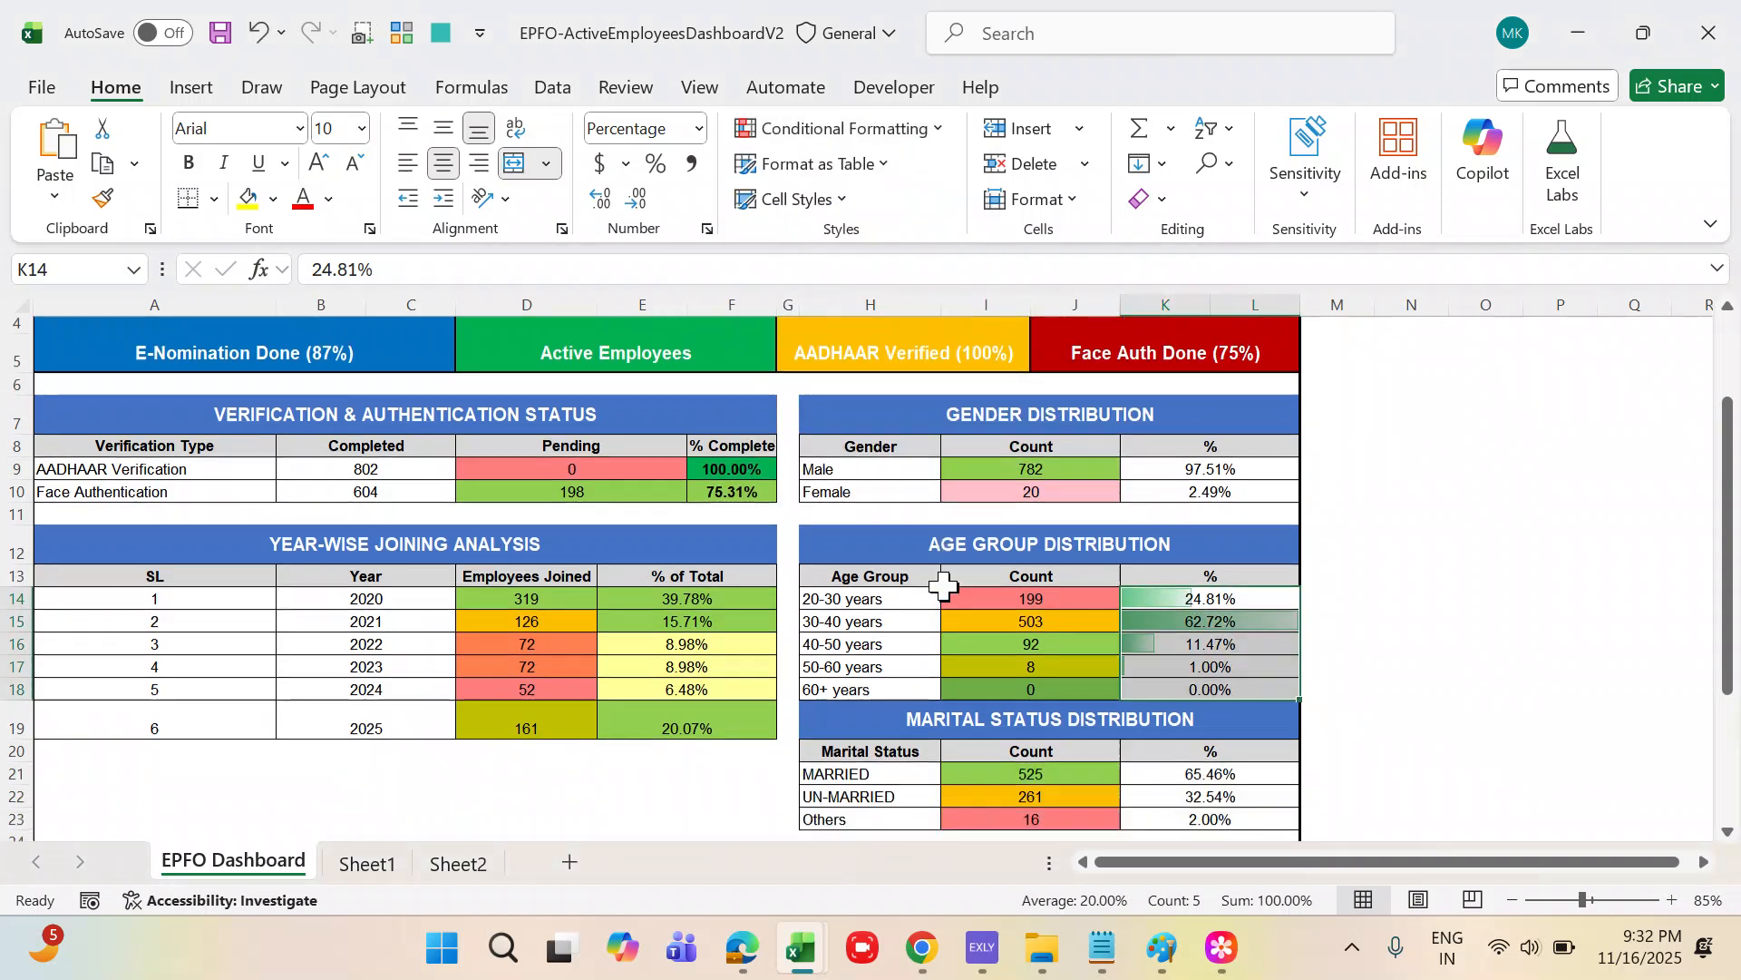
pyautogui.click(165, 531)
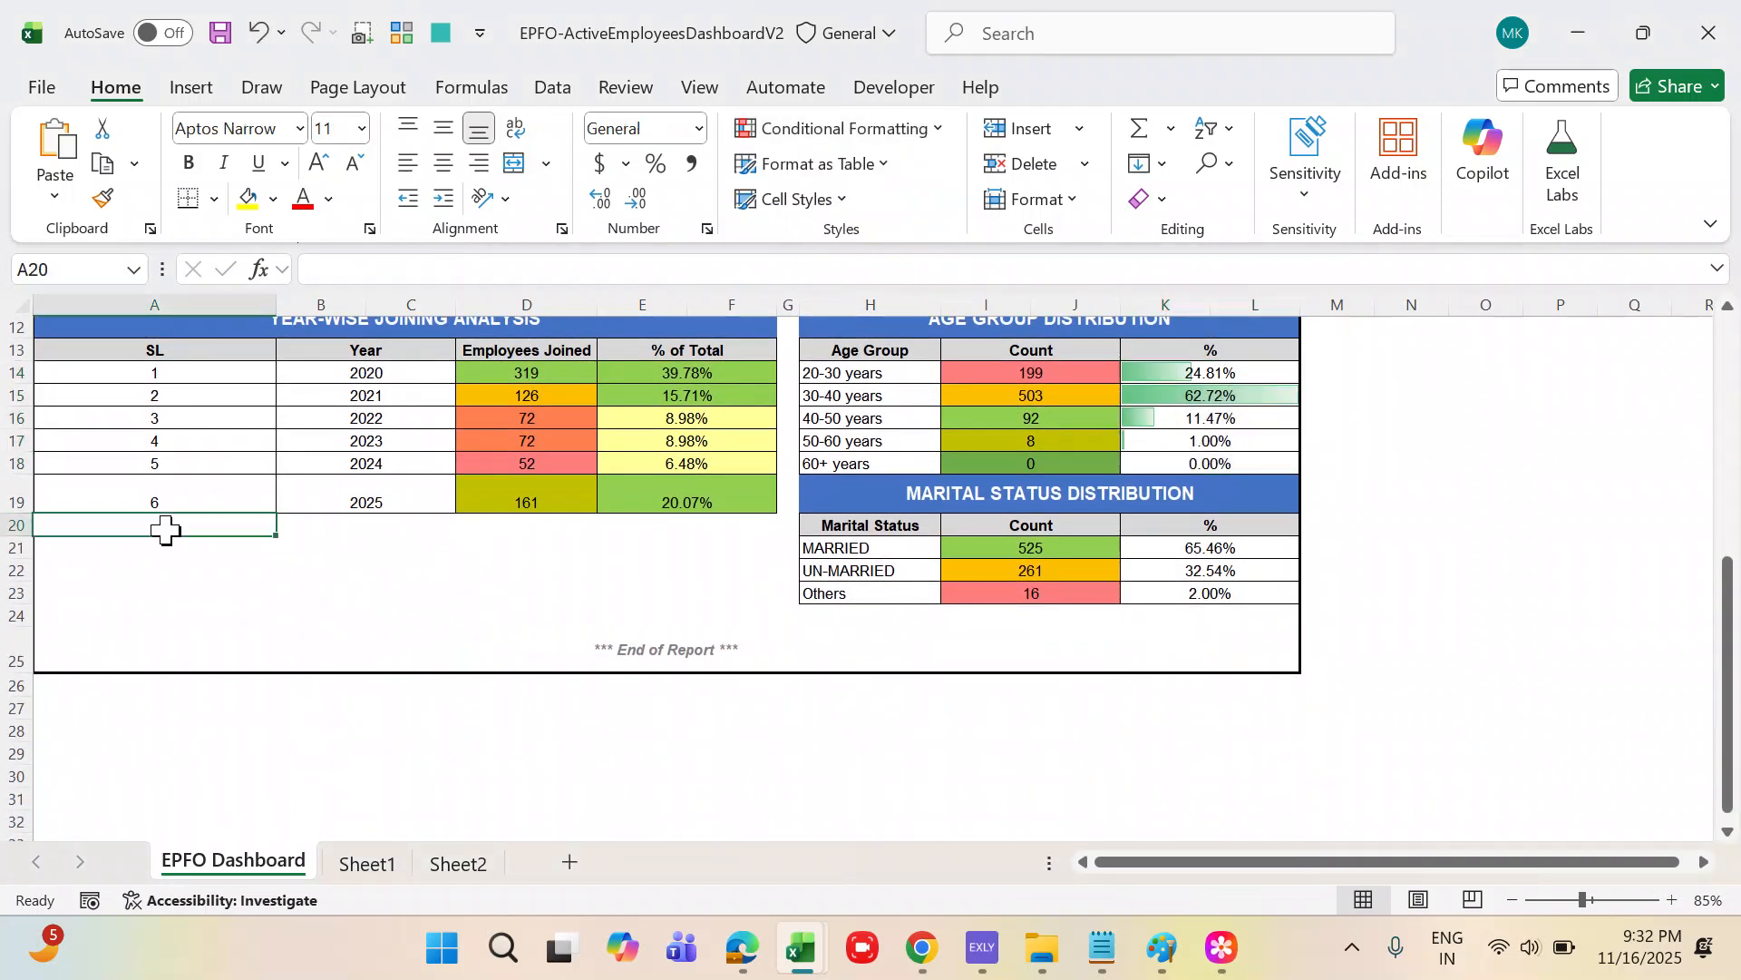
pyautogui.write('Remark')
pyautogui.press('Return')
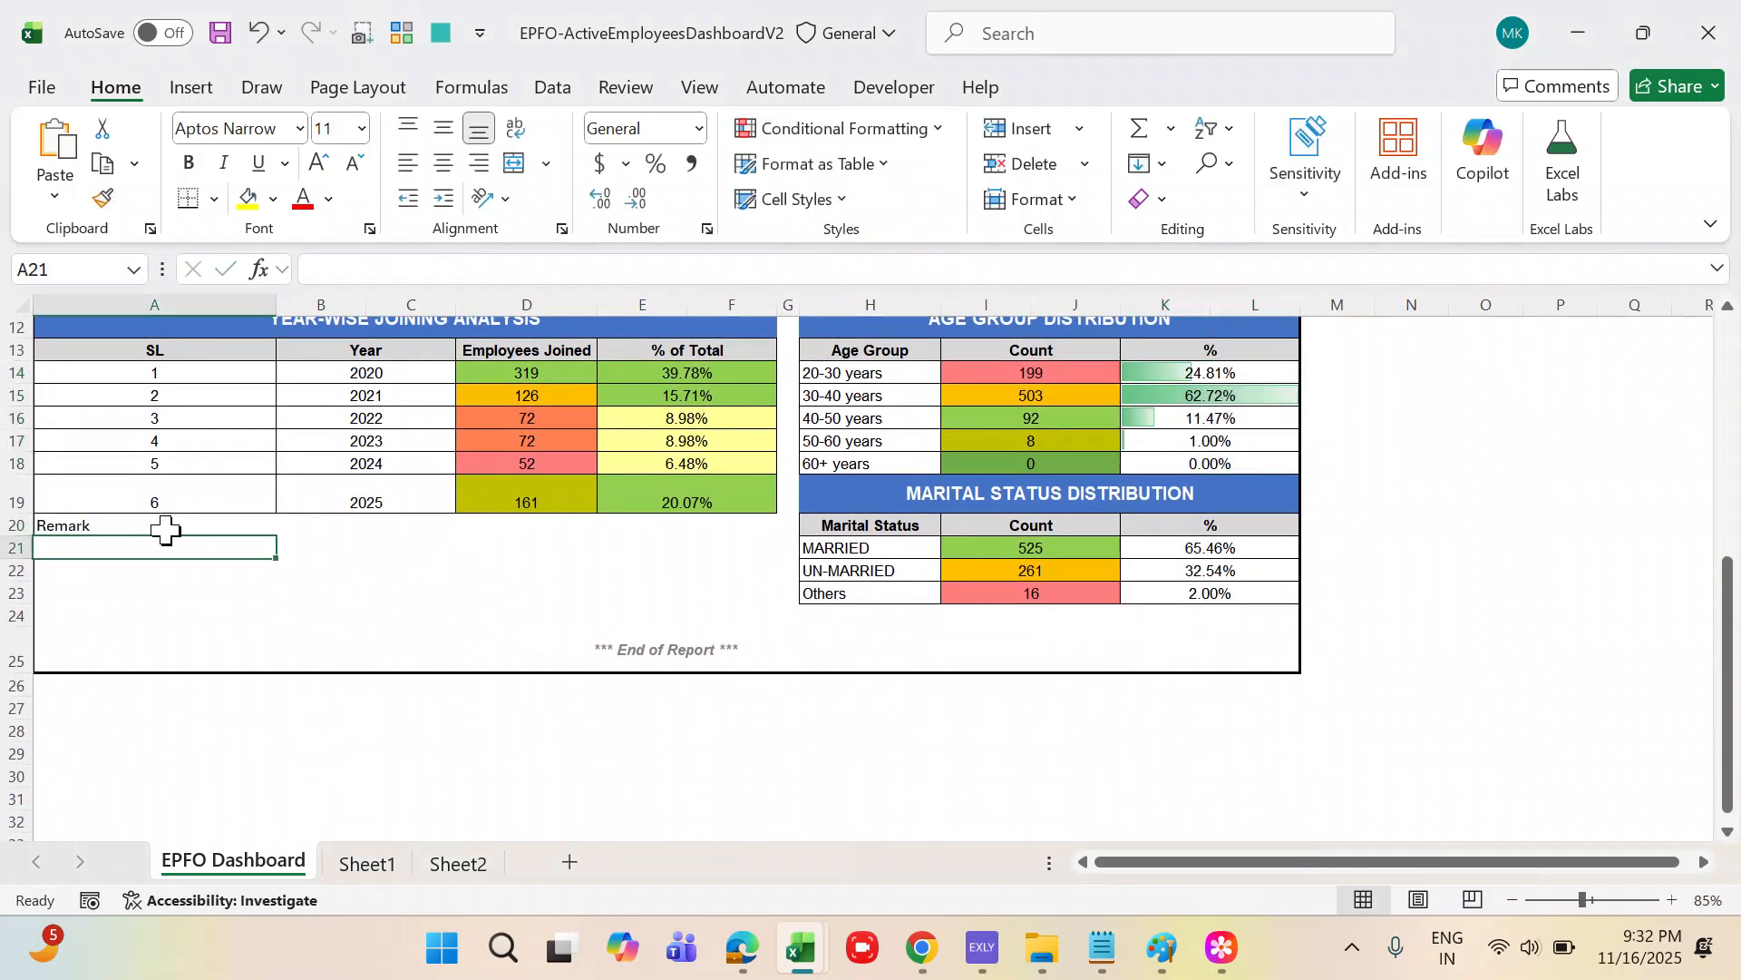
# - Number the remark lines 1 to 4 in cells A21 to A24 below the "Remark" heading
pyautogui.write('1')
pyautogui.press('Return')
pyautogui.write('2')
pyautogui.press('Return')
pyautogui.write('3')
pyautogui.press('Return')
pyautogui.write('4')
pyautogui.press('Return')
# - Return to cell A1 of the dashboard, view Sheet1 and Sheet2, and go back to the EPFO Dashboard sheet
pyautogui.hotkey('ctrl', 'Up')
pyautogui.hotkey('ctrl', 'Up')
pyautogui.hotkey('ctrl', 'Up')
pyautogui.hotkey('ctrl', 'Up')
pyautogui.hotkey('ctrl', 'Up')
pyautogui.hotkey('ctrl', 'Up')
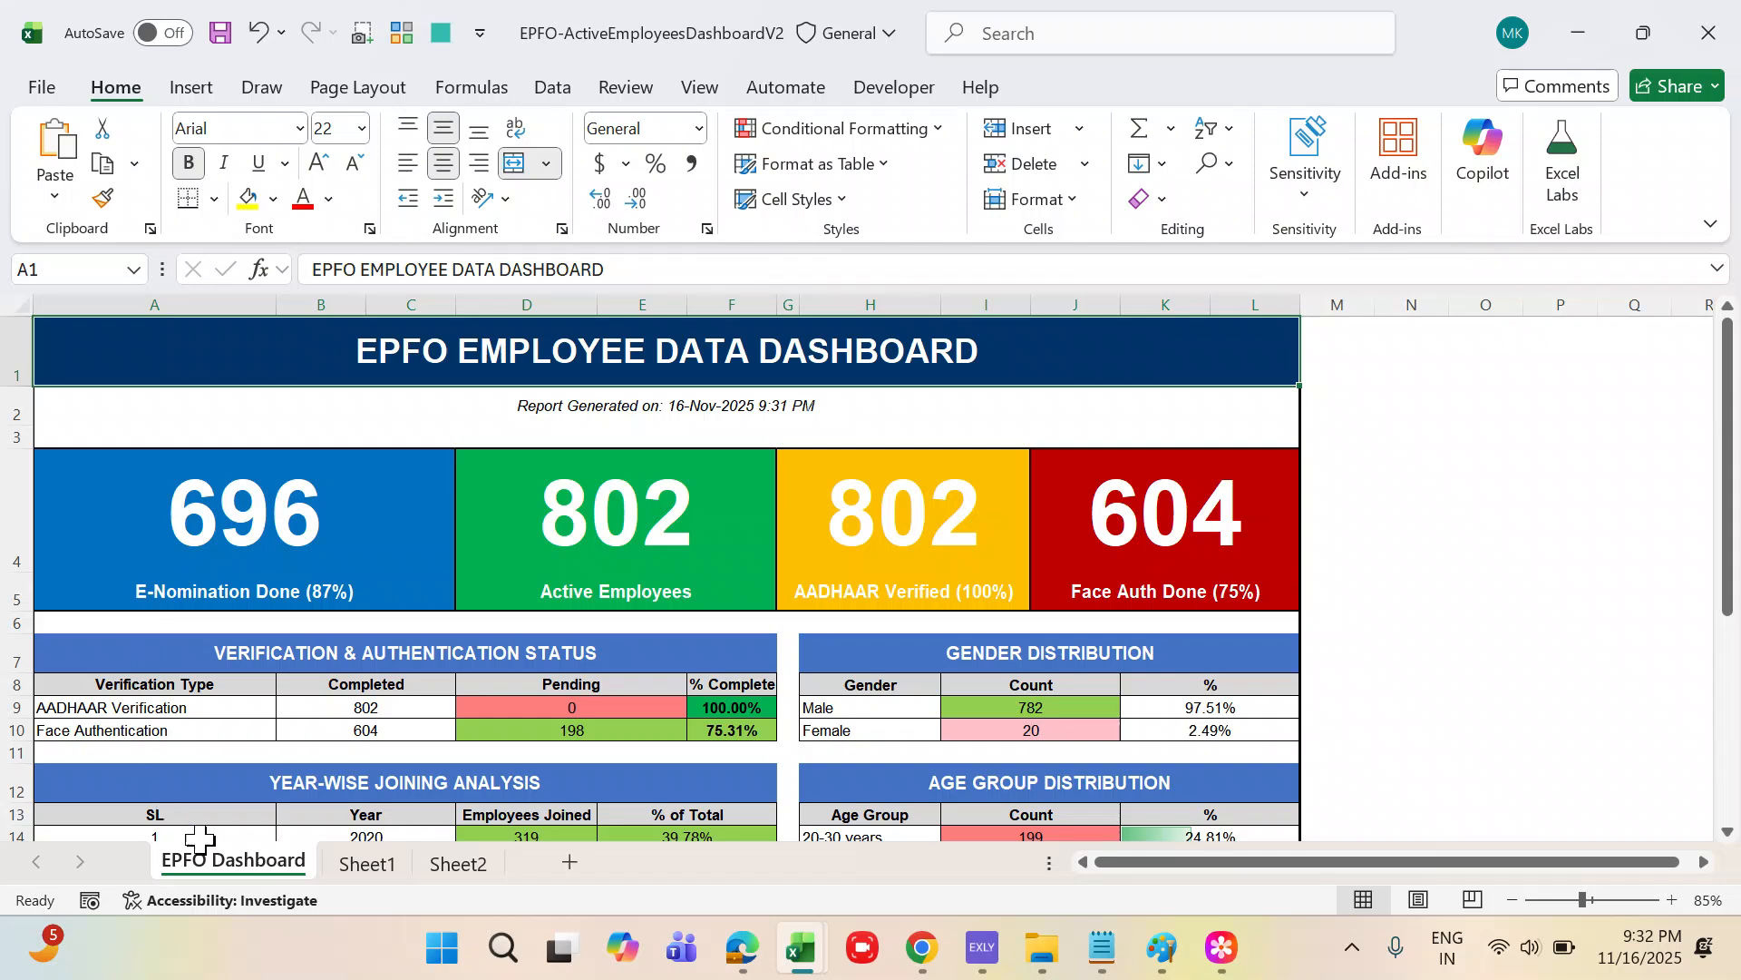
pyautogui.click(367, 864)
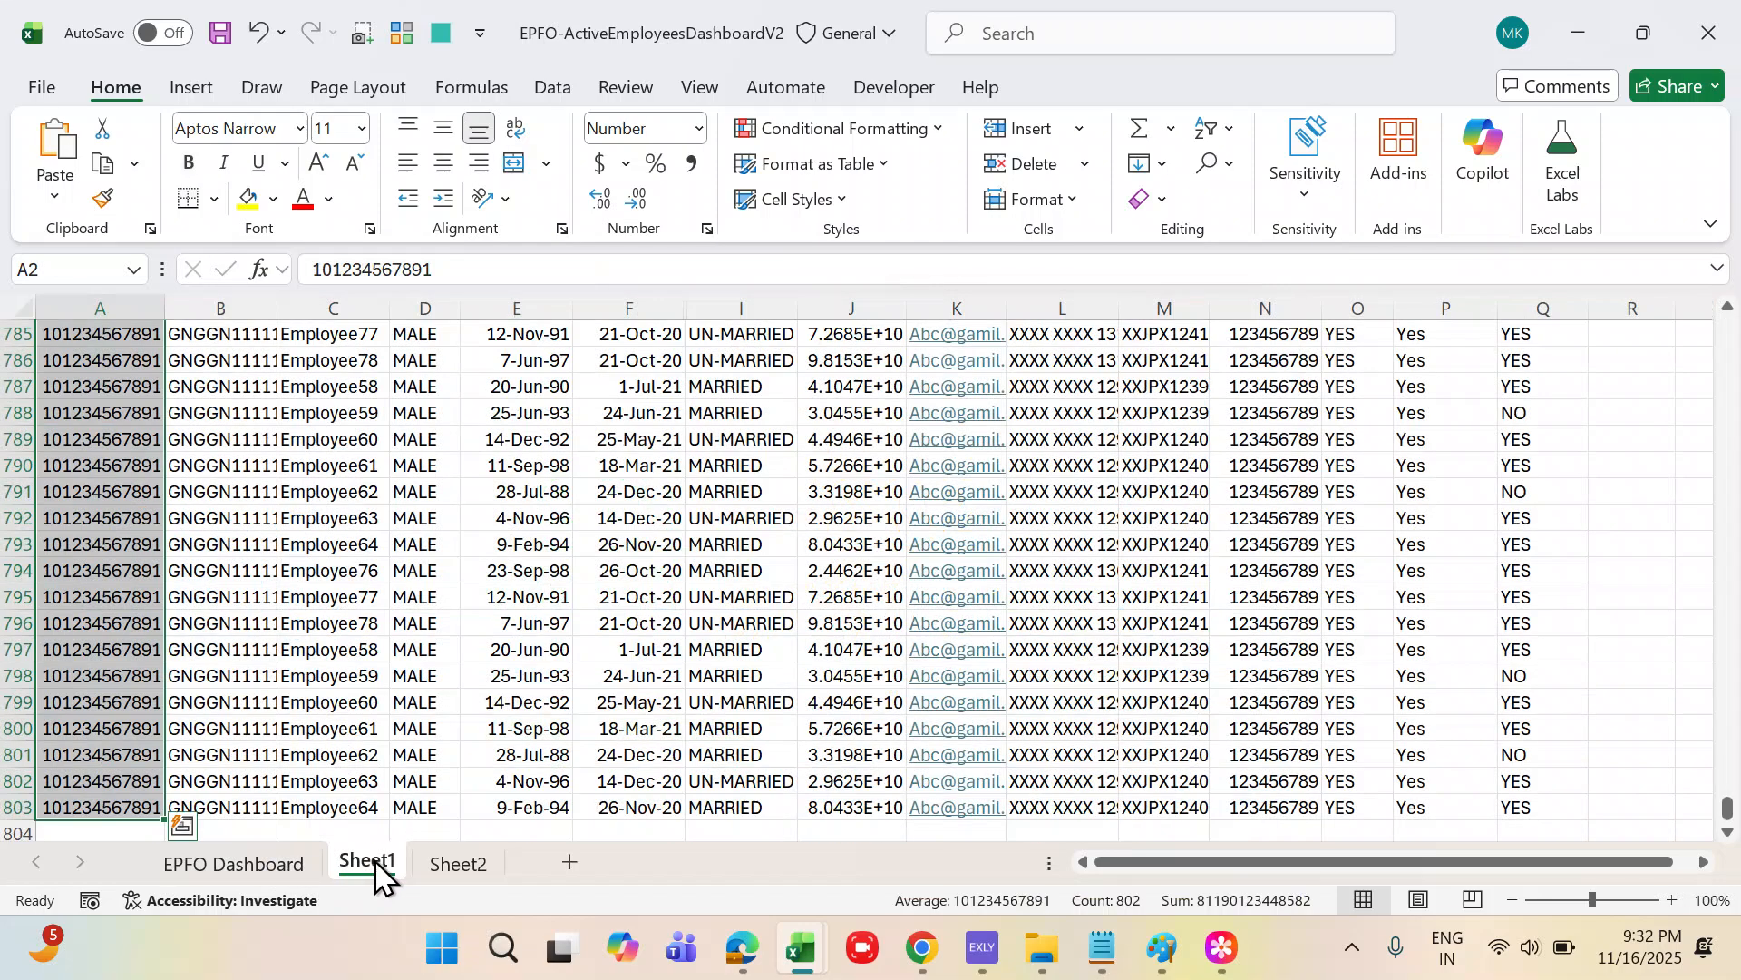
pyautogui.click(458, 864)
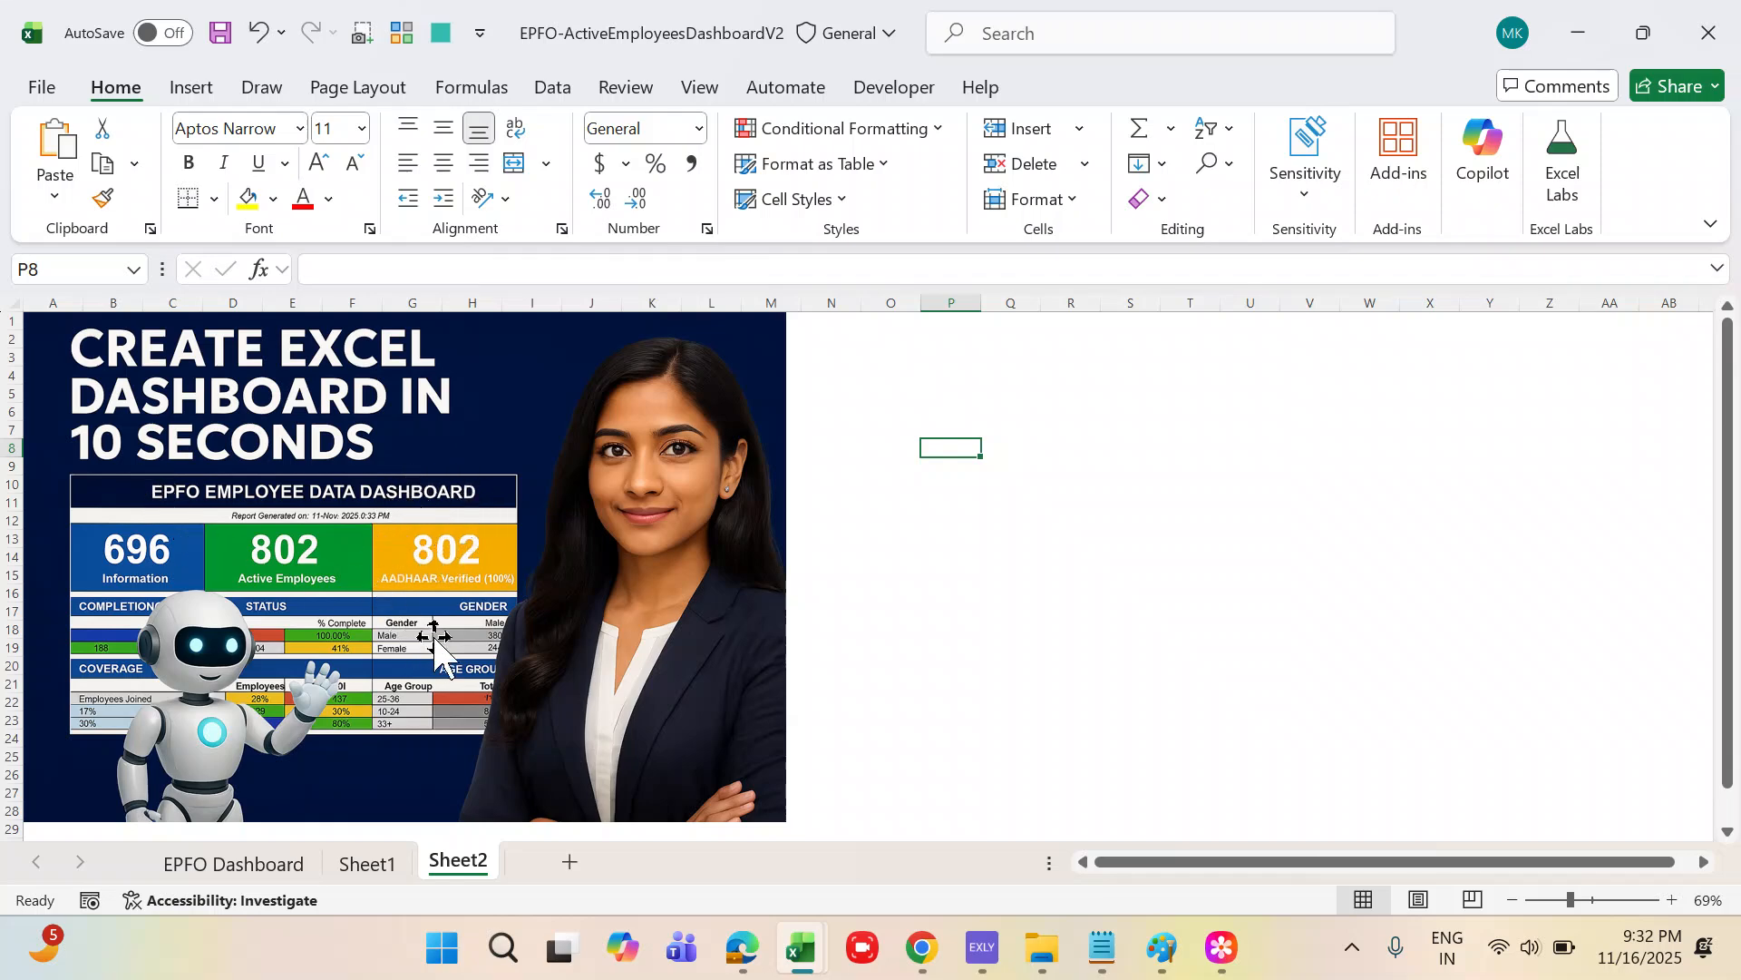
pyautogui.click(238, 871)
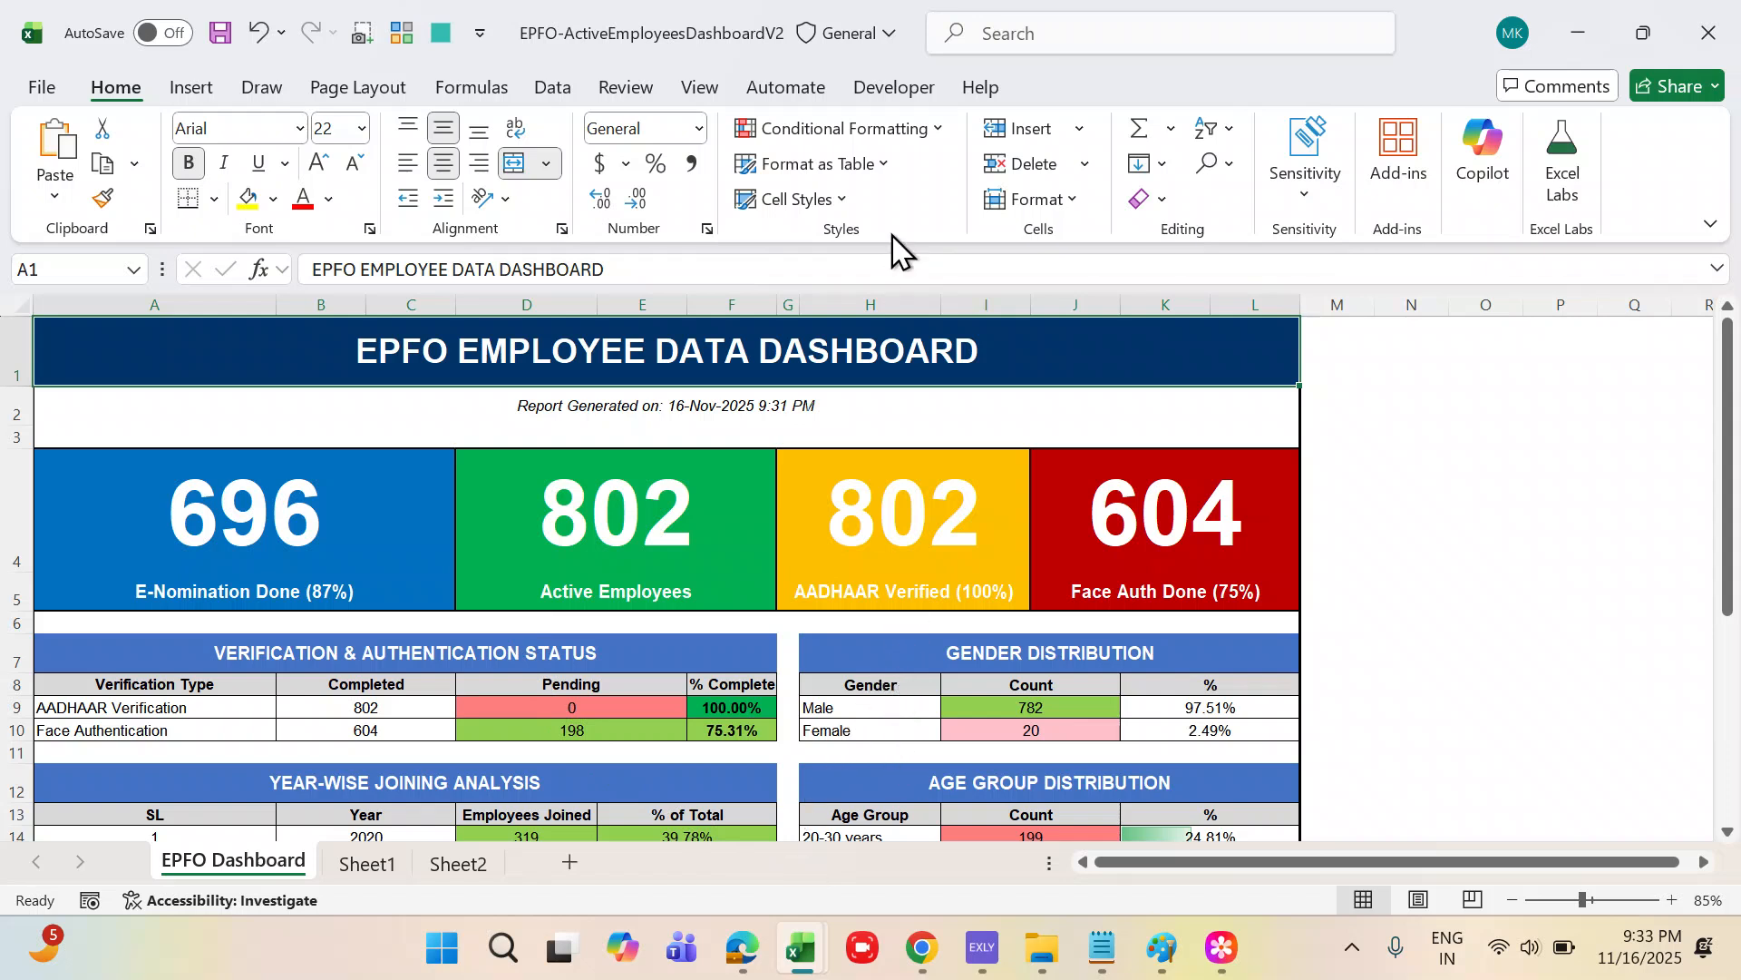
# - Switch to the Advanced Excel & AI Tools course page in Chrome and examine the first entries of its video contents table
pyautogui.hotkey('alt', 'Tab')
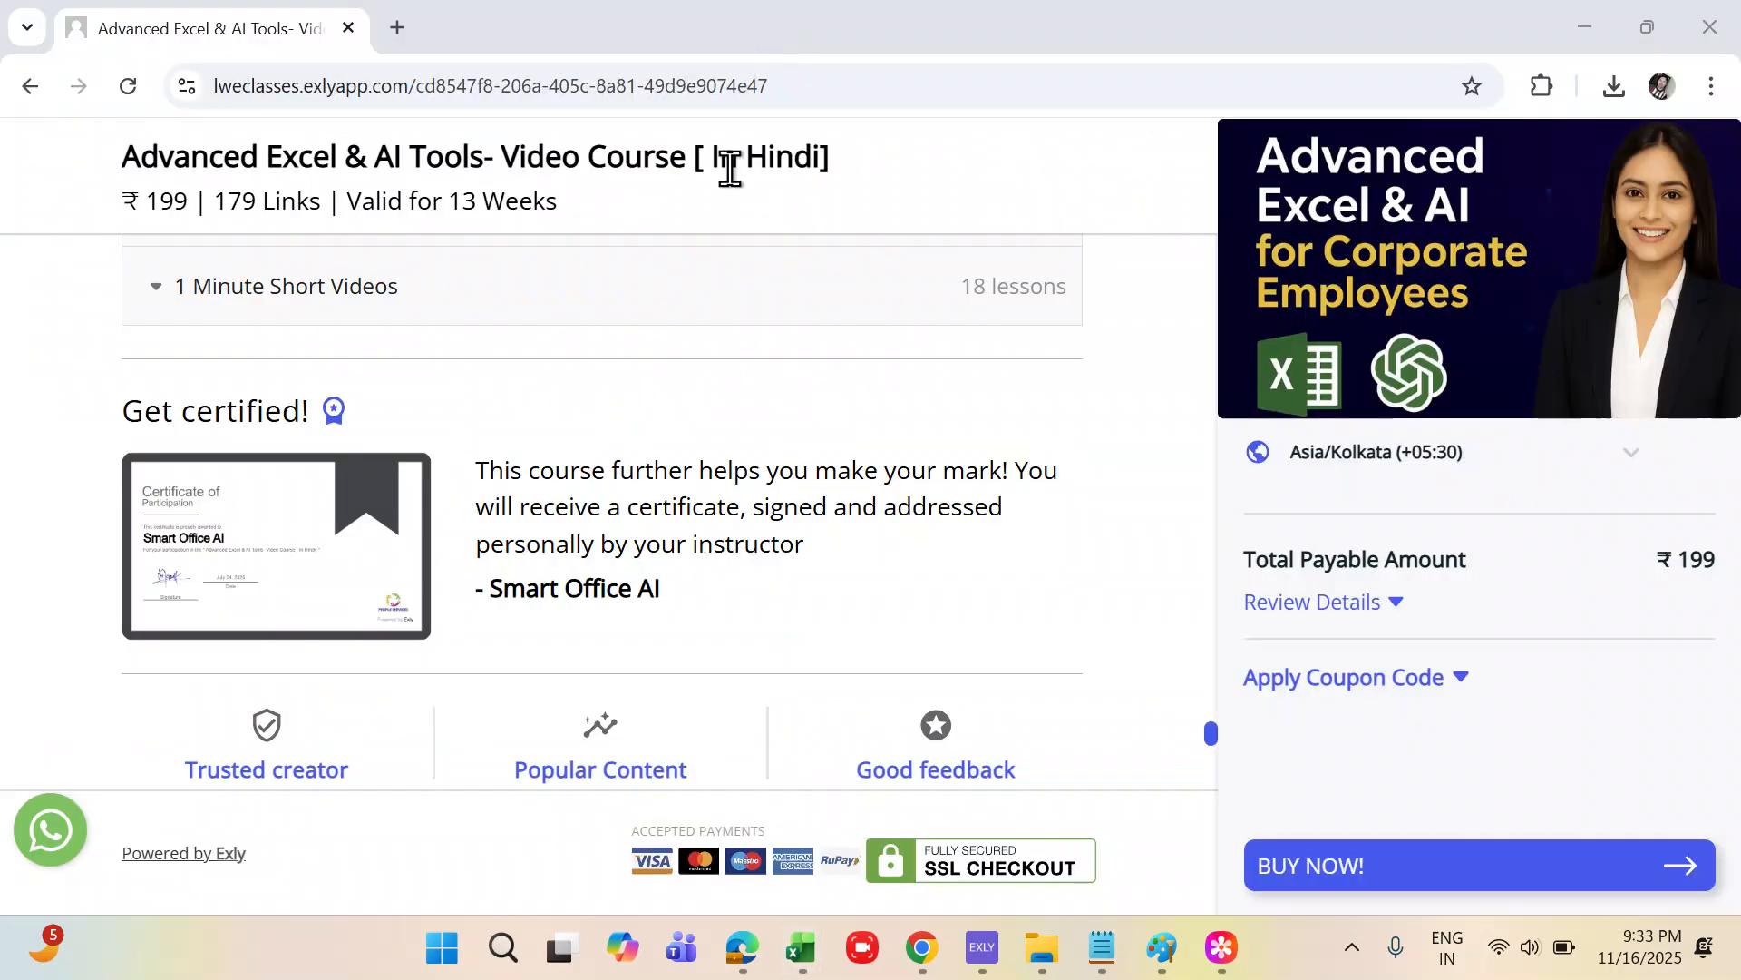
pyautogui.scroll(5, 527, 547)
pyautogui.scroll(15, 527, 547)
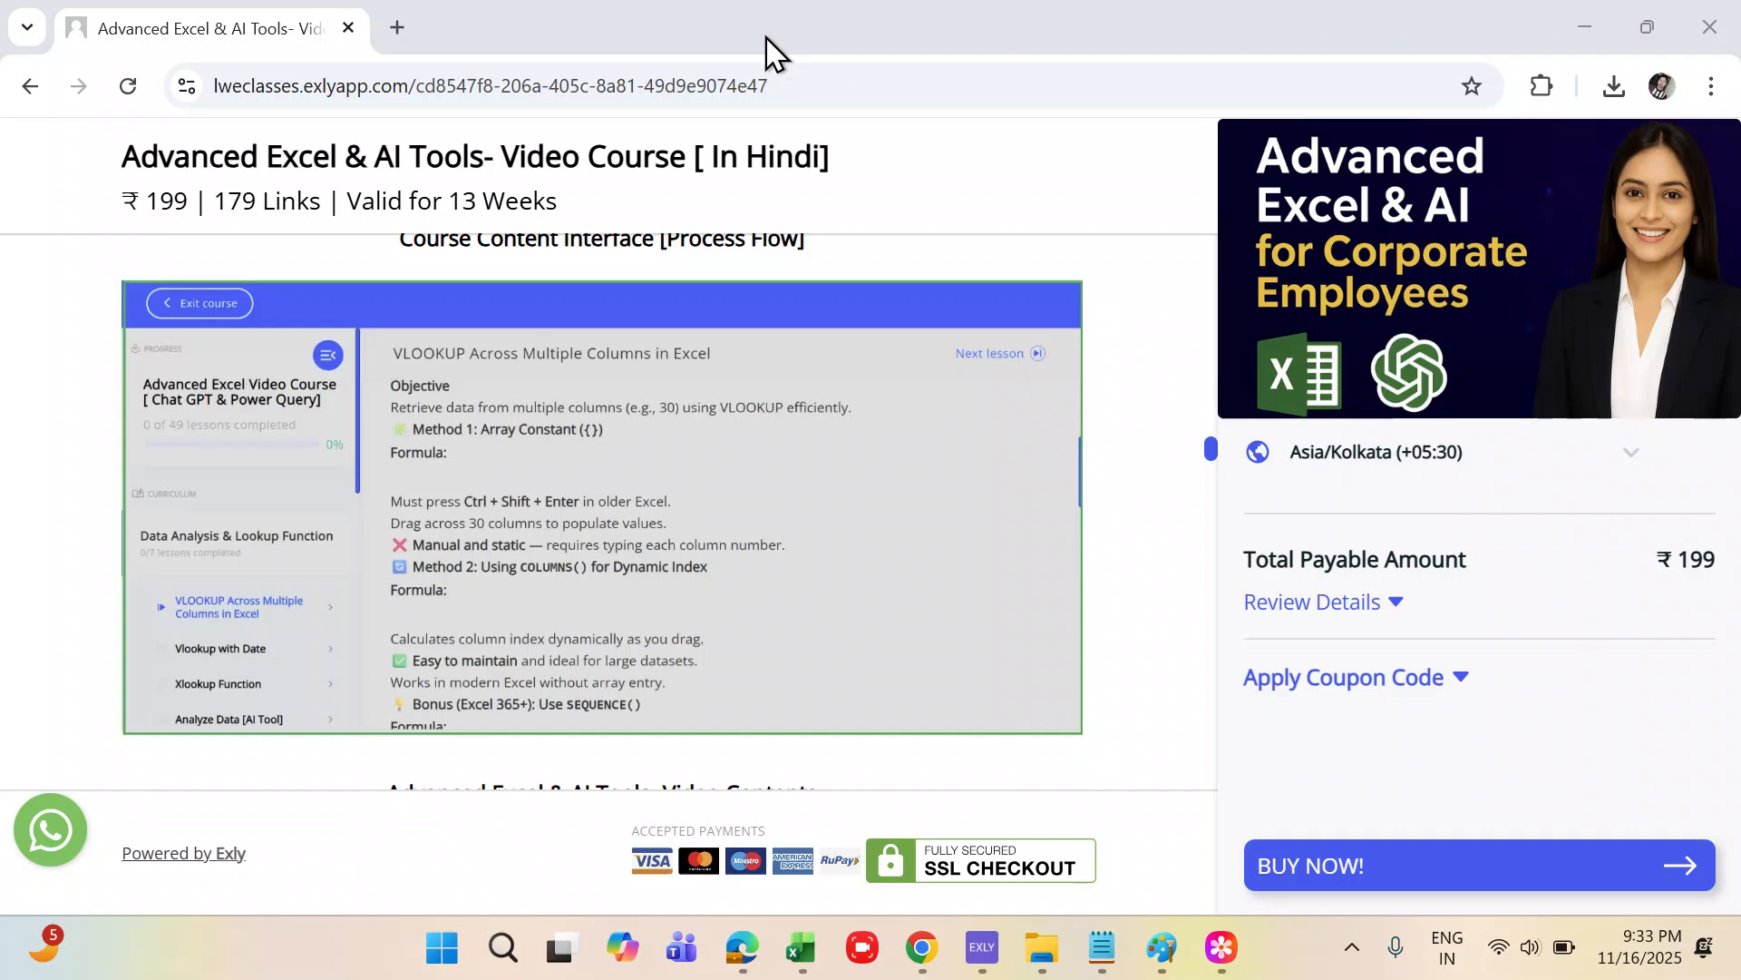
pyautogui.scroll(-7, 599, 580)
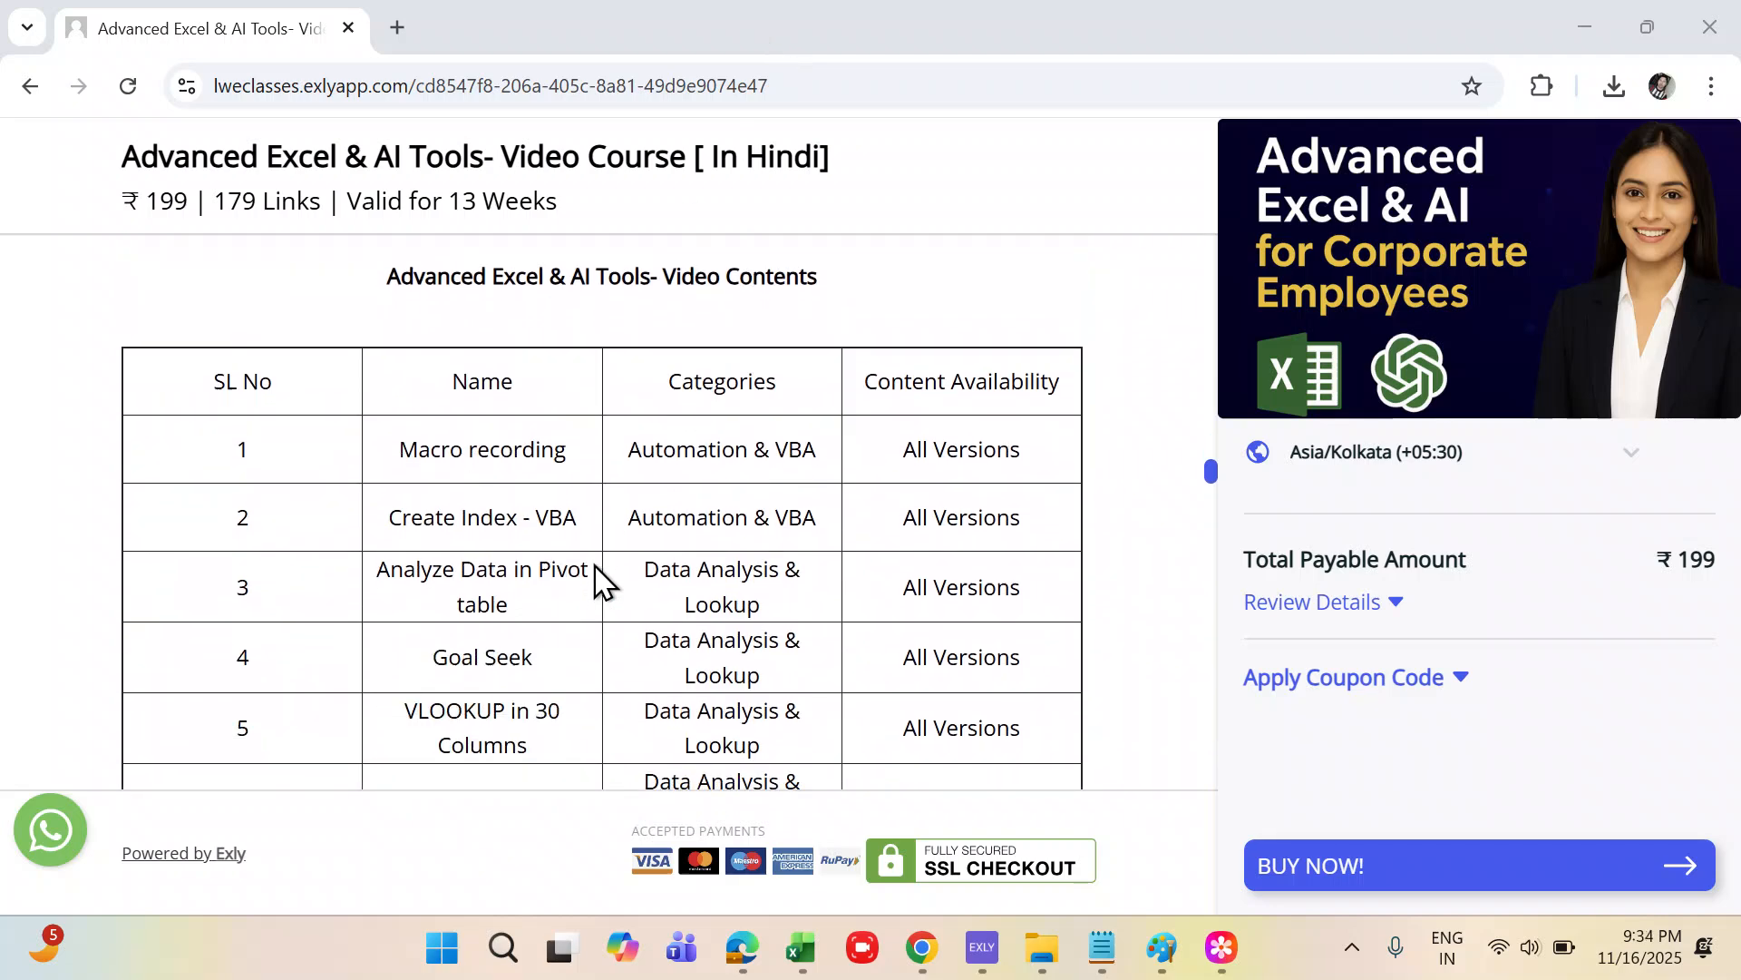
pyautogui.scroll(-6, 598, 580)
pyautogui.scroll(5, 599, 581)
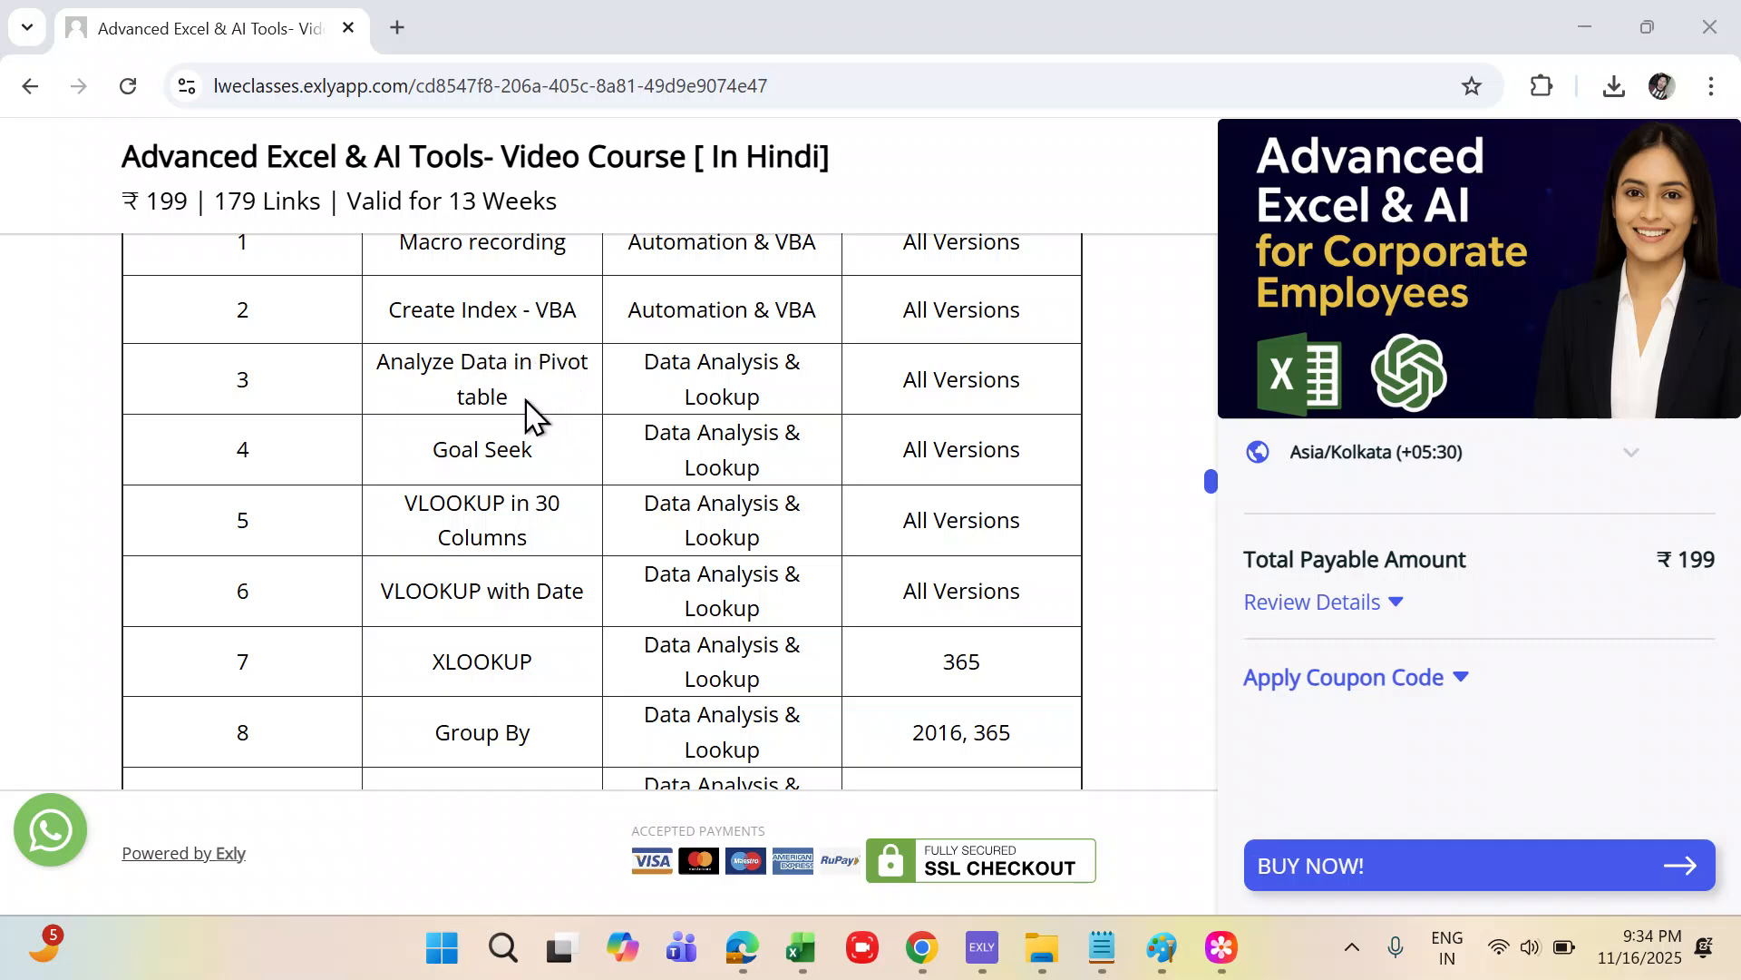
pyautogui.scroll(1, 585, 422)
pyautogui.scroll(1, 585, 422)
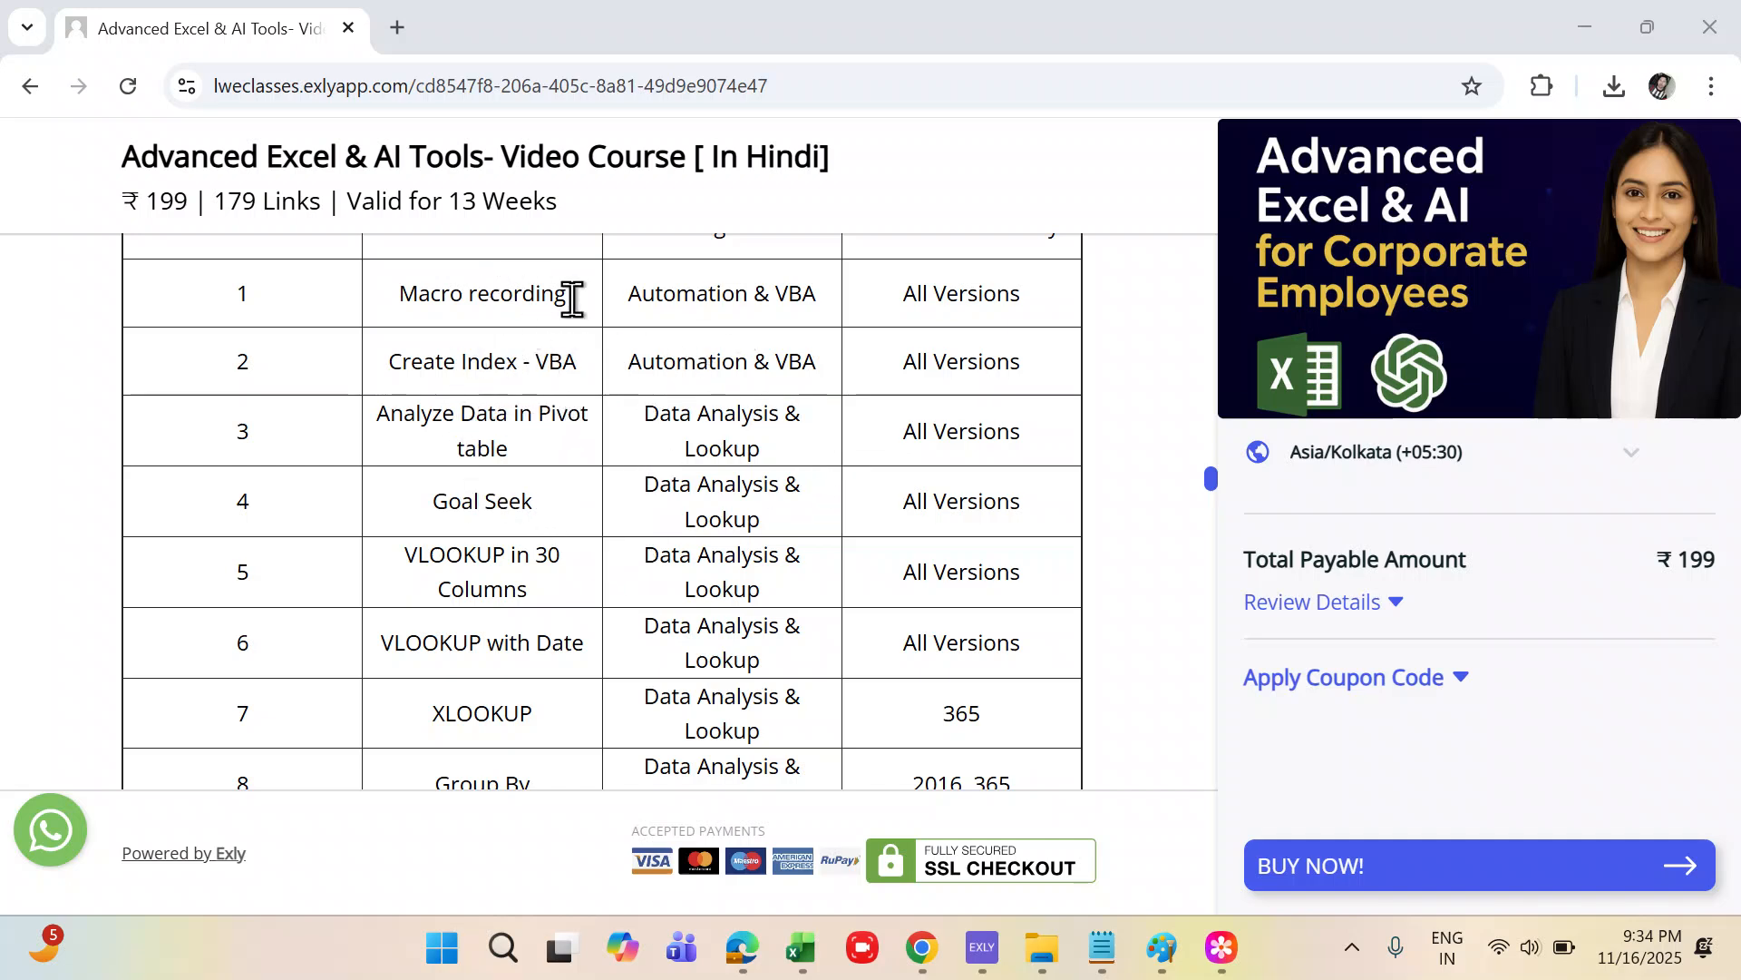
# - Read through the rest of the course's video contents table, down to the Create AI Powered PPT entry
pyautogui.scroll(-2, 597, 634)
pyautogui.scroll(-10, 597, 635)
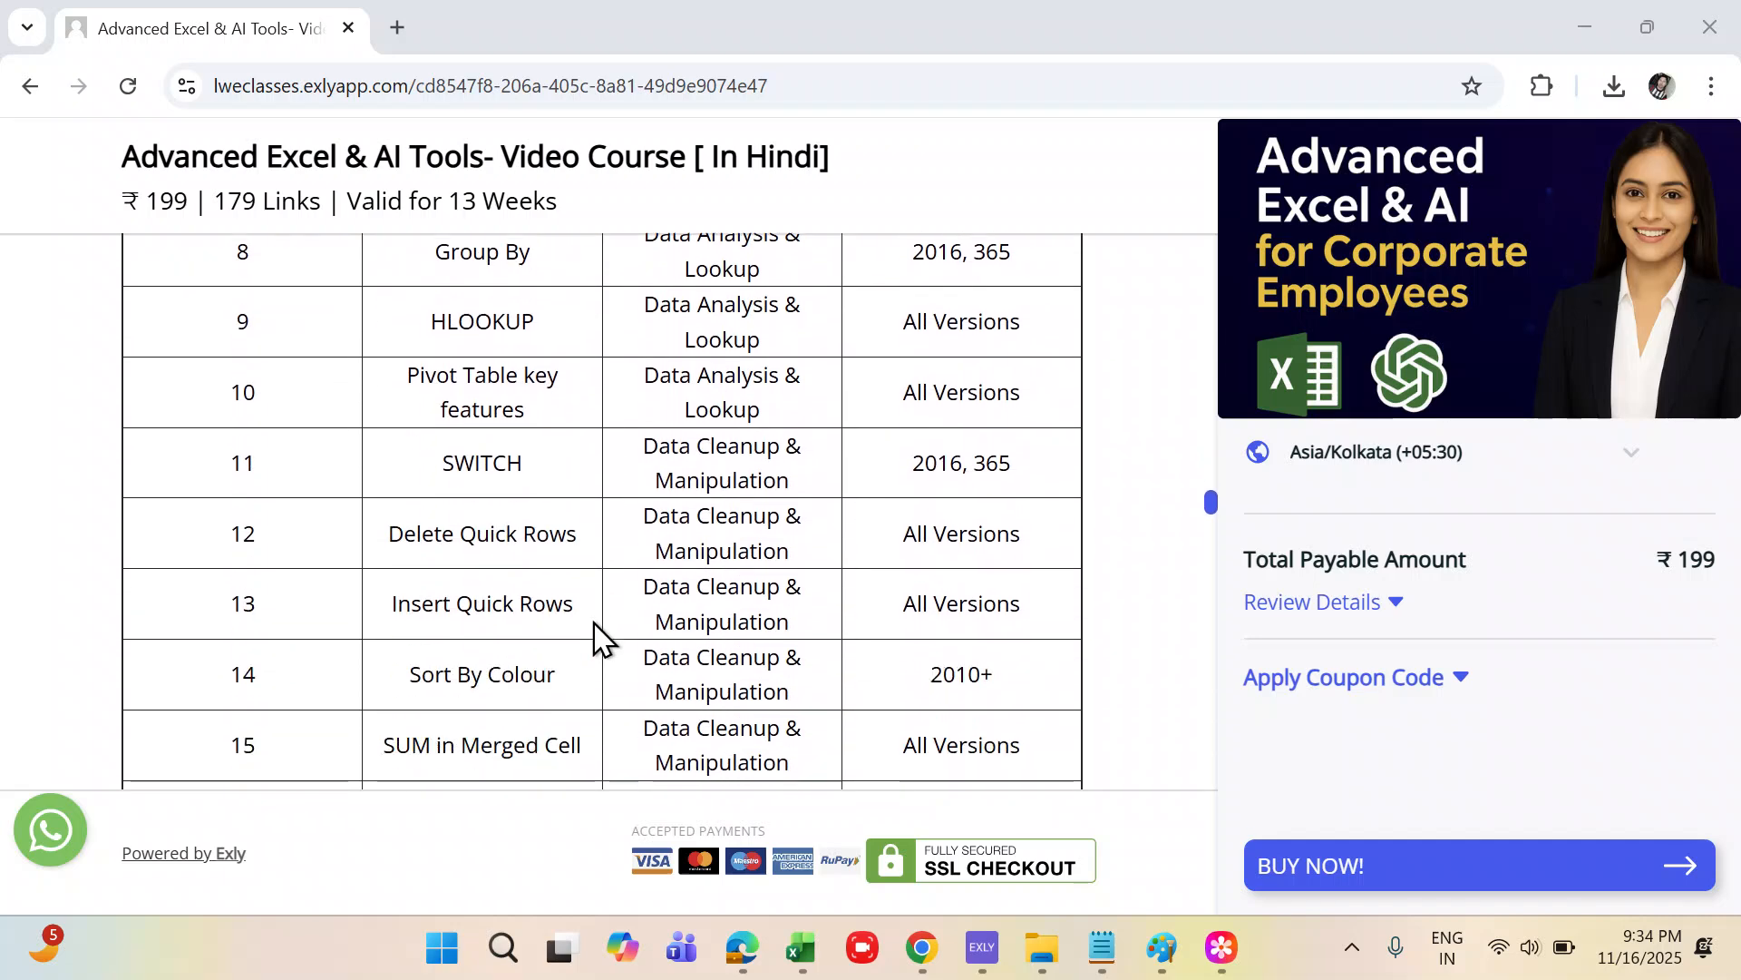
pyautogui.scroll(-9, 596, 635)
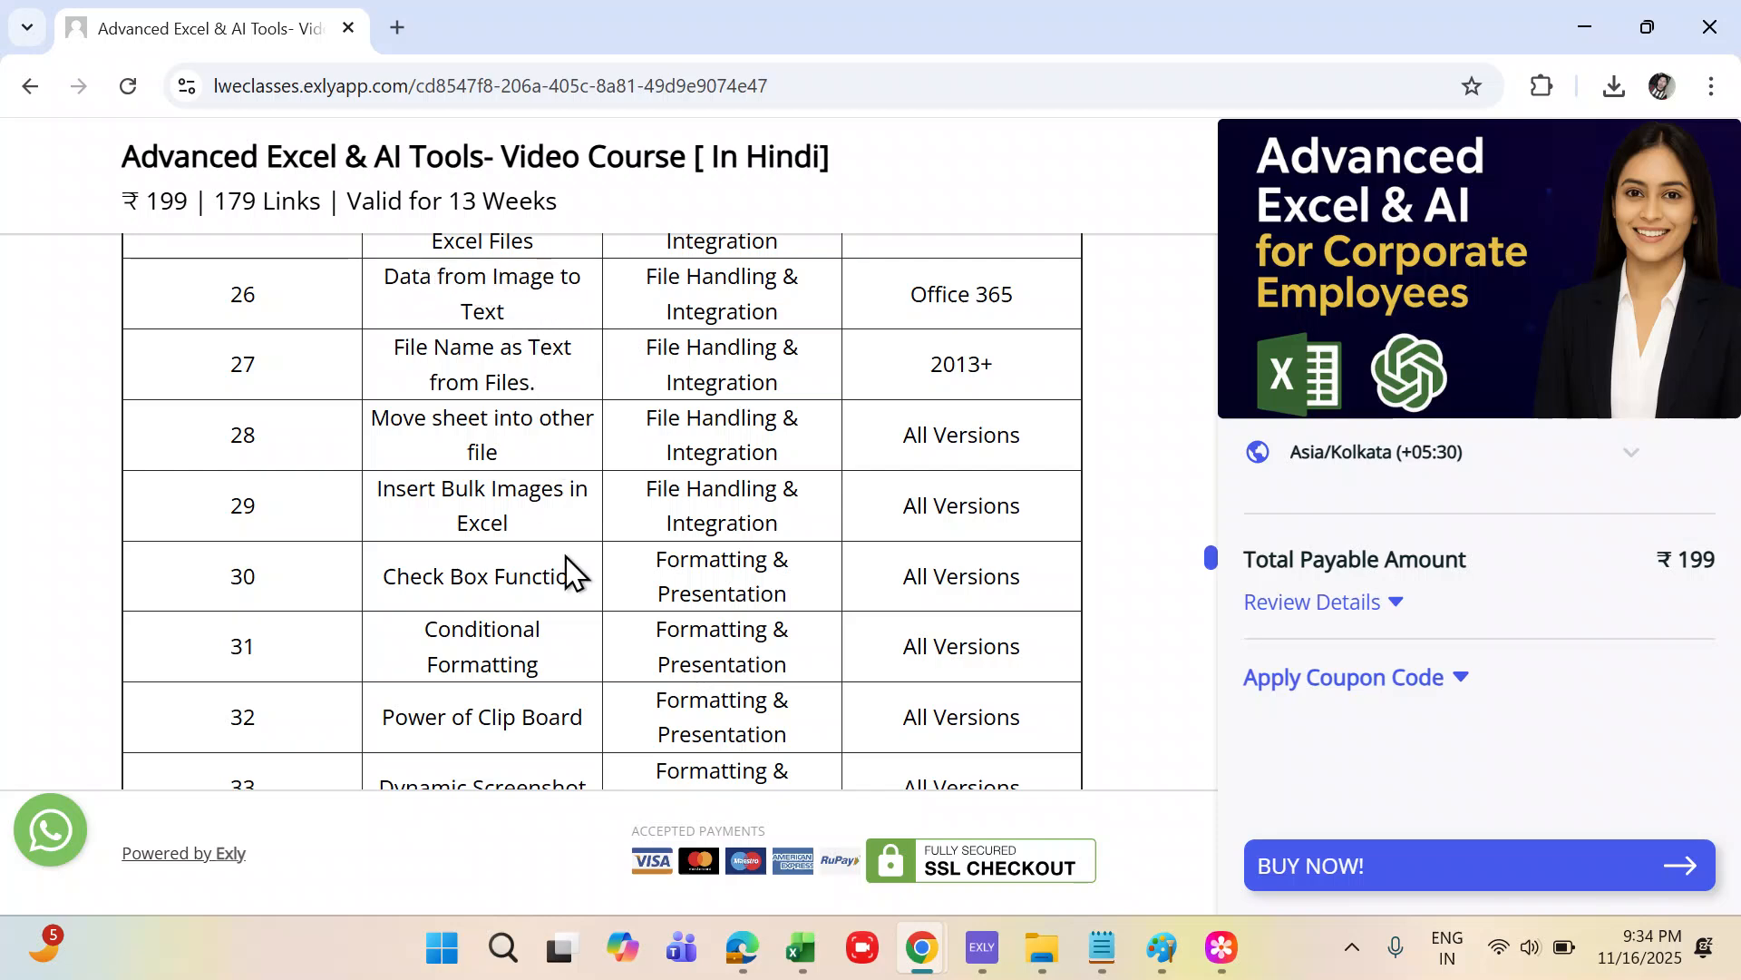
pyautogui.scroll(-1, 540, 585)
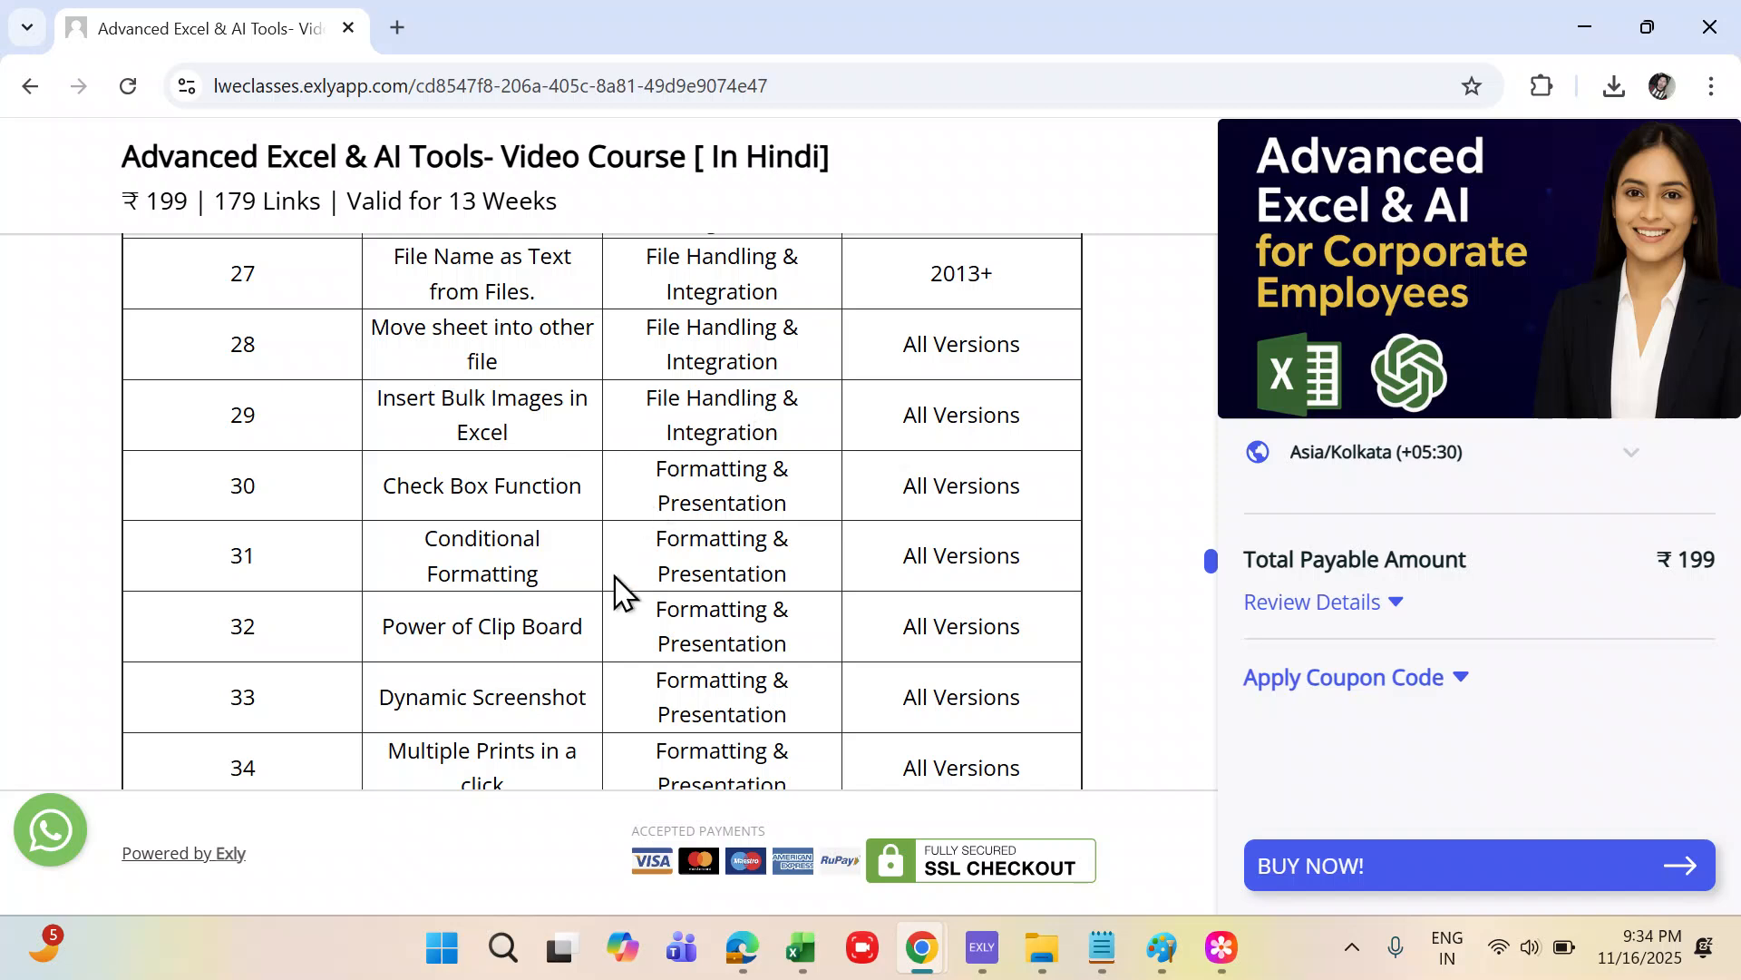
pyautogui.scroll(-3, 614, 591)
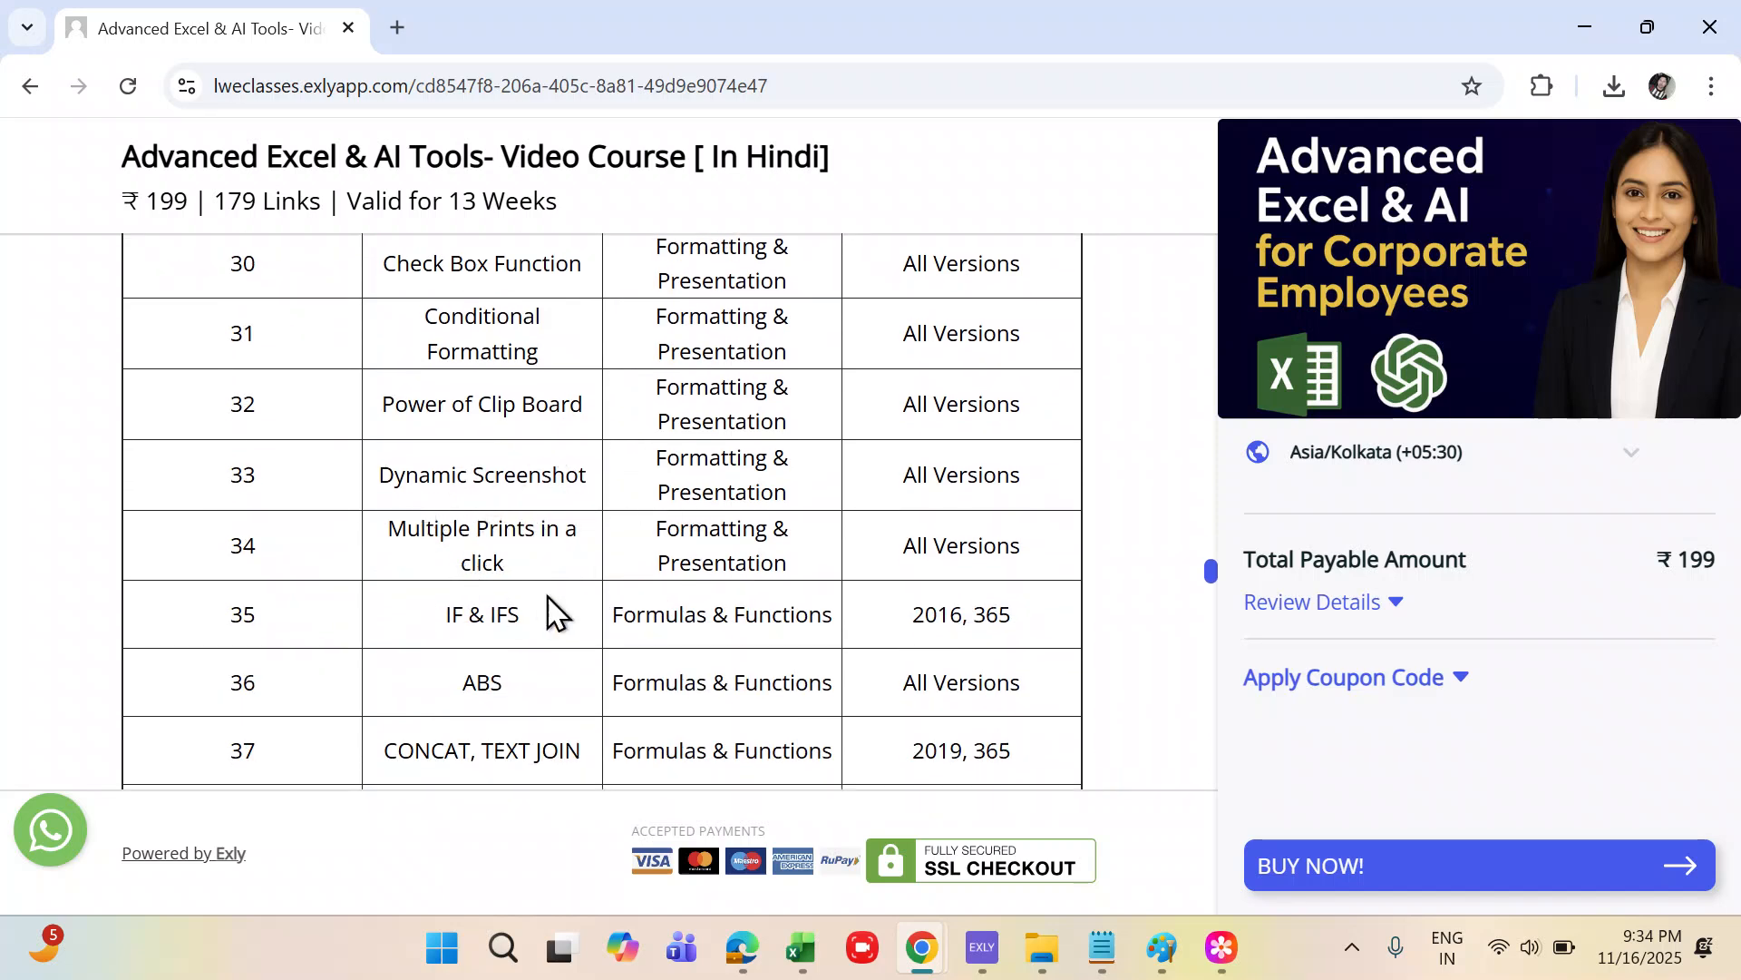
pyautogui.scroll(-10, 556, 610)
pyautogui.scroll(-5, 549, 599)
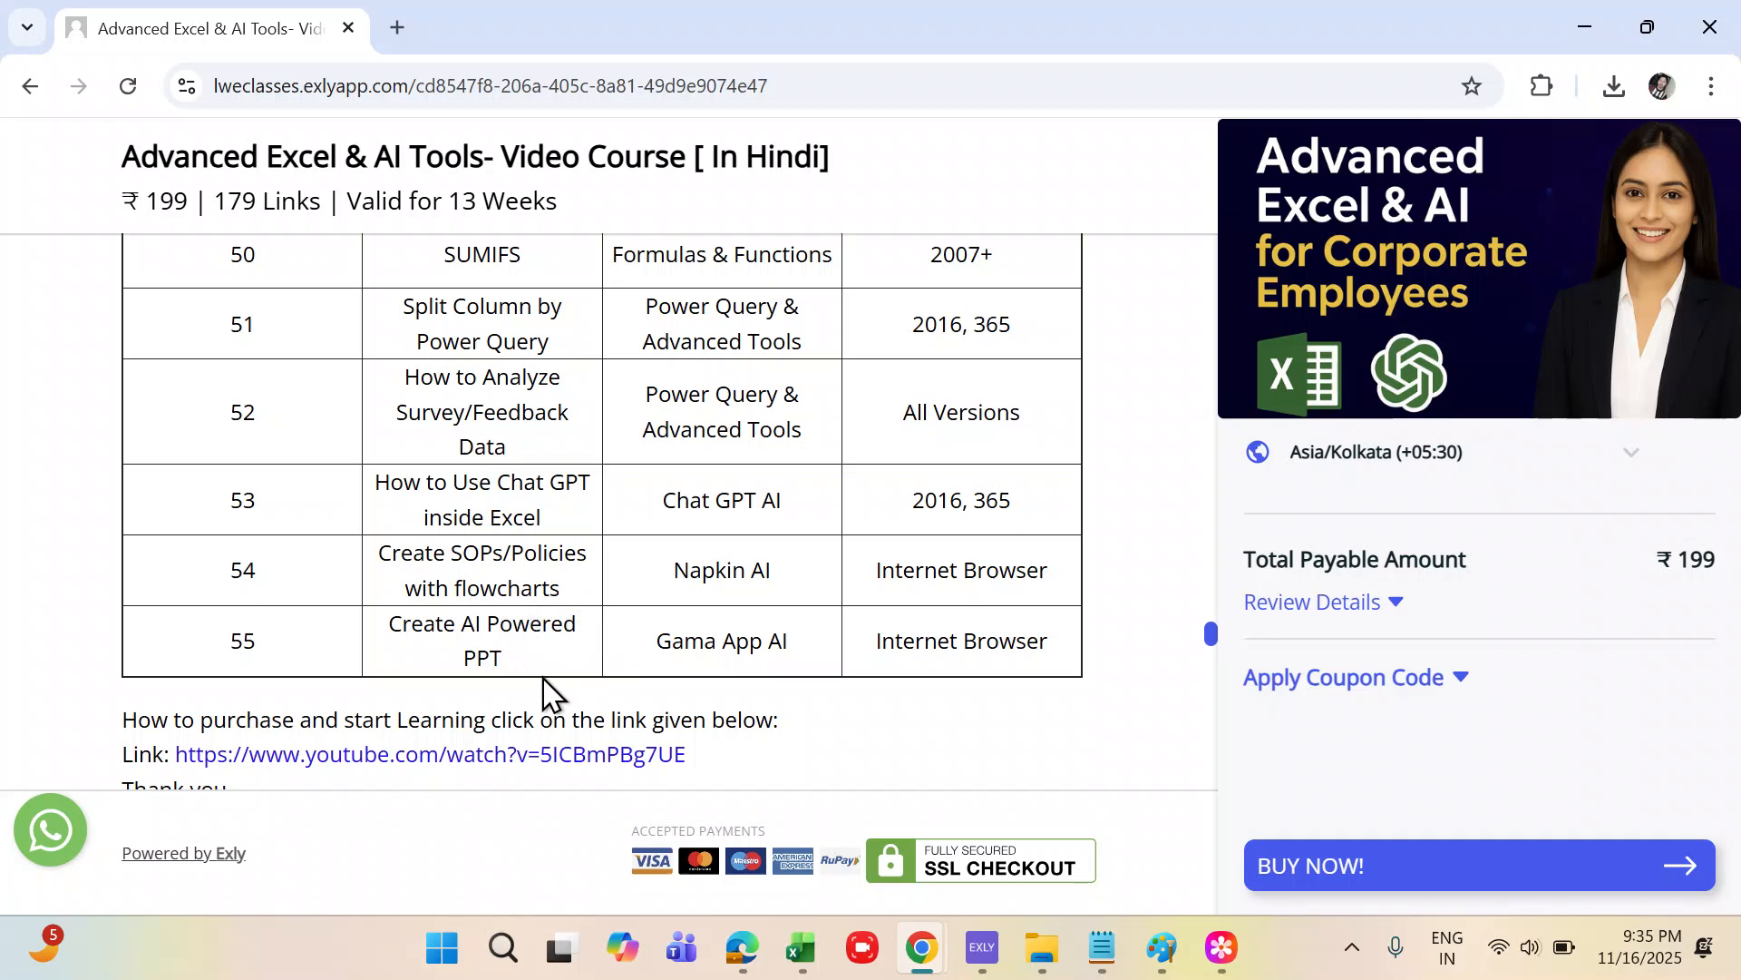
# - Review the course page's lesson categories and certificate section, and go back up to the Course Login Interface section
pyautogui.scroll(-10, 803, 653)
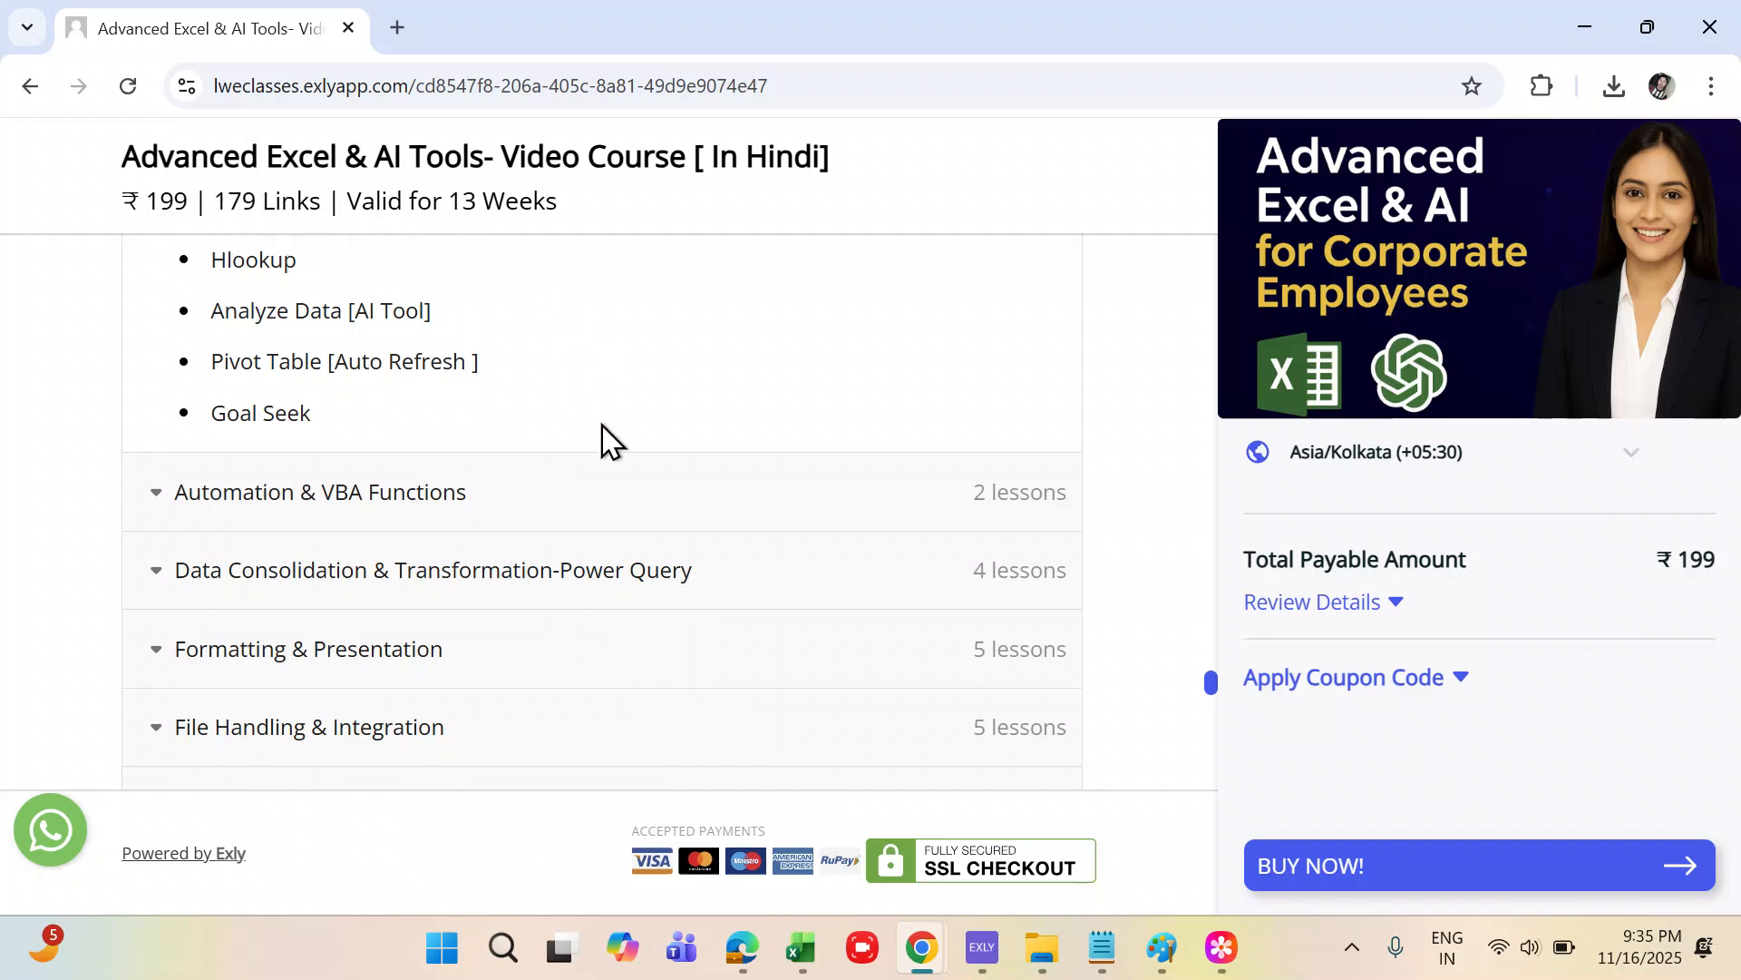
pyautogui.scroll(-10, 601, 442)
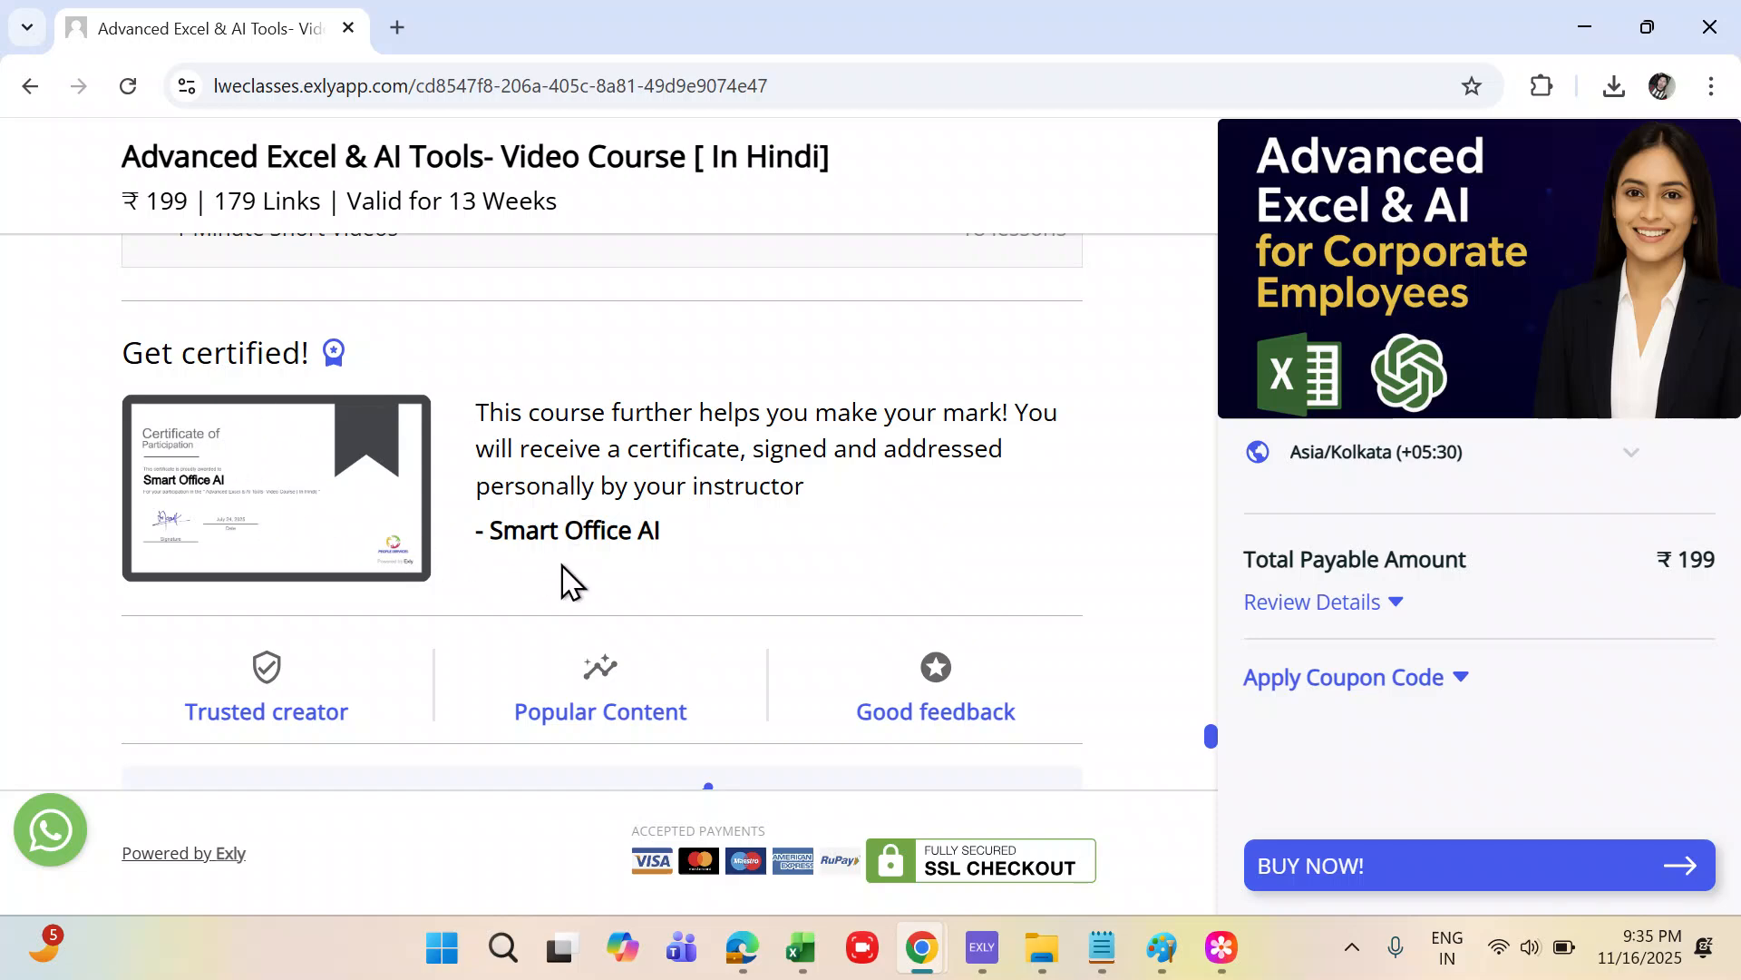
pyautogui.scroll(-3, 562, 580)
pyautogui.scroll(15, 563, 580)
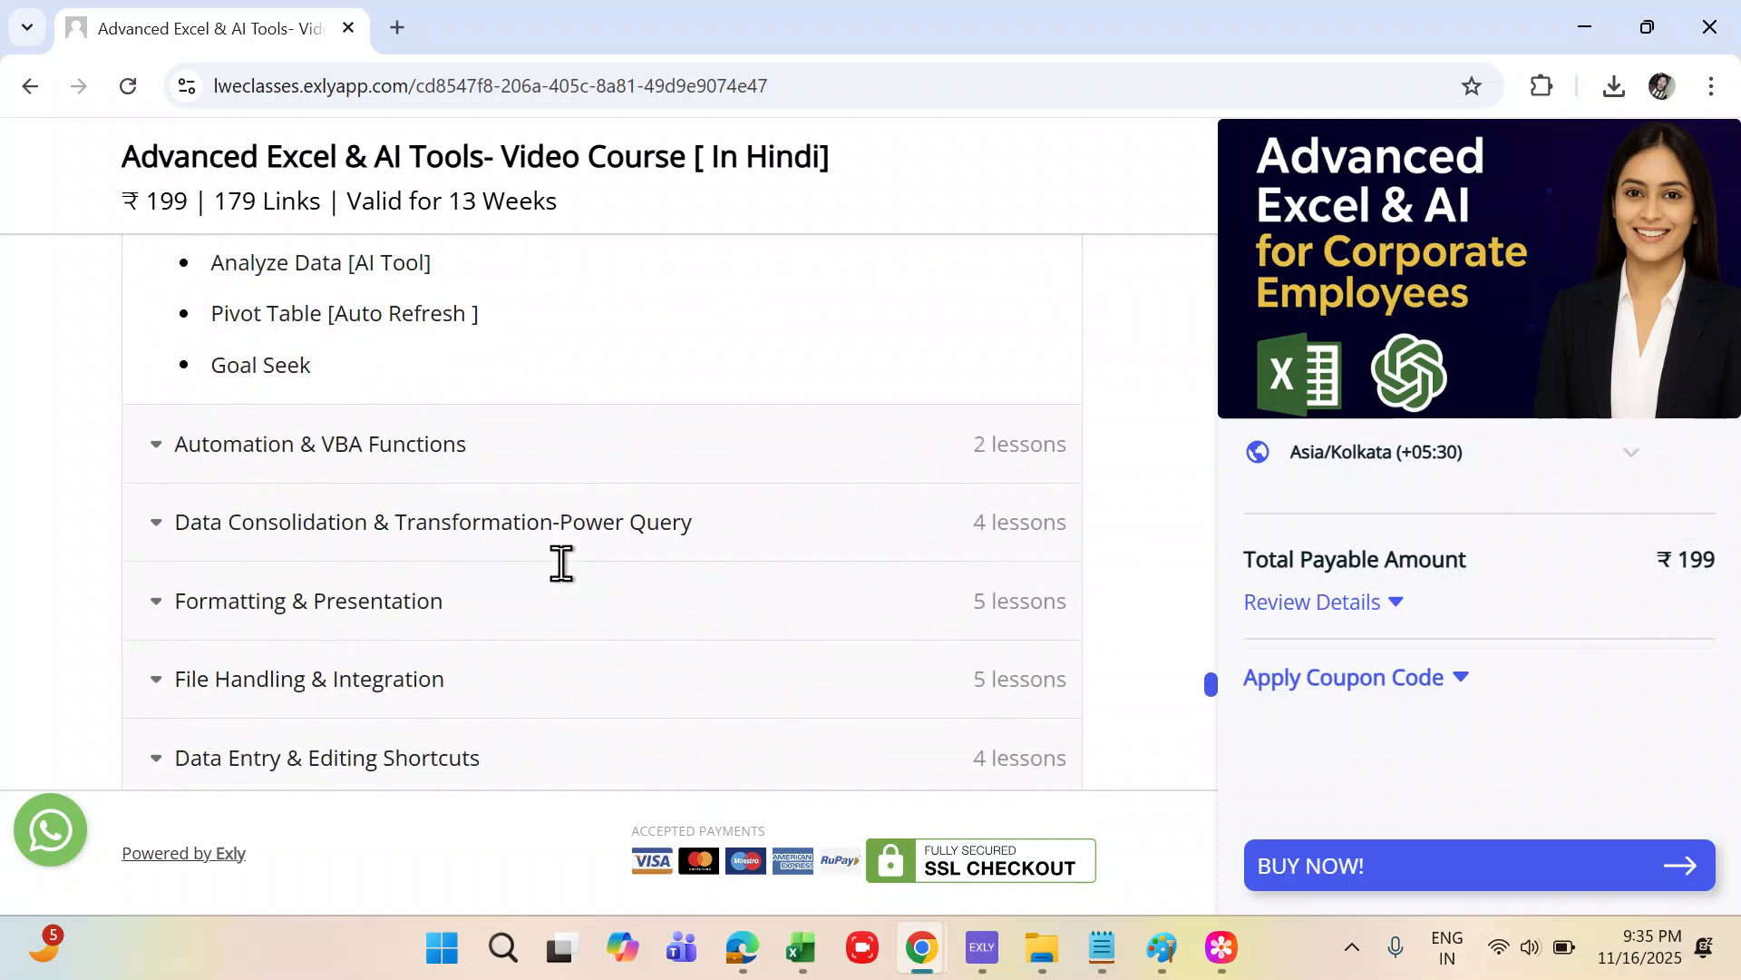
pyautogui.scroll(15, 563, 581)
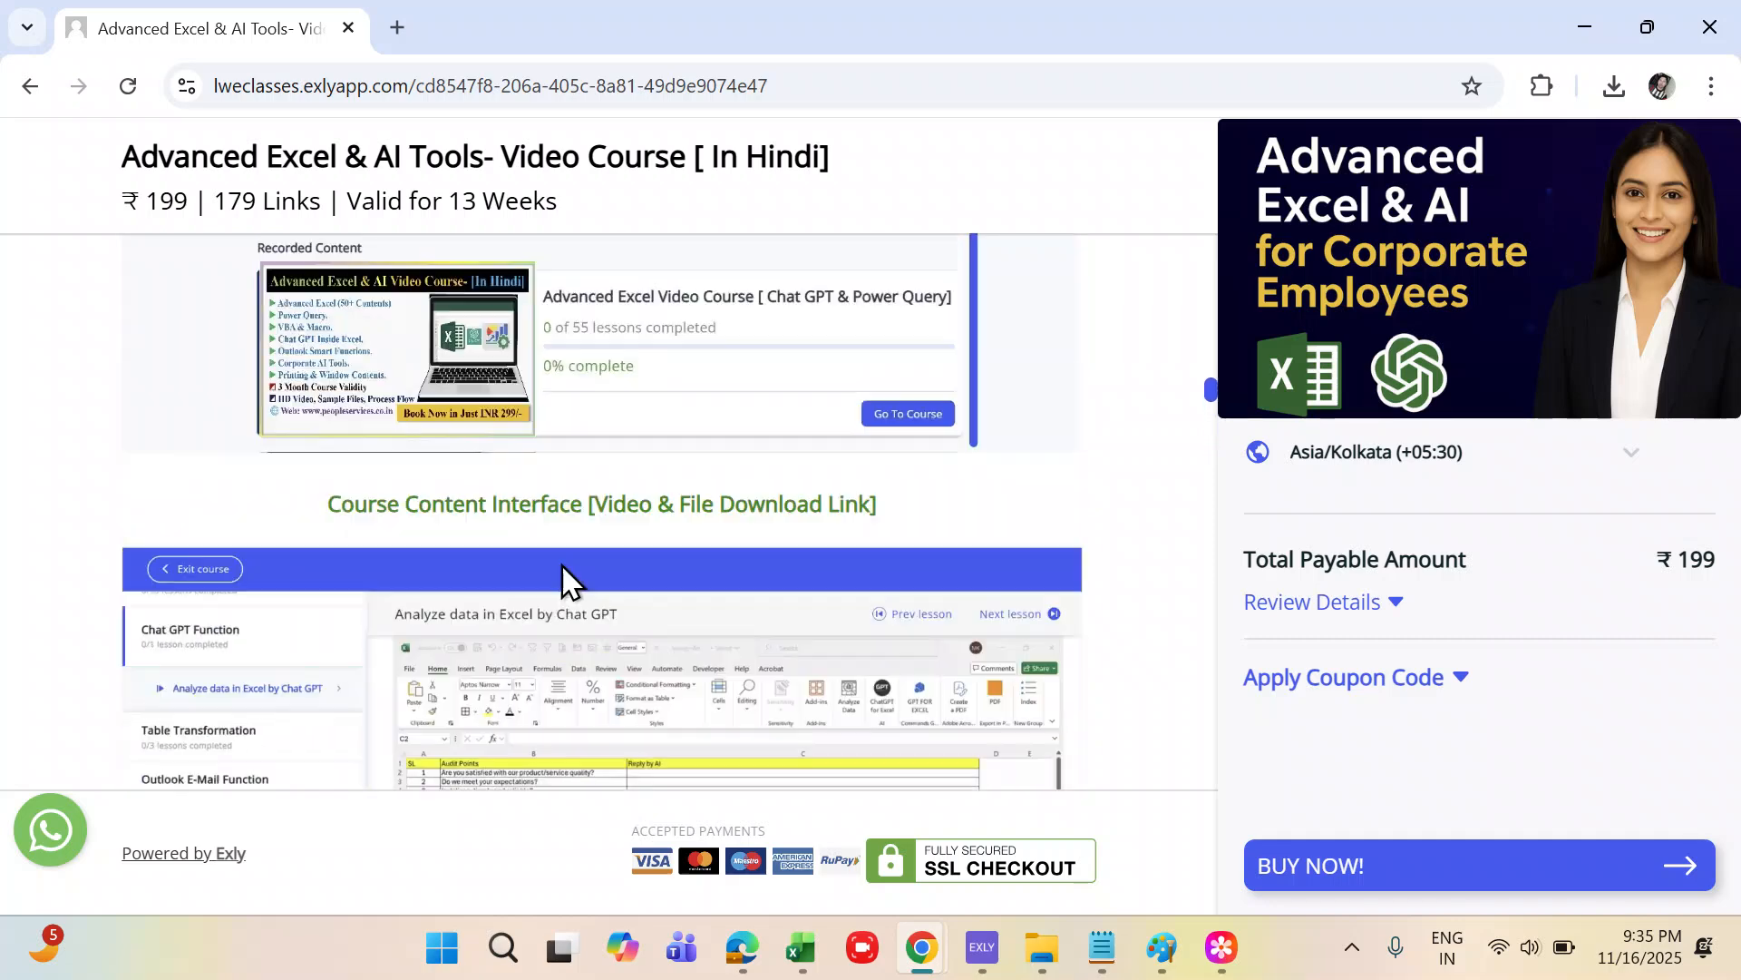
pyautogui.scroll(5, 563, 581)
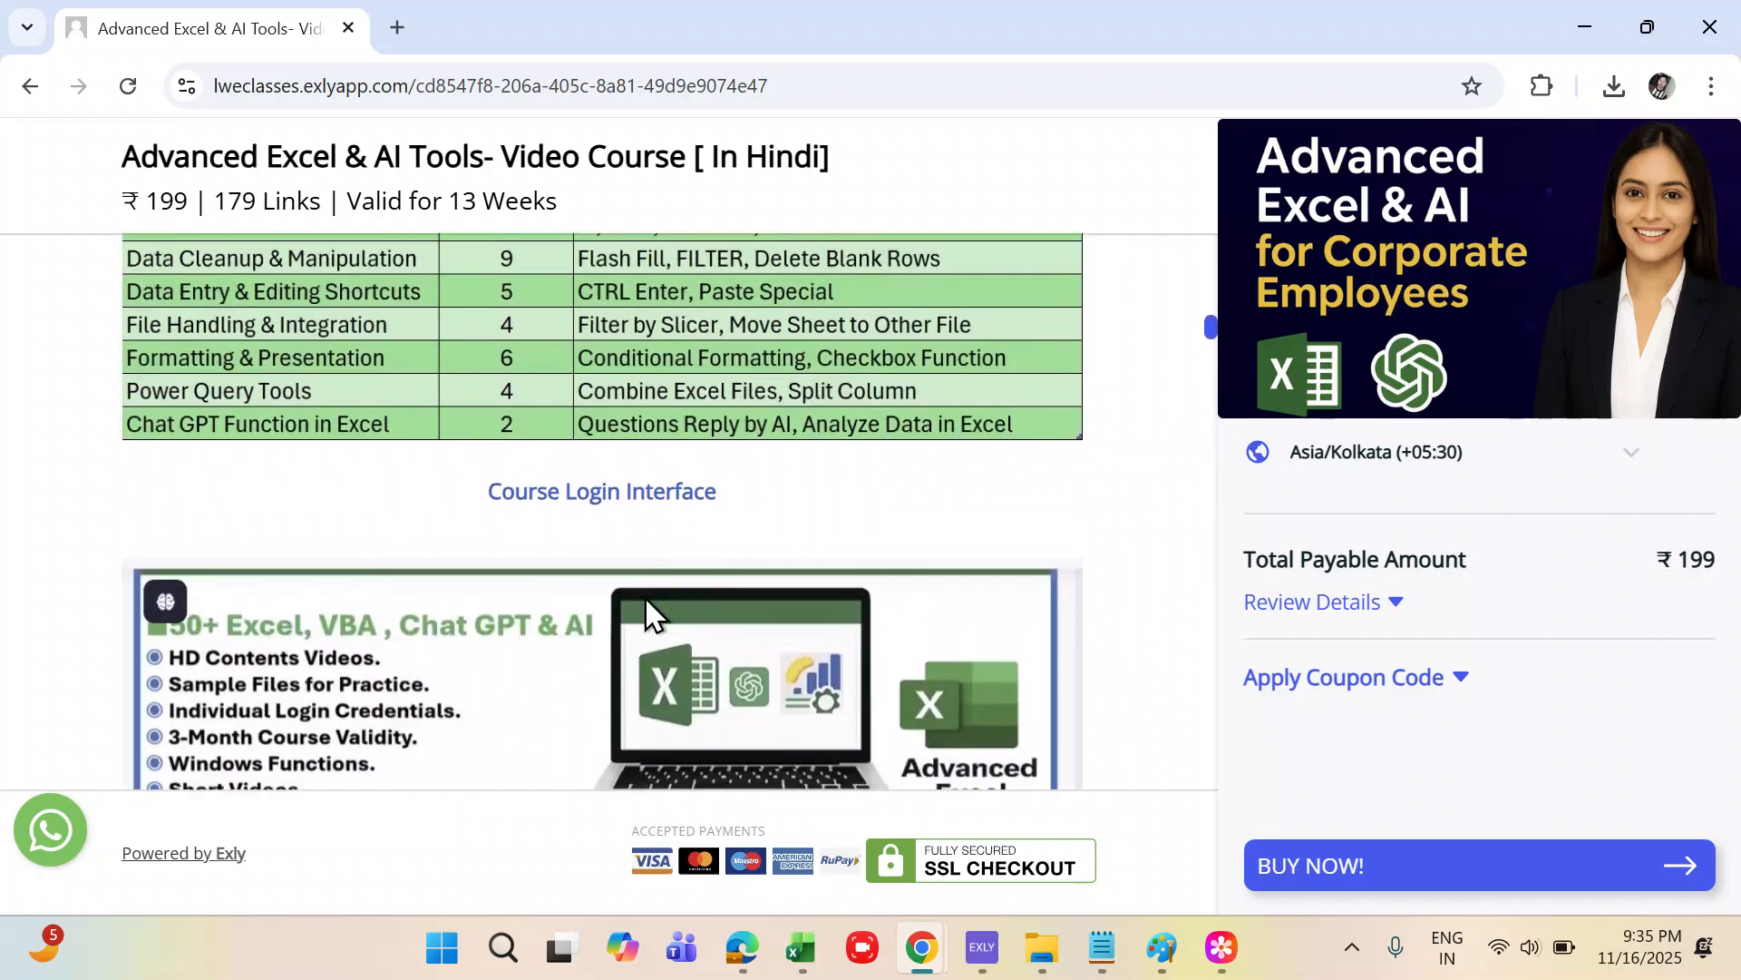
# - Switch back to the EPFO-ActiveEmployeesDashboardV2 workbook in Excel and view Sheet1 and Sheet2
pyautogui.moveTo(802, 948)
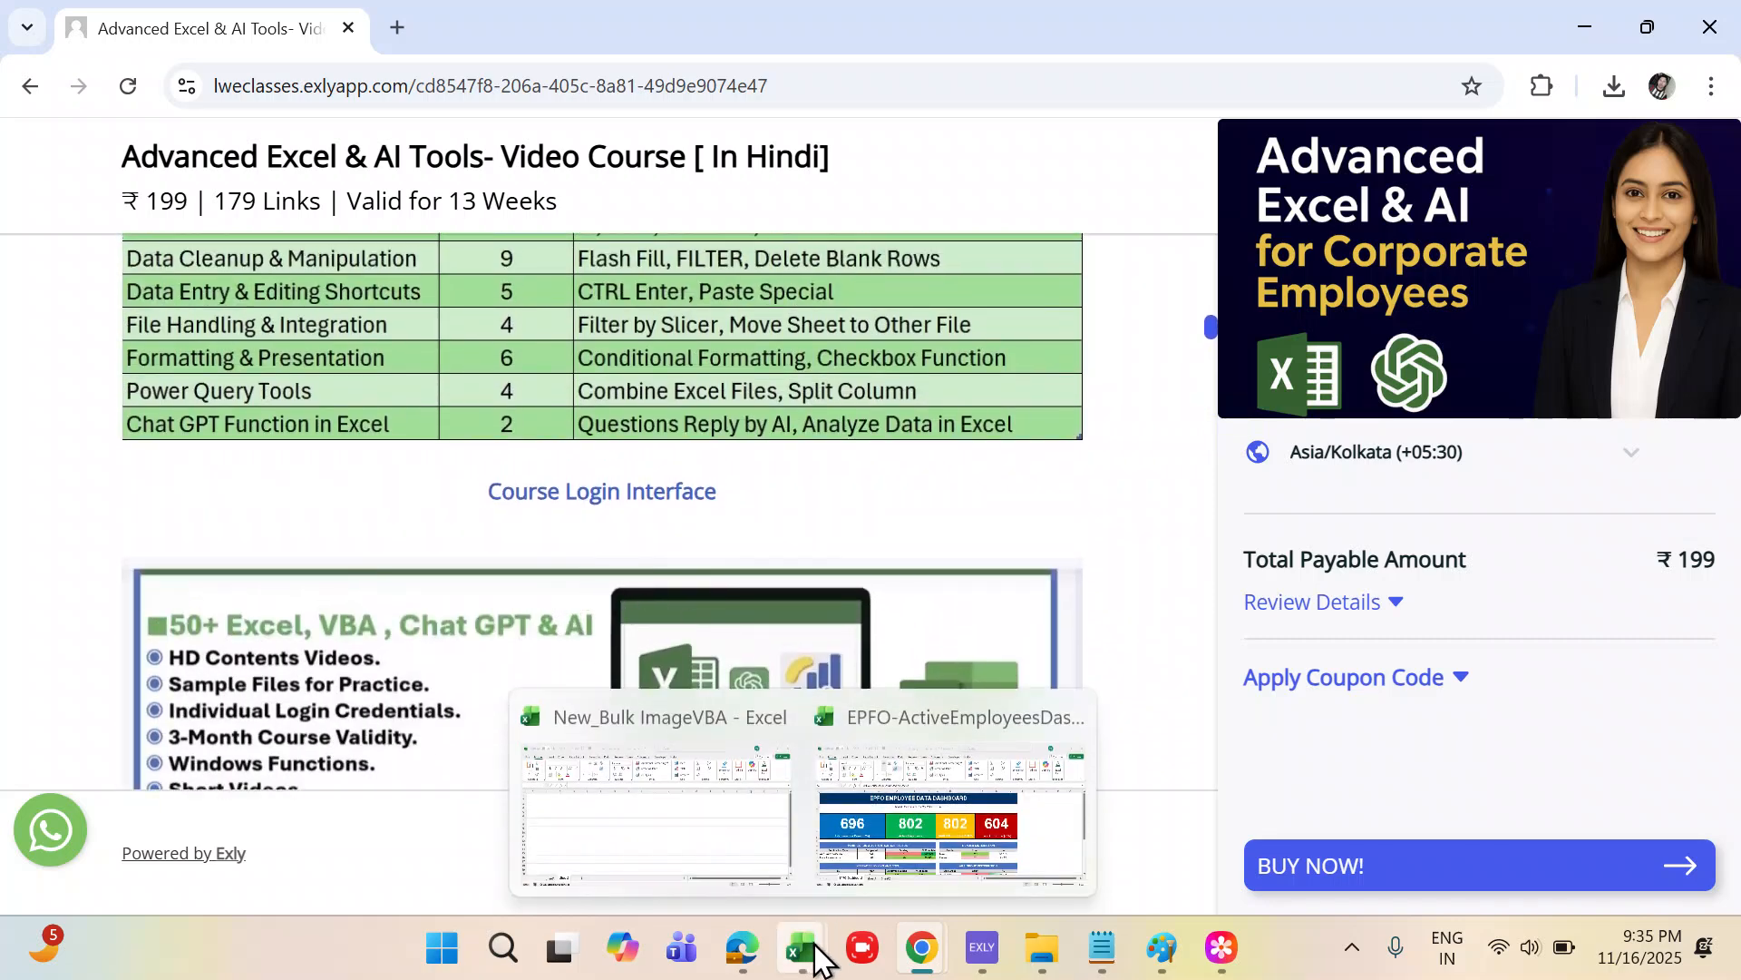
pyautogui.click(950, 830)
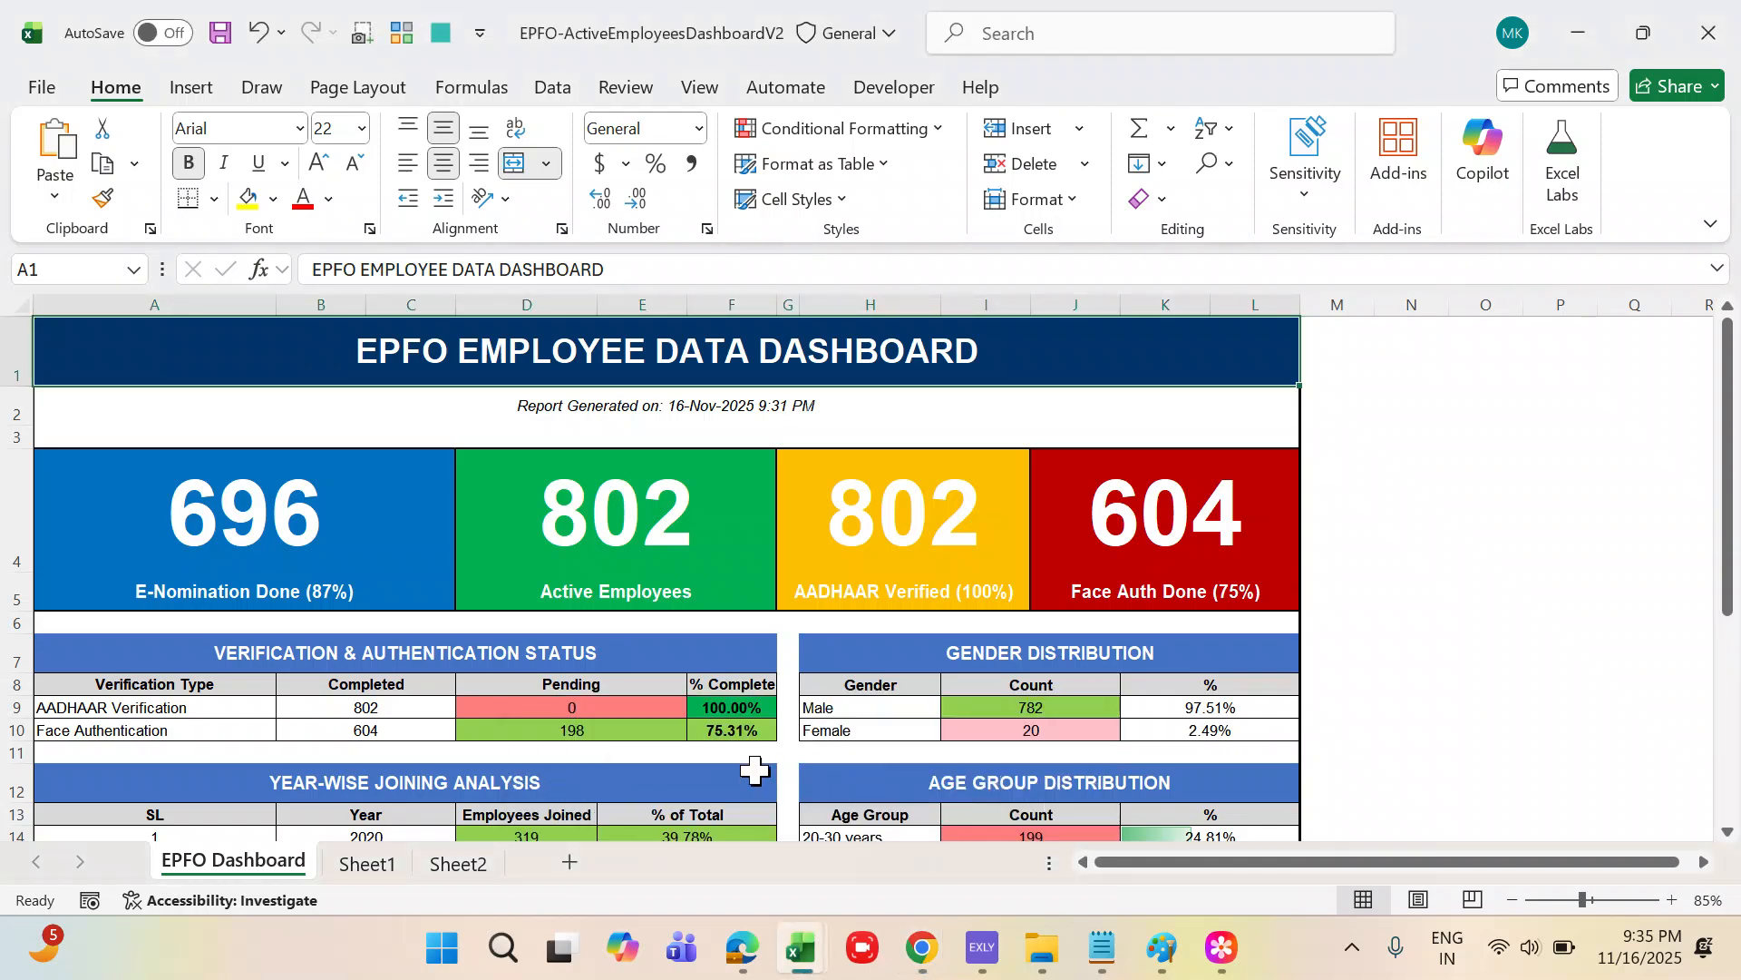
pyautogui.click(367, 863)
pyautogui.click(458, 863)
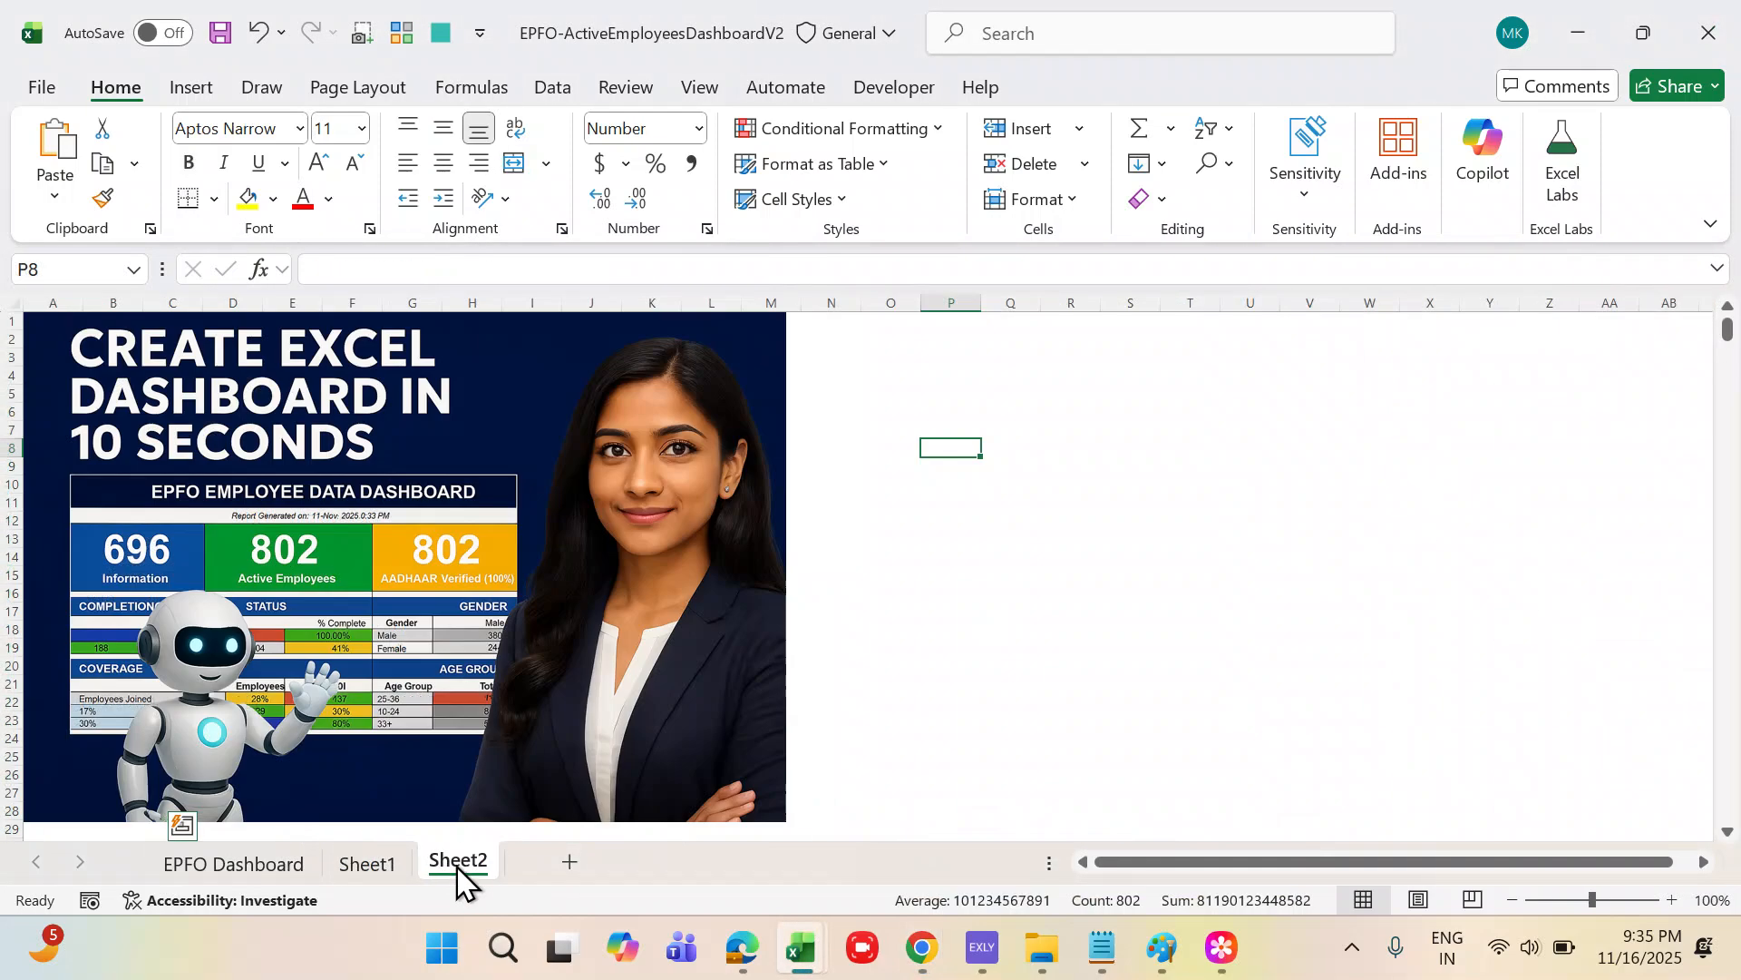